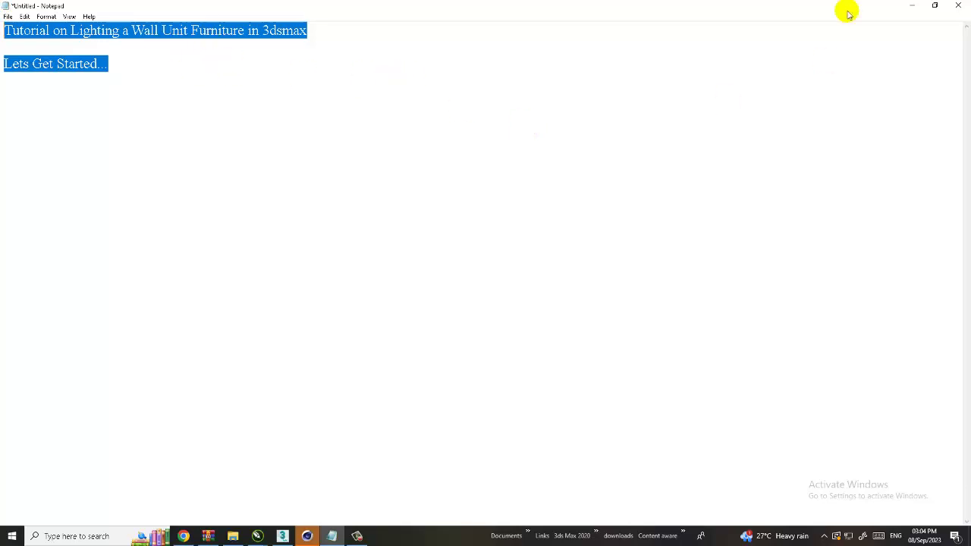
Switch from the Notepad title notes to the open wall unit.max scene in 3ds Max
{"action": "left_click", "coordinate": [282, 536]}
Render the maximized VRayCam001 camera view in V-Ray and close the finished 27.7 s render
{"action": "left_click", "coordinate": [228, 358]}
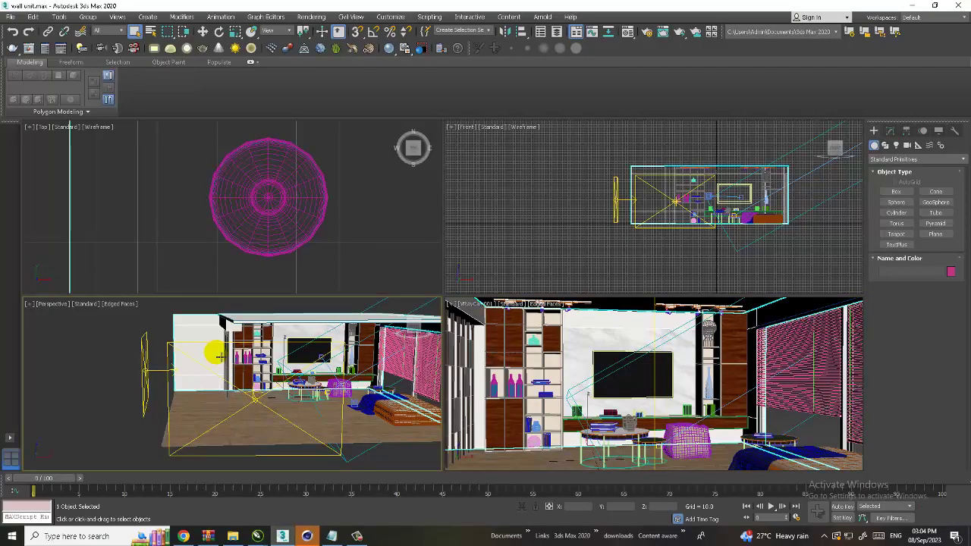
{"action": "key", "text": "alt+w"}
{"action": "scroll", "coordinate": [451, 331], "scroll_direction": "down", "scroll_amount": 3}
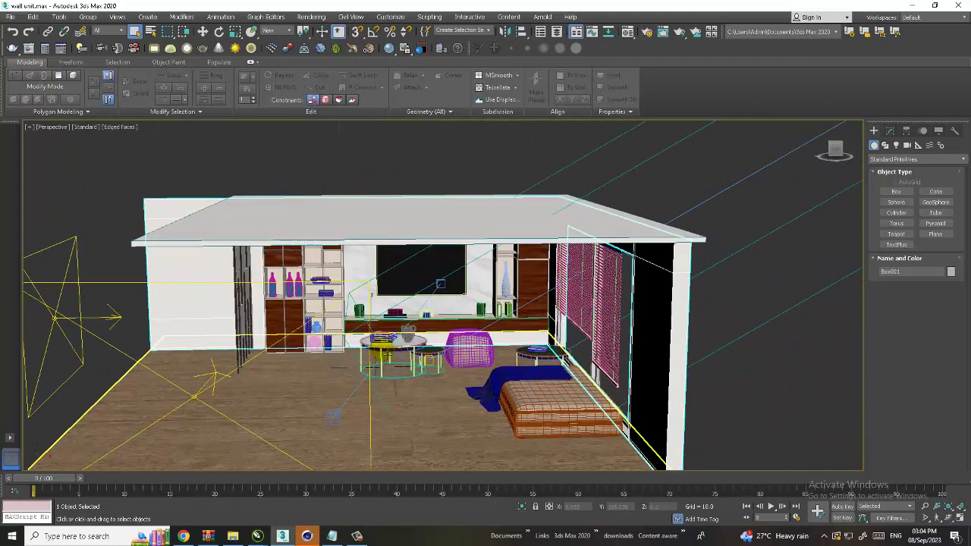
{"action": "middle_click_drag", "start_coordinate": [451, 332], "coordinate": [470, 364], "text": "alt"}
{"action": "scroll", "coordinate": [488, 401], "scroll_direction": "up", "scroll_amount": 5}
{"action": "key", "text": "alt+w"}
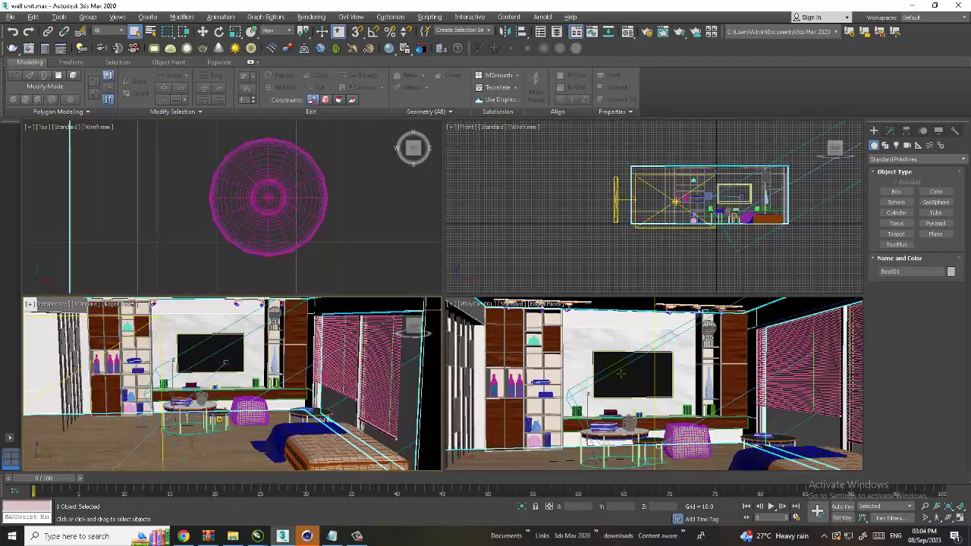
{"action": "left_click", "coordinate": [622, 368]}
{"action": "key", "text": "alt+w"}
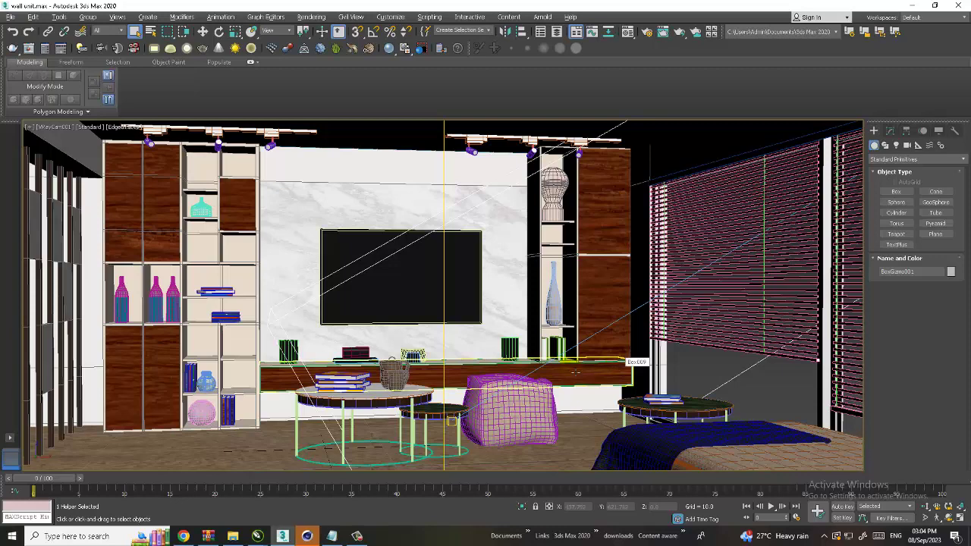
{"action": "key", "text": "shift+q"}
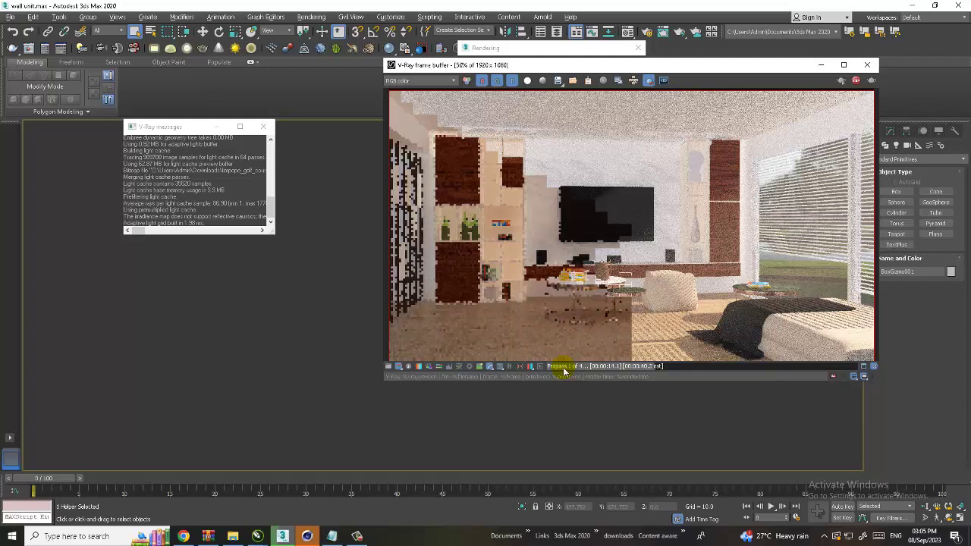
{"action": "left_click", "coordinate": [867, 65]}
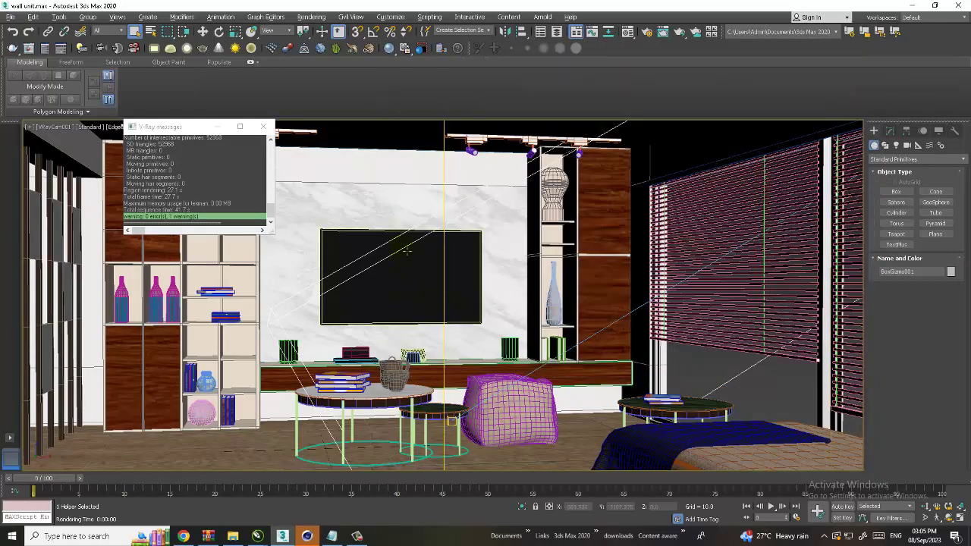
Start a V-Ray render of the zoomed Perspective view, then cancel it
{"action": "key", "text": "p"}
{"action": "scroll", "coordinate": [413, 258], "scroll_direction": "down", "scroll_amount": 5}
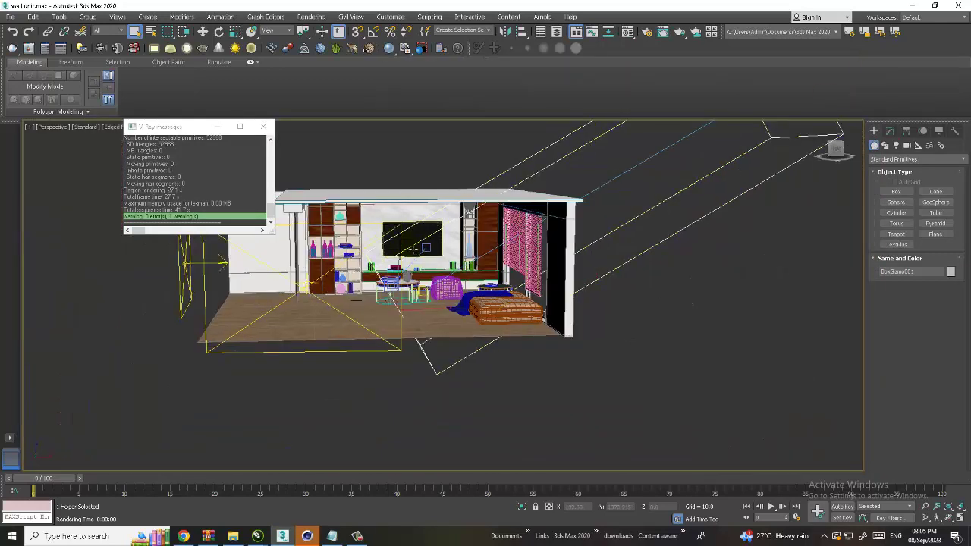
{"action": "scroll", "coordinate": [421, 266], "scroll_direction": "up", "scroll_amount": 2}
{"action": "scroll", "coordinate": [430, 276], "scroll_direction": "up", "scroll_amount": 2}
{"action": "scroll", "coordinate": [429, 276], "scroll_direction": "up", "scroll_amount": 1}
{"action": "scroll", "coordinate": [429, 281], "scroll_direction": "up", "scroll_amount": 1}
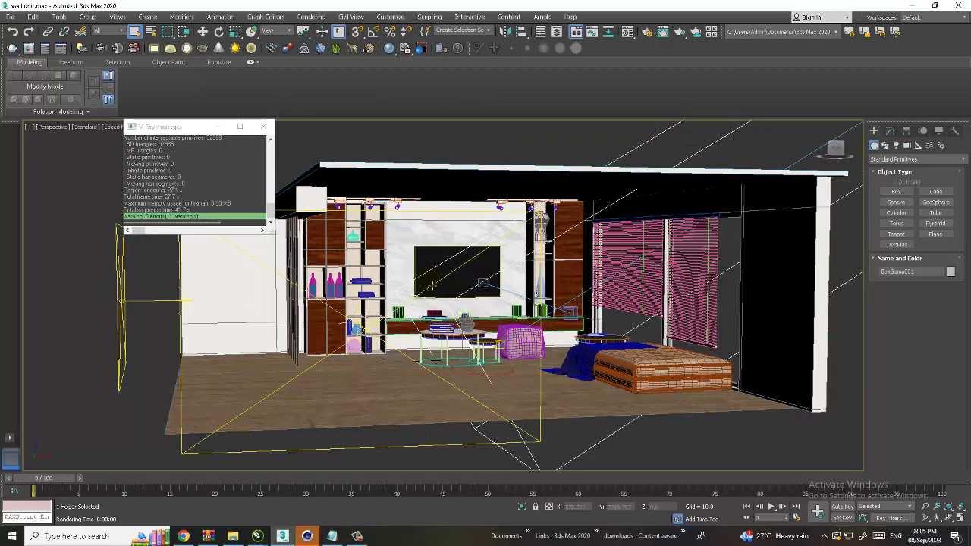
{"action": "key", "text": "shift+q"}
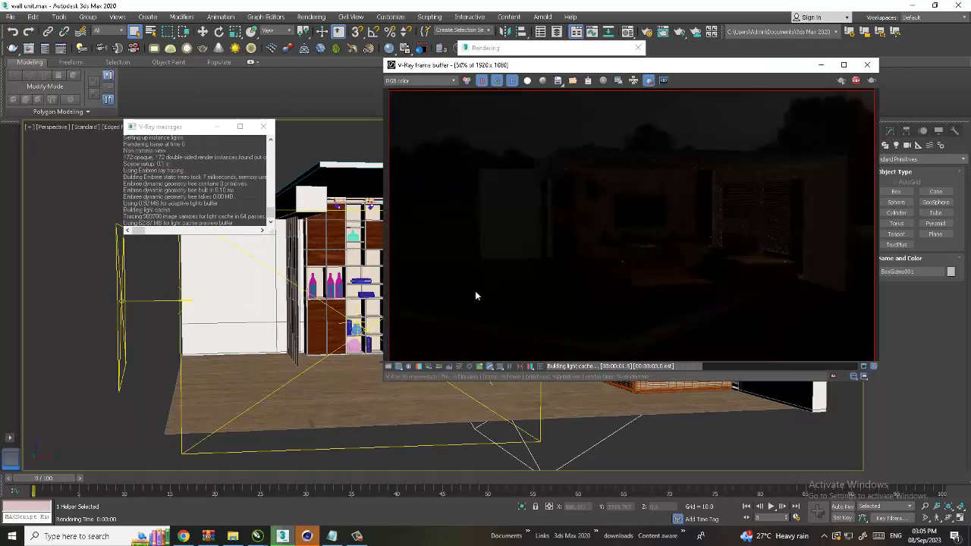
{"action": "left_click", "coordinate": [867, 64]}
Re-render the VRayCam001 view, close the frame buffer and messages, and return to Perspective
{"action": "key", "text": "c"}
{"action": "left_click", "coordinate": [565, 254]}
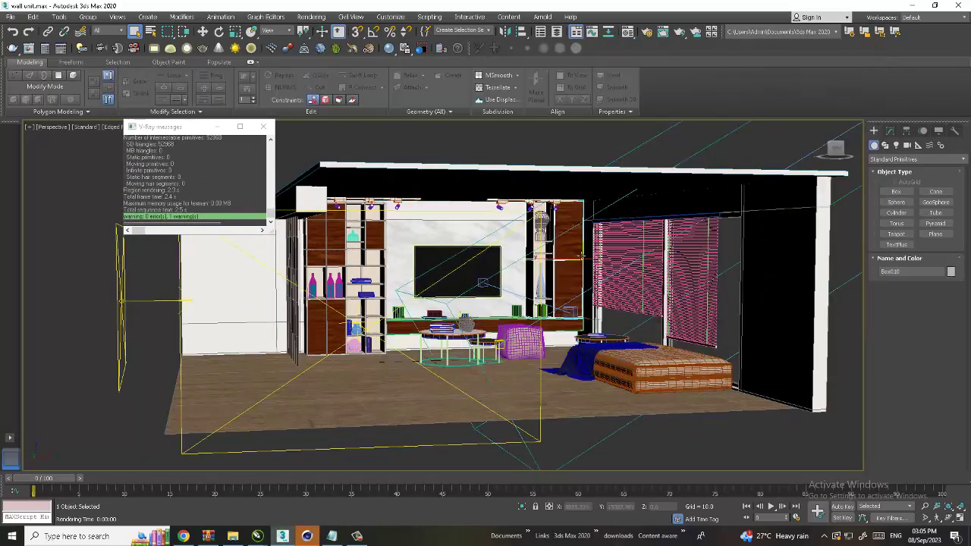
{"action": "key", "text": "shift+q"}
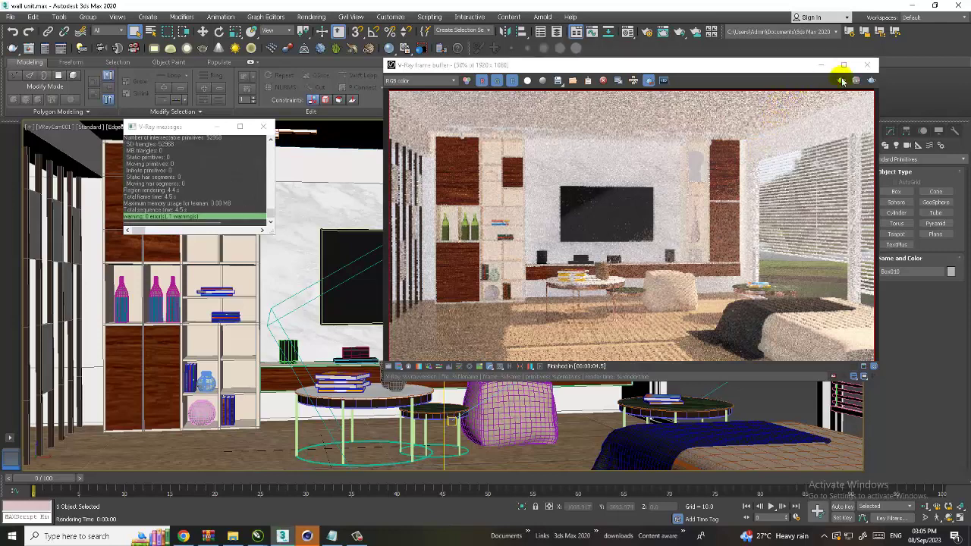
{"action": "left_click", "coordinate": [870, 66]}
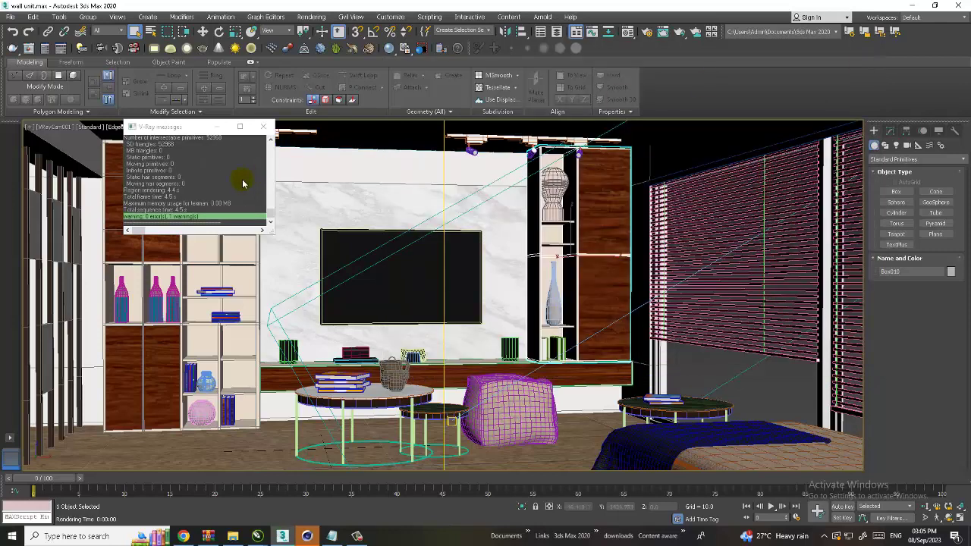
{"action": "left_click", "coordinate": [263, 127]}
{"action": "left_click", "coordinate": [315, 241]}
{"action": "key", "text": "p"}
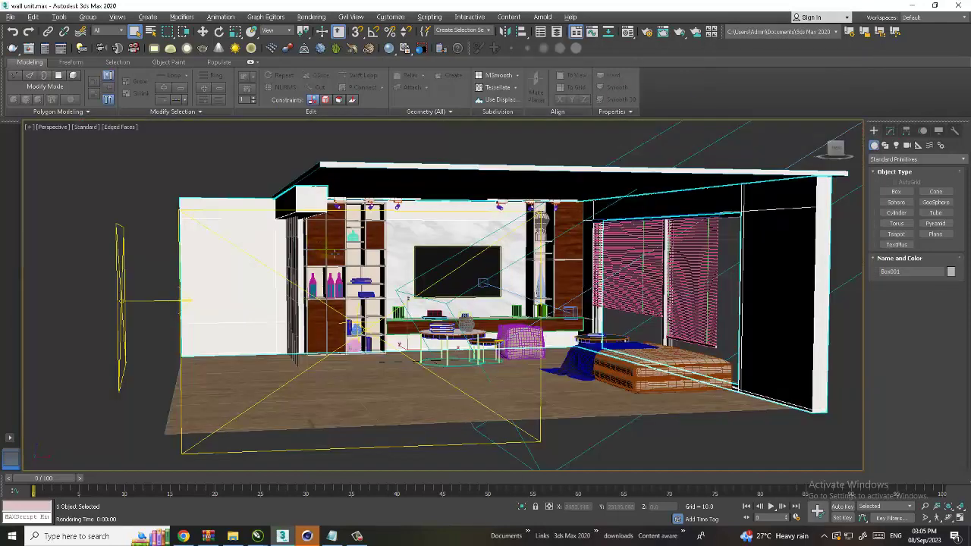
{"action": "left_click", "coordinate": [11, 17]}
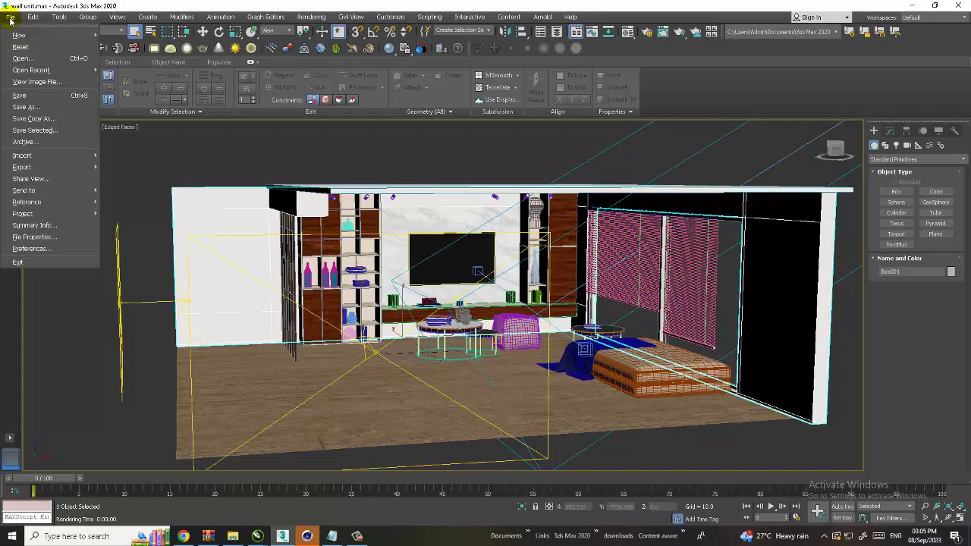
View the modern furn.jpg reference photo and move its viewer window to the left
{"action": "left_click", "coordinate": [56, 82]}
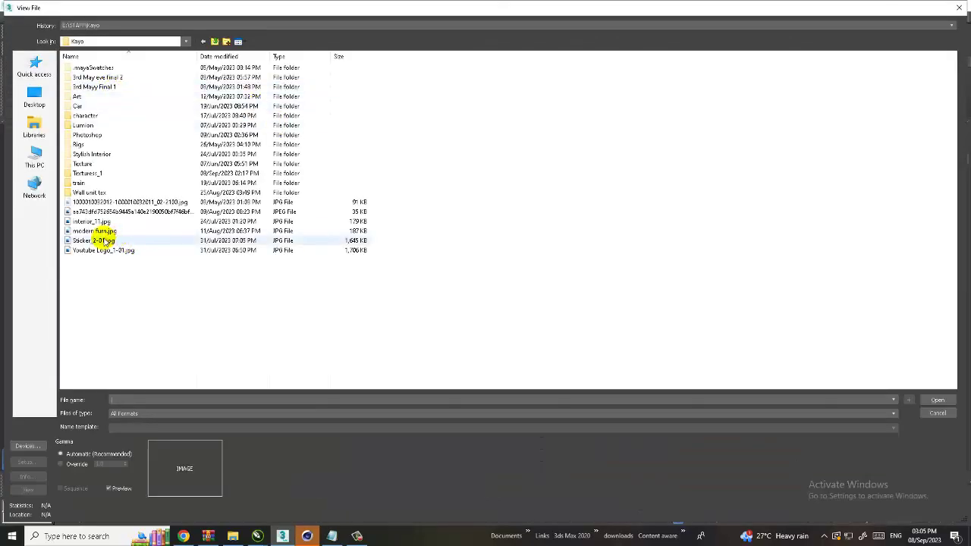
{"action": "left_click", "coordinate": [106, 232]}
{"action": "double_click", "coordinate": [106, 231]}
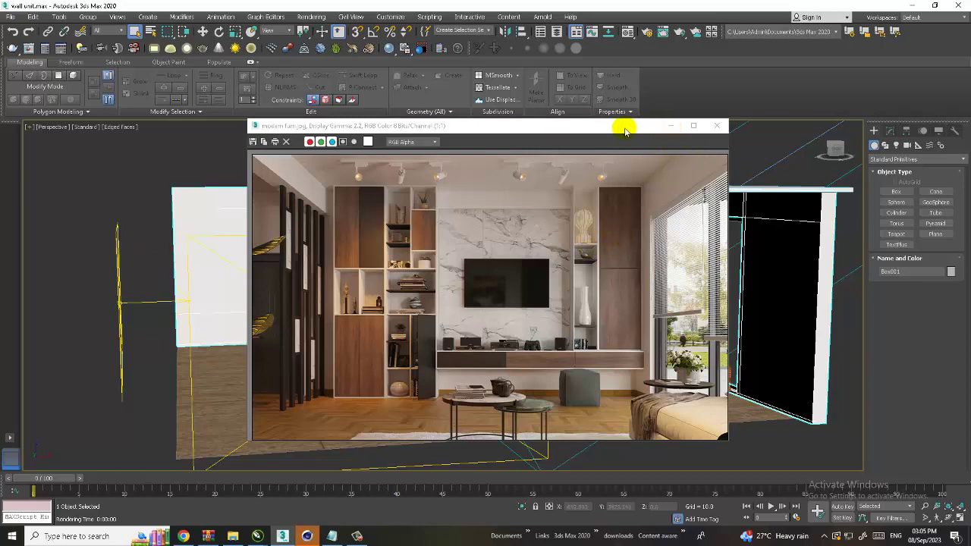
{"action": "left_click_drag", "start_coordinate": [671, 127], "coordinate": [265, 133]}
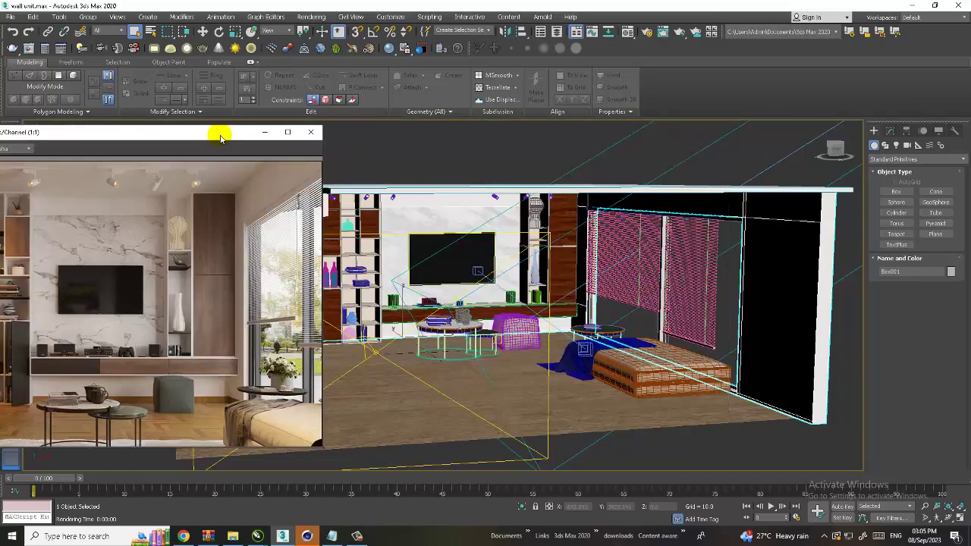
Put the reference photo away, select ceiling spot Cylinder015, and recenter the Front view
{"action": "left_click", "coordinate": [265, 133]}
{"action": "scroll", "coordinate": [363, 245], "scroll_direction": "up", "scroll_amount": 2}
{"action": "scroll", "coordinate": [362, 227], "scroll_direction": "up", "scroll_amount": 5}
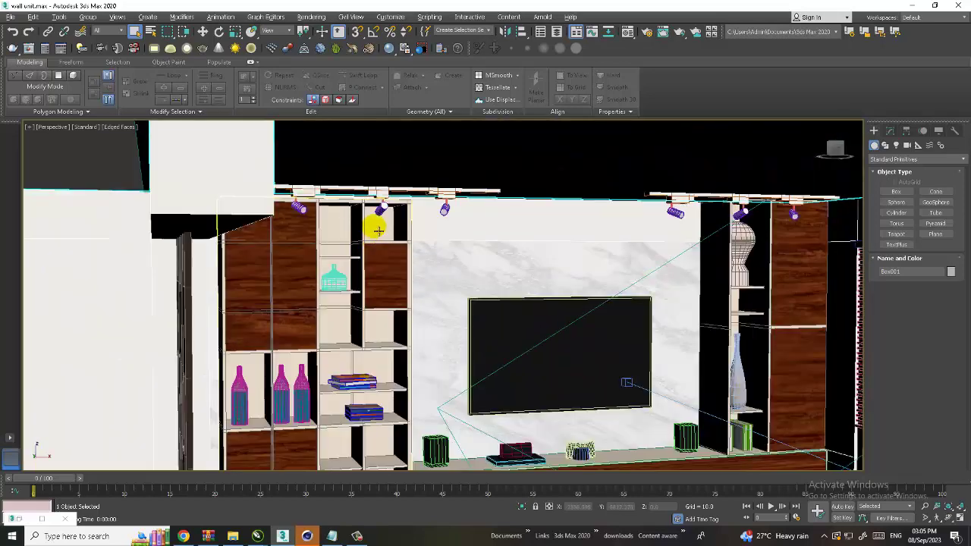
{"action": "scroll", "coordinate": [382, 255], "scroll_direction": "up", "scroll_amount": 3}
{"action": "scroll", "coordinate": [381, 254], "scroll_direction": "up", "scroll_amount": 3}
{"action": "left_click", "coordinate": [521, 244]}
{"action": "key", "text": "alt+w"}
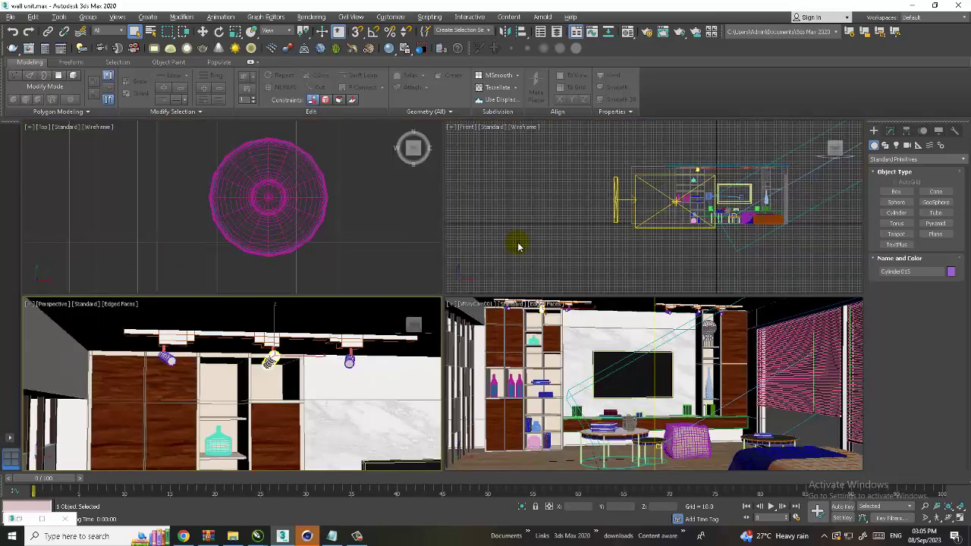
{"action": "left_click", "coordinate": [345, 396]}
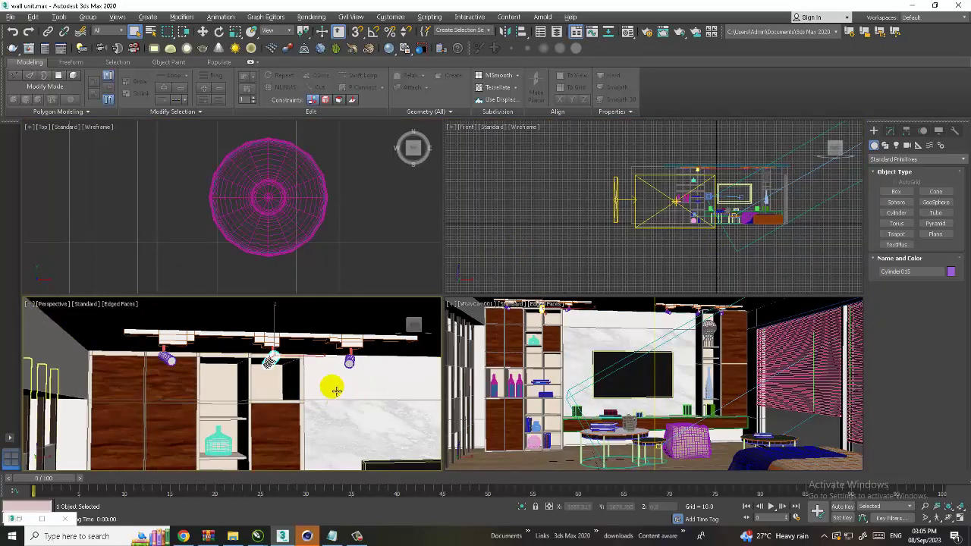
{"action": "middle_click_drag", "start_coordinate": [678, 238], "coordinate": [603, 223]}
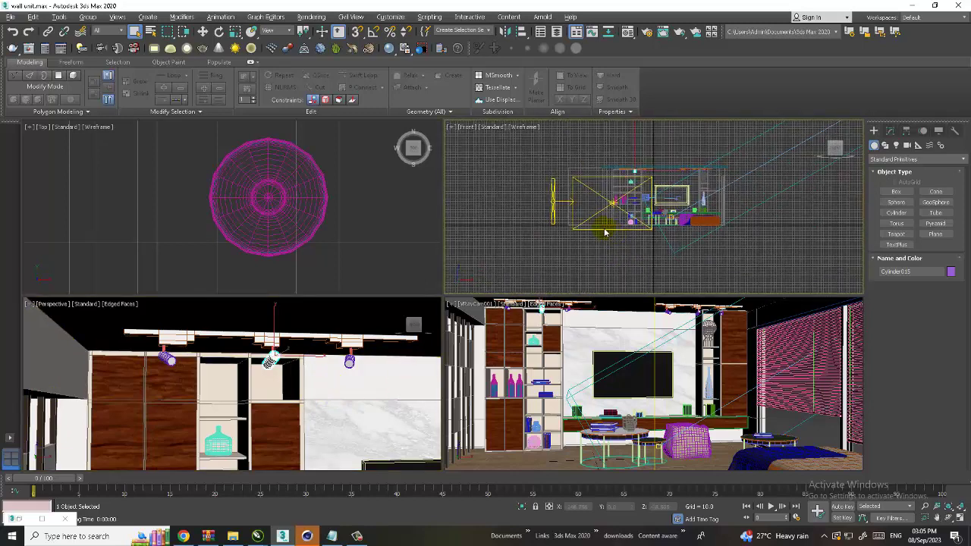
{"action": "key", "text": "alt+w"}
{"action": "scroll", "coordinate": [559, 264], "scroll_direction": "up", "scroll_amount": 3}
{"action": "middle_click_drag", "start_coordinate": [559, 265], "coordinate": [645, 265]}
{"action": "key", "text": "alt+w"}
{"action": "left_click", "coordinate": [339, 389]}
{"action": "left_click", "coordinate": [652, 219]}
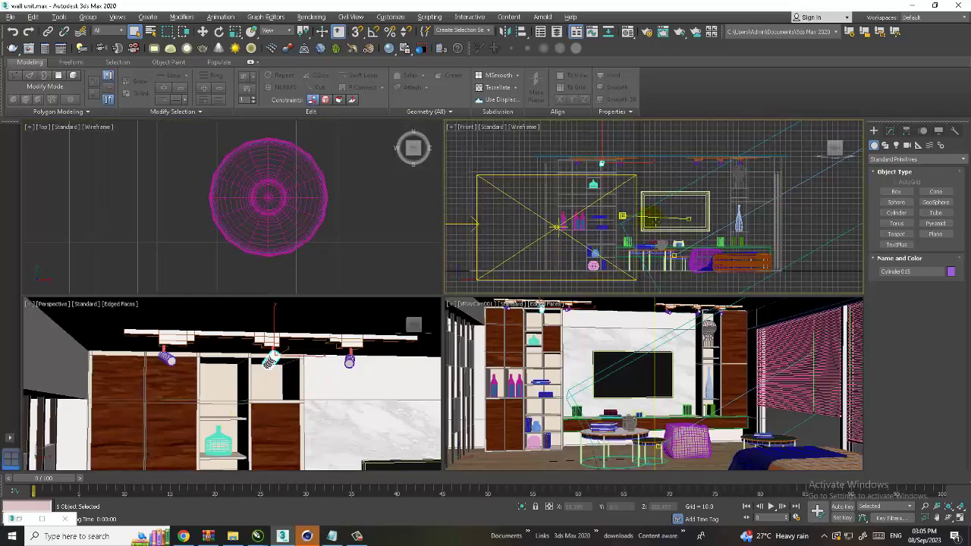
Turn the top-left viewport into a maximized, zoomed-out Left view with Move active for lights
{"action": "key", "text": "l"}
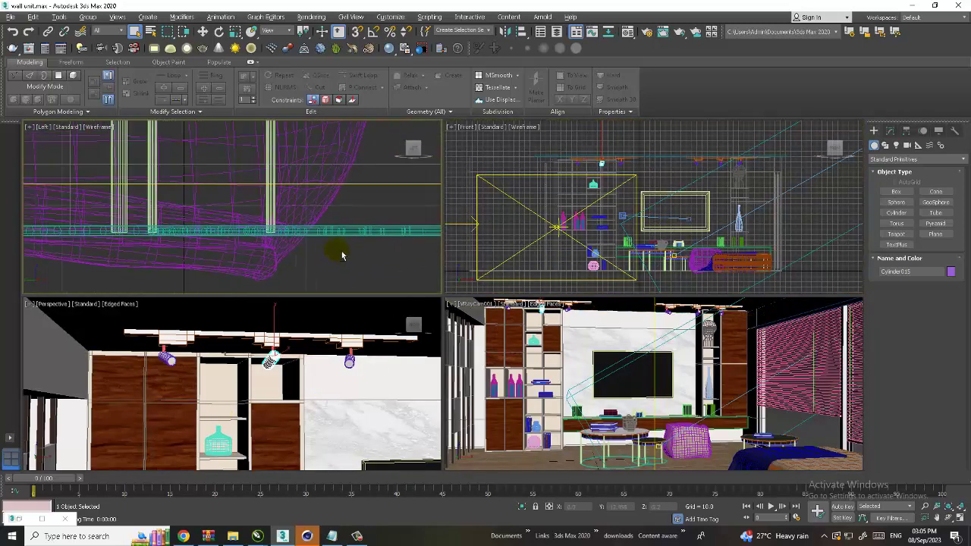
{"action": "key", "text": "alt+w"}
{"action": "scroll", "coordinate": [412, 199], "scroll_direction": "down", "scroll_amount": 3}
{"action": "scroll", "coordinate": [526, 212], "scroll_direction": "down", "scroll_amount": 3}
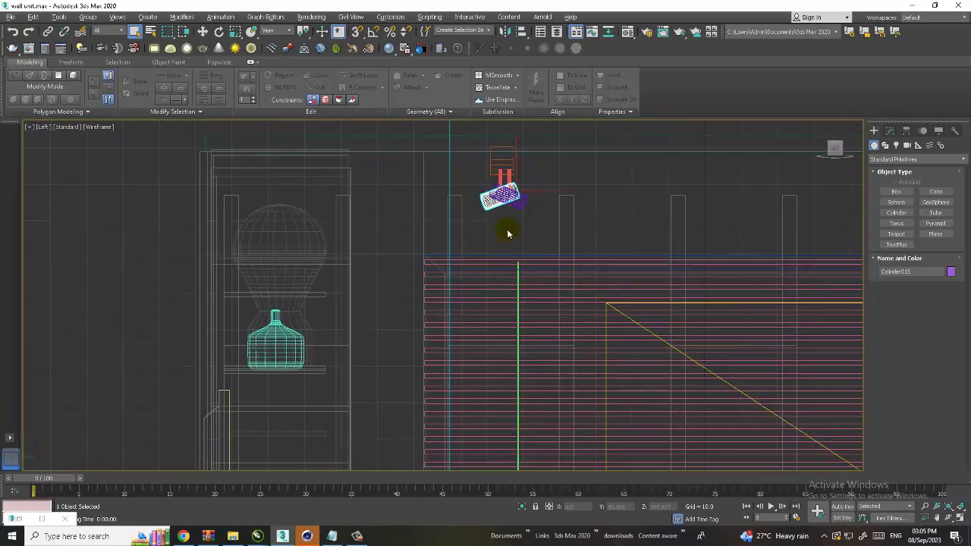
{"action": "key", "text": "w"}
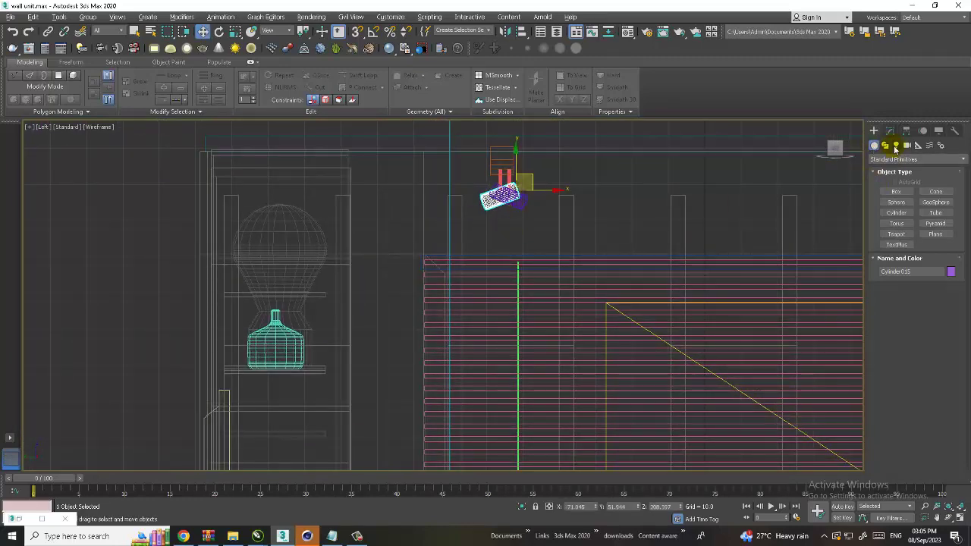
{"action": "left_click", "coordinate": [895, 146]}
Create a photometric Target Light by dragging from the ceiling down the wall in the Left view
{"action": "left_click", "coordinate": [937, 195]}
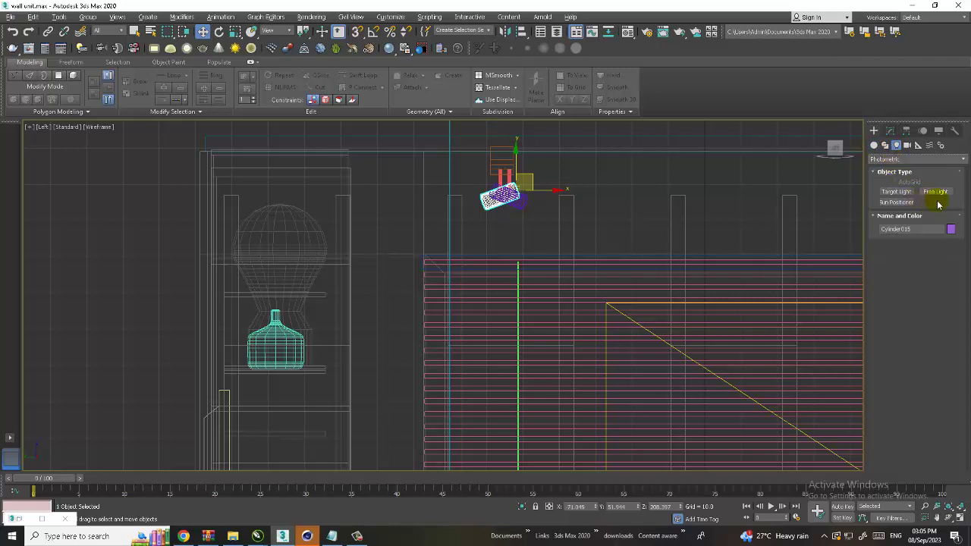
{"action": "left_click", "coordinate": [899, 192]}
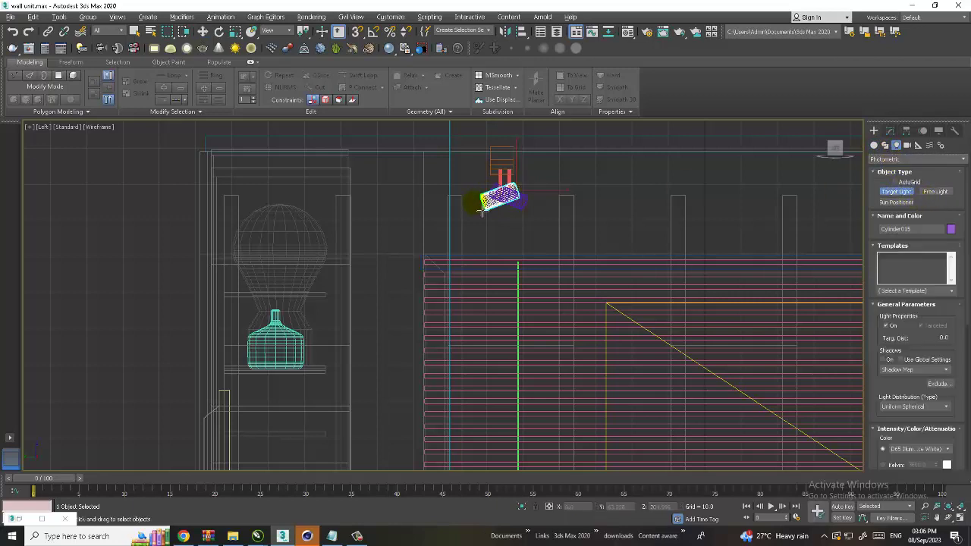
{"action": "left_click_drag", "start_coordinate": [479, 204], "coordinate": [313, 307]}
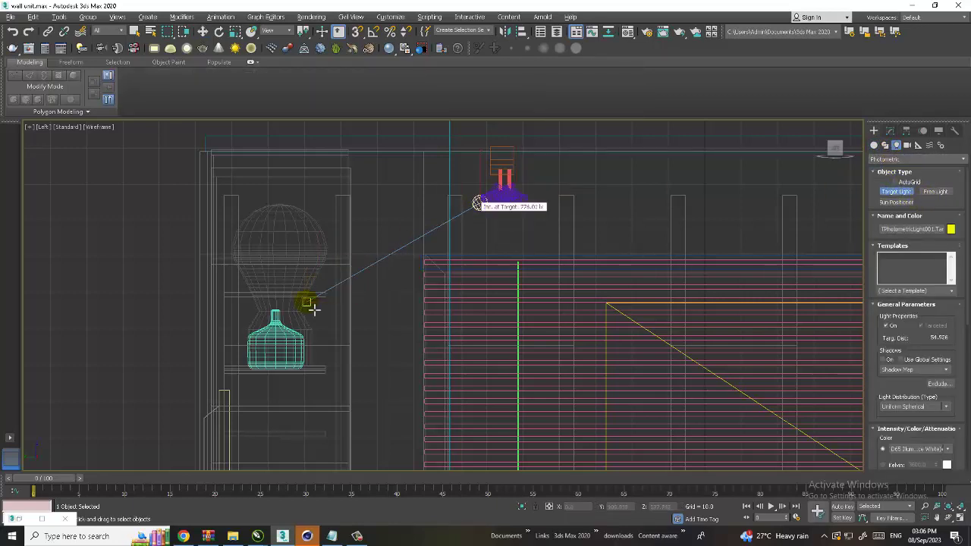
{"action": "right_click", "coordinate": [314, 308]}
{"action": "key", "text": "alt+w"}
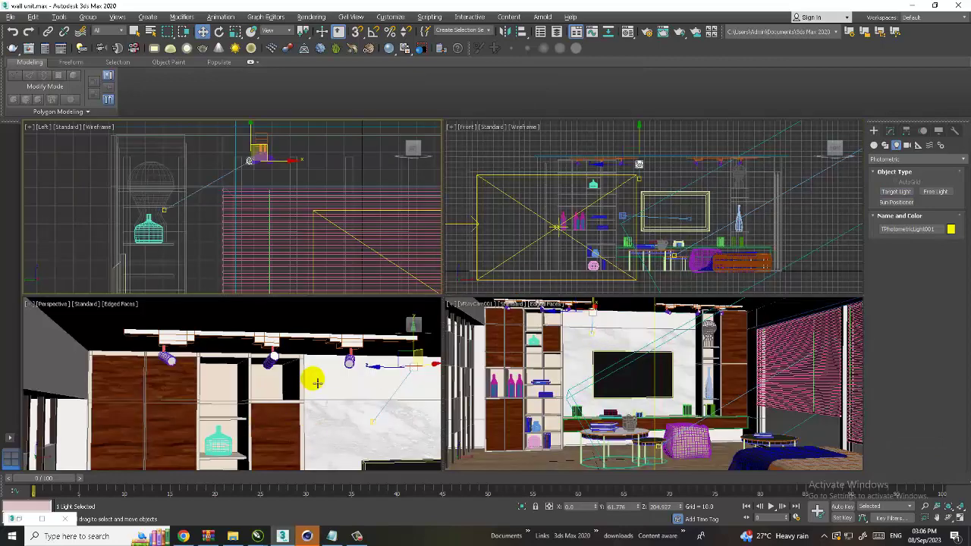
Move the new TPhotometricLight001 left so it sits above the shelving unit
{"action": "key", "text": "alt+w"}
{"action": "scroll", "coordinate": [303, 373], "scroll_direction": "up", "scroll_amount": 3}
{"action": "scroll", "coordinate": [369, 362], "scroll_direction": "down", "scroll_amount": 1}
{"action": "scroll", "coordinate": [403, 321], "scroll_direction": "down", "scroll_amount": 3}
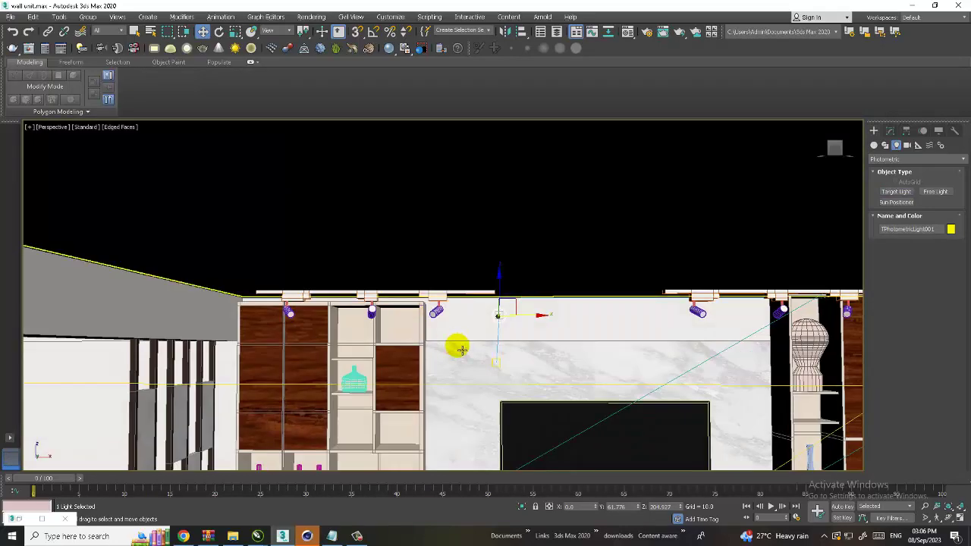
{"action": "left_click", "coordinate": [446, 323]}
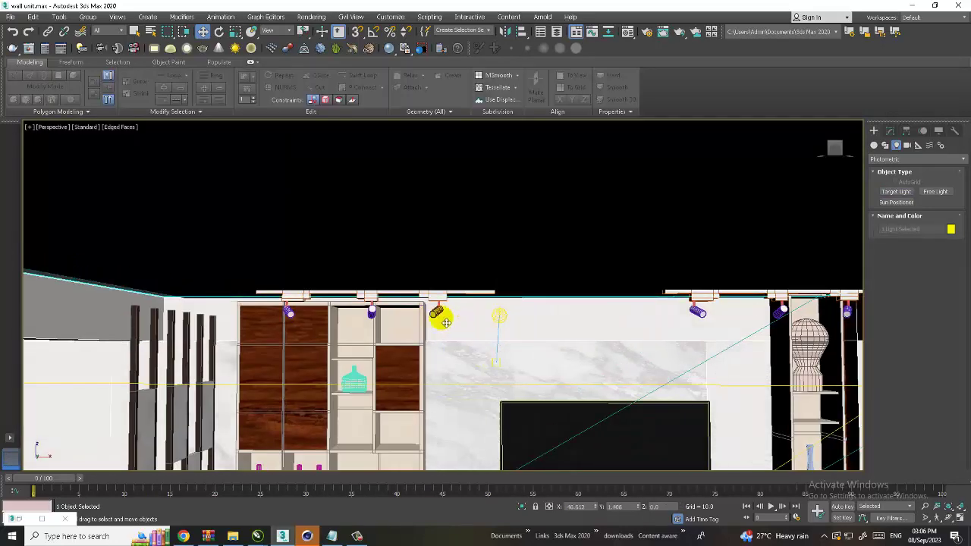
{"action": "left_click", "coordinate": [504, 349]}
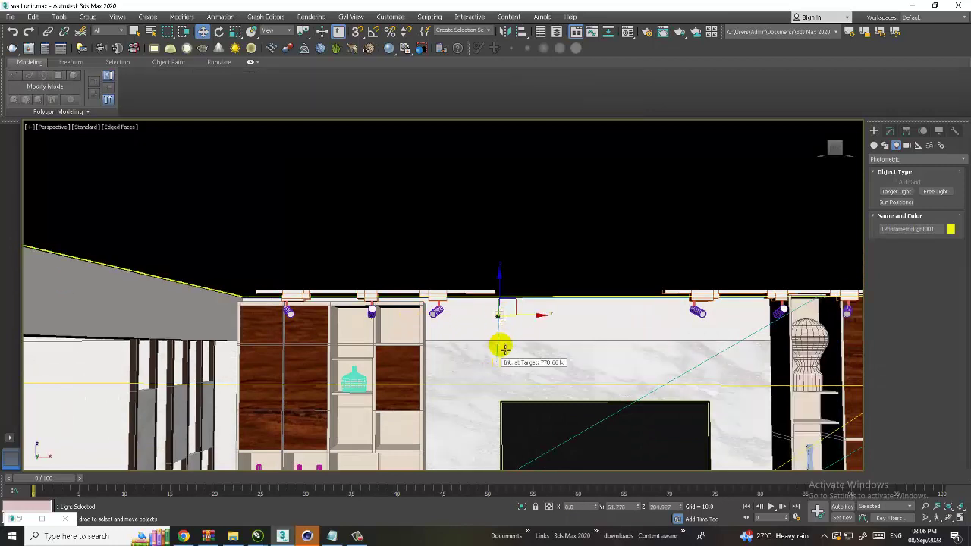
{"action": "left_click_drag", "start_coordinate": [521, 315], "coordinate": [404, 324]}
{"action": "middle_click_drag", "start_coordinate": [365, 348], "coordinate": [381, 370], "text": "alt"}
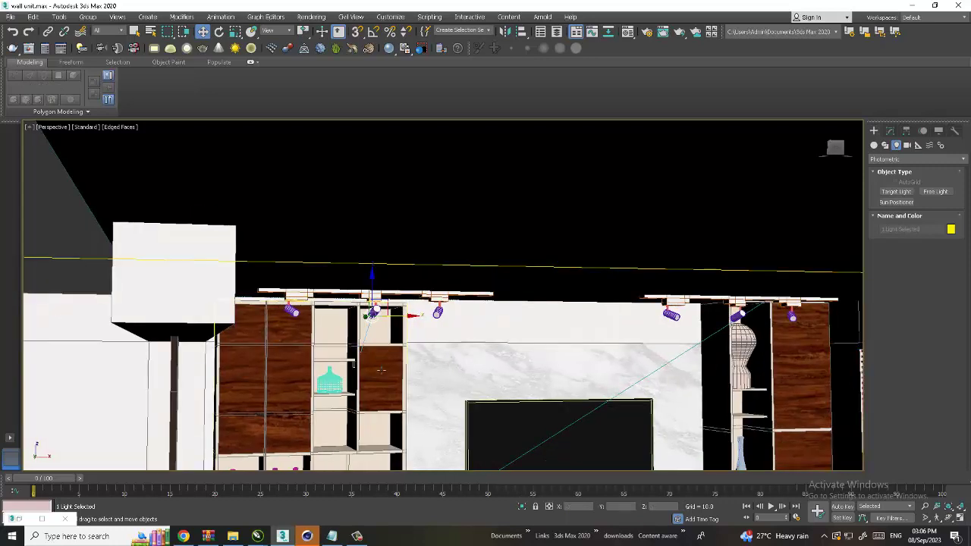
{"action": "left_click", "coordinate": [348, 367]}
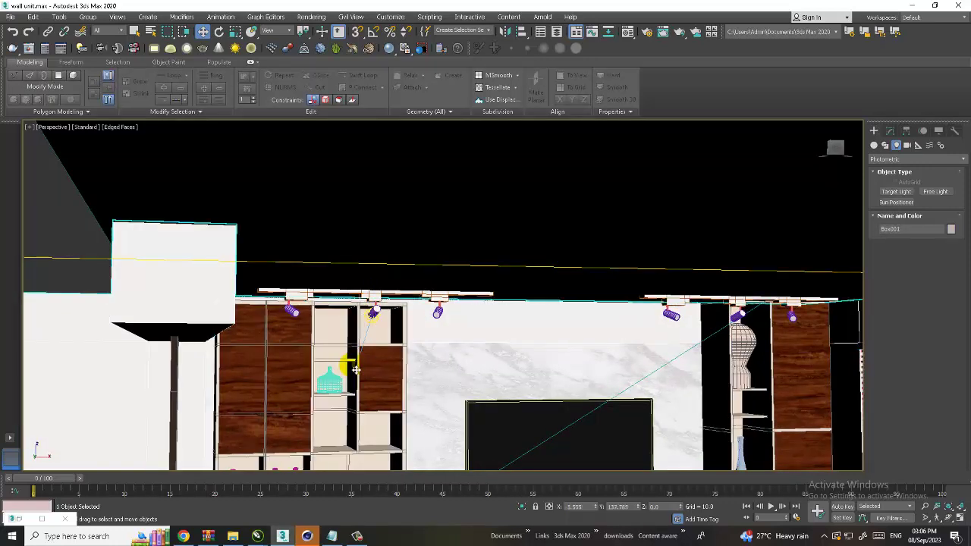
{"action": "left_click", "coordinate": [355, 368]}
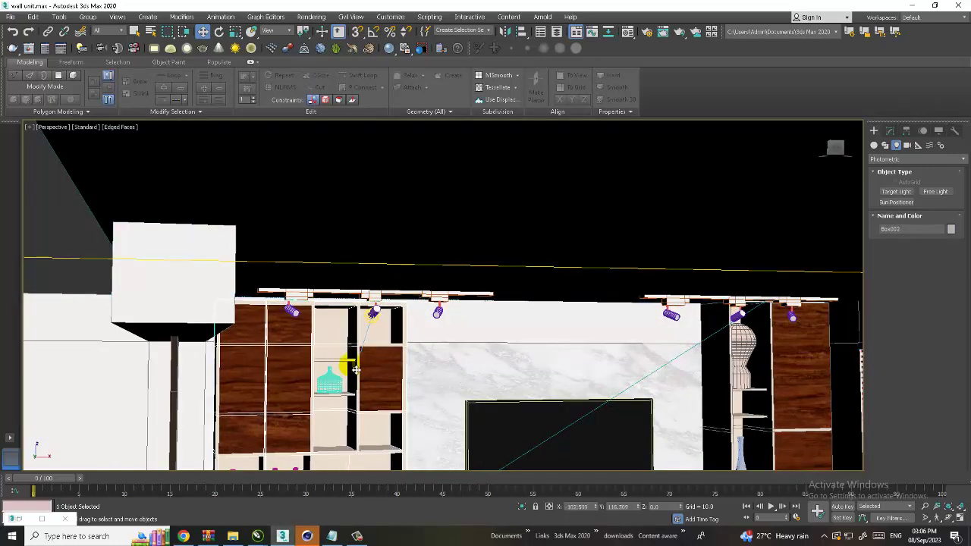
{"action": "left_click", "coordinate": [358, 371]}
Working in wireframe, move the light's target down onto the vase shelf
{"action": "scroll", "coordinate": [365, 364], "scroll_direction": "up", "scroll_amount": 2}
{"action": "left_click", "coordinate": [382, 337]}
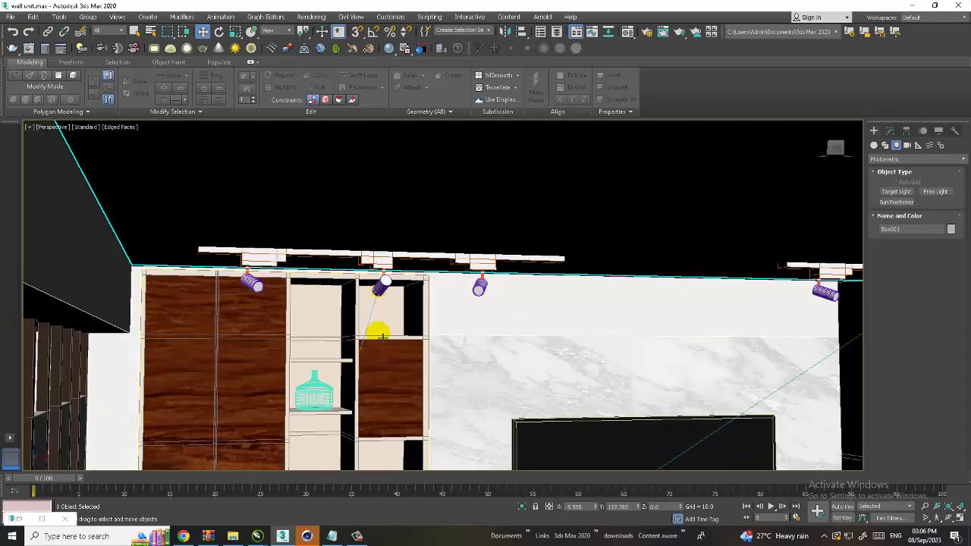
{"action": "key", "text": "F3"}
{"action": "scroll", "coordinate": [383, 332], "scroll_direction": "up", "scroll_amount": 3}
{"action": "middle_click_drag", "start_coordinate": [355, 402], "coordinate": [378, 318]}
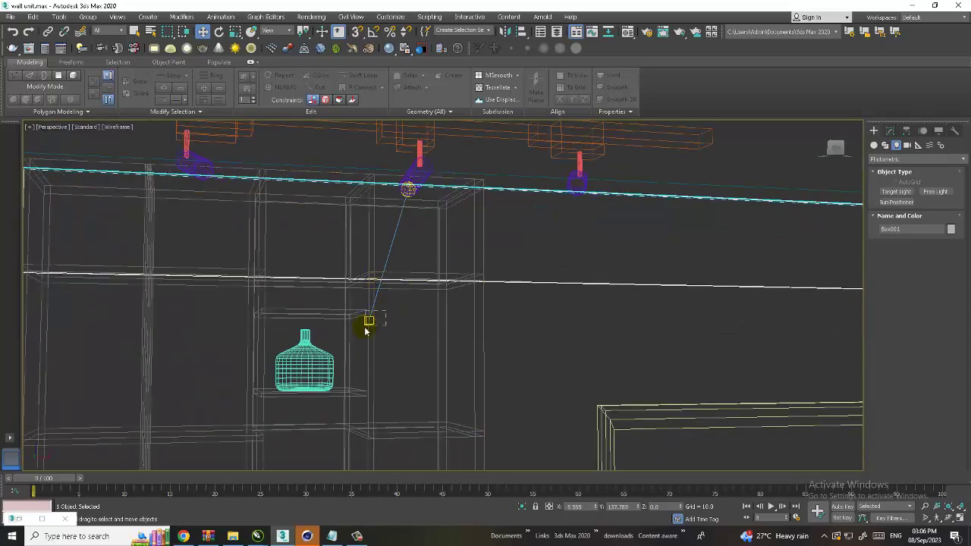
{"action": "left_click_drag", "start_coordinate": [365, 330], "coordinate": [482, 295]}
{"action": "left_click", "coordinate": [368, 319]}
{"action": "middle_click_drag", "start_coordinate": [372, 322], "coordinate": [411, 333], "text": "alt"}
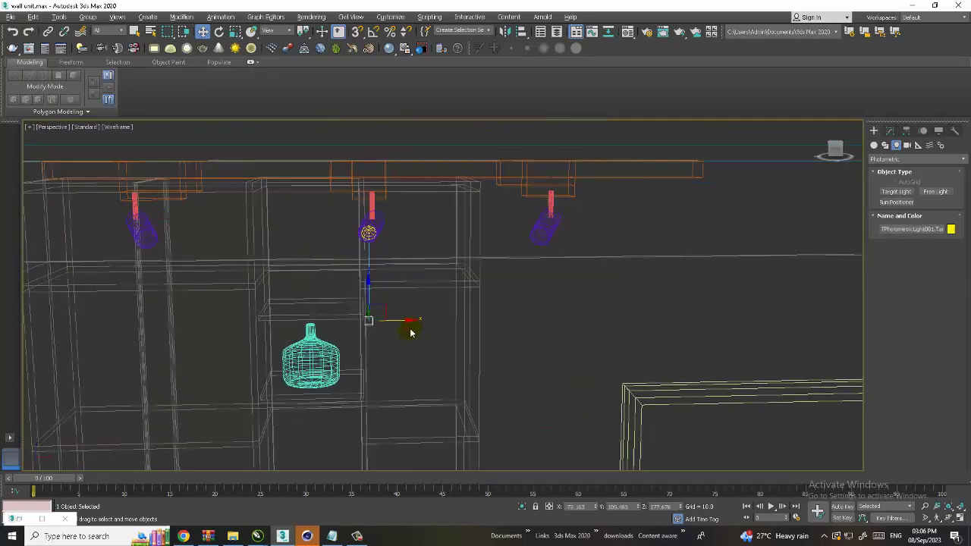
{"action": "left_click_drag", "start_coordinate": [405, 324], "coordinate": [375, 328]}
{"action": "key", "text": "F3"}
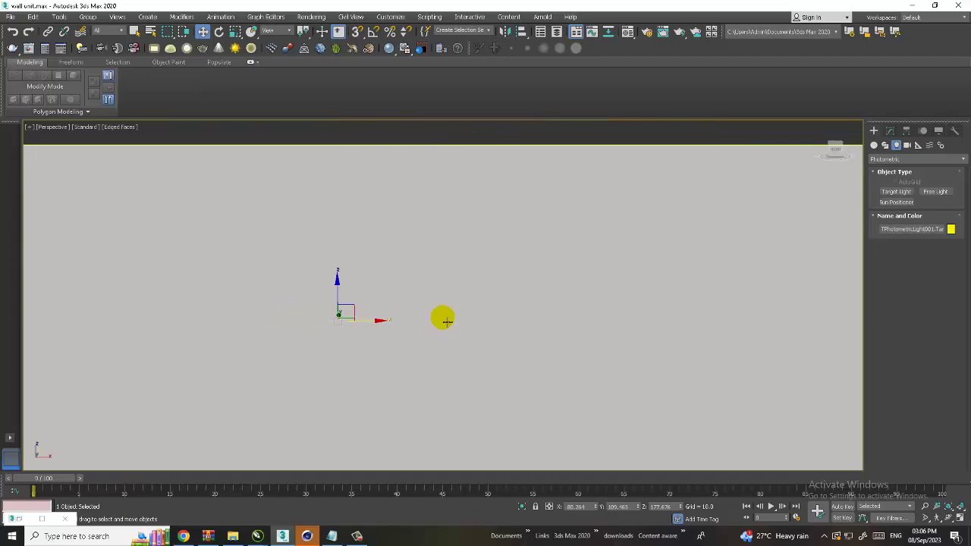
Raise the photometric light up under the ceiling spot fixture over the wall shelf
{"action": "scroll", "coordinate": [436, 337], "scroll_direction": "down", "scroll_amount": 5}
{"action": "scroll", "coordinate": [429, 327], "scroll_direction": "down", "scroll_amount": 2}
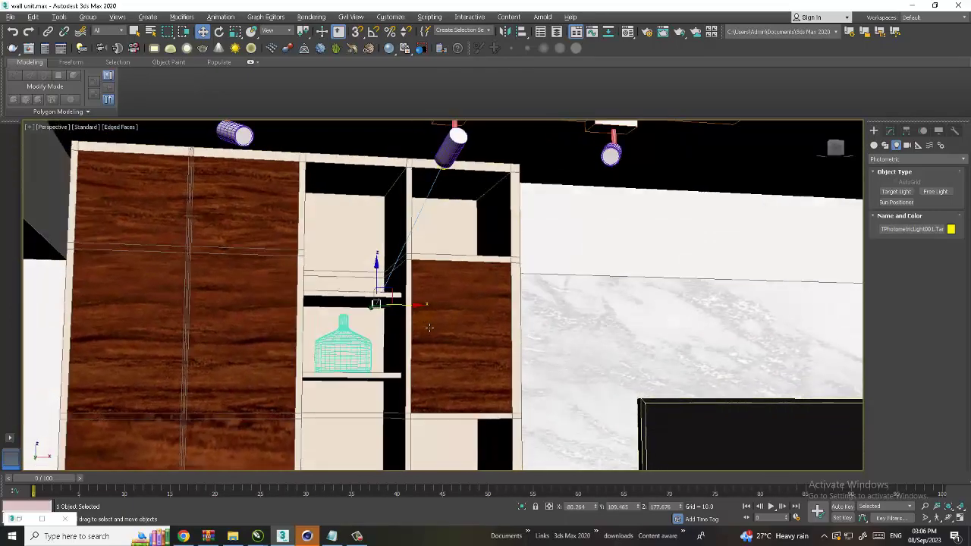
{"action": "scroll", "coordinate": [429, 327], "scroll_direction": "down", "scroll_amount": 1}
{"action": "scroll", "coordinate": [430, 327], "scroll_direction": "down", "scroll_amount": 1}
{"action": "middle_click_drag", "start_coordinate": [416, 190], "coordinate": [452, 191], "text": "alt"}
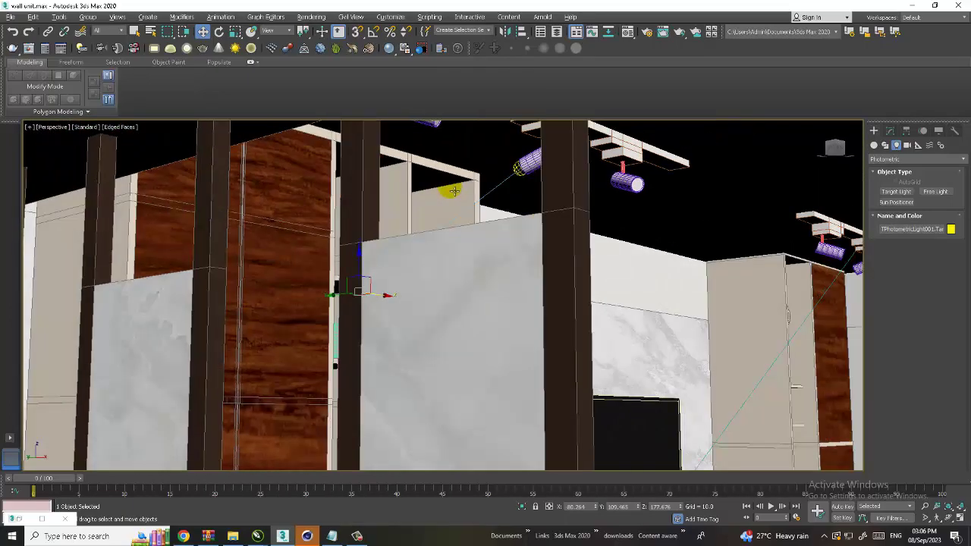
{"action": "left_click", "coordinate": [538, 157]}
{"action": "left_click", "coordinate": [567, 184]}
{"action": "mouse_move", "coordinate": [364, 287]}
{"action": "middle_mouse_down", "text": "alt"}
{"action": "mouse_move", "coordinate": [568, 184]}
{"action": "mouse_move", "coordinate": [486, 178]}
{"action": "middle_mouse_up", "text": "alt"}
{"action": "scroll", "coordinate": [486, 179], "scroll_direction": "up", "scroll_amount": 1}
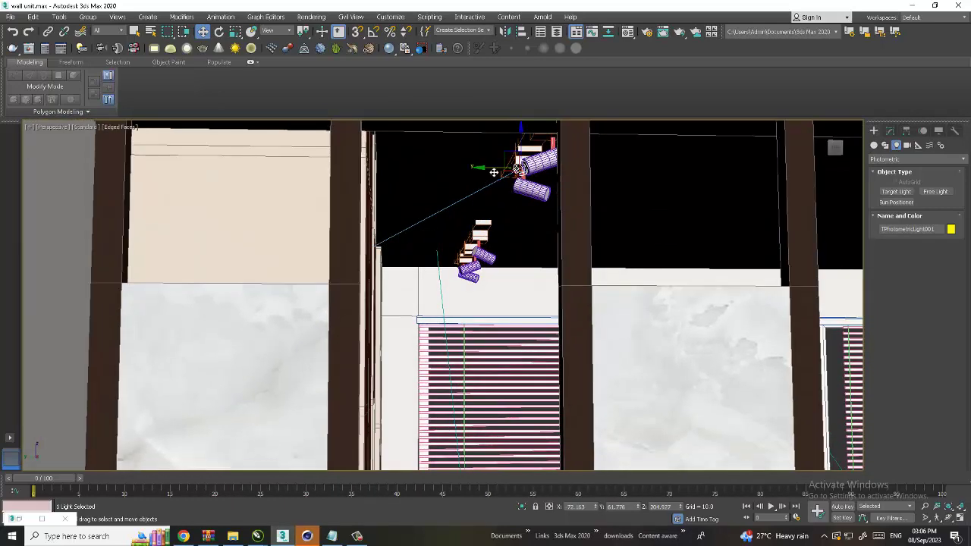
{"action": "left_click_drag", "start_coordinate": [494, 172], "coordinate": [523, 146]}
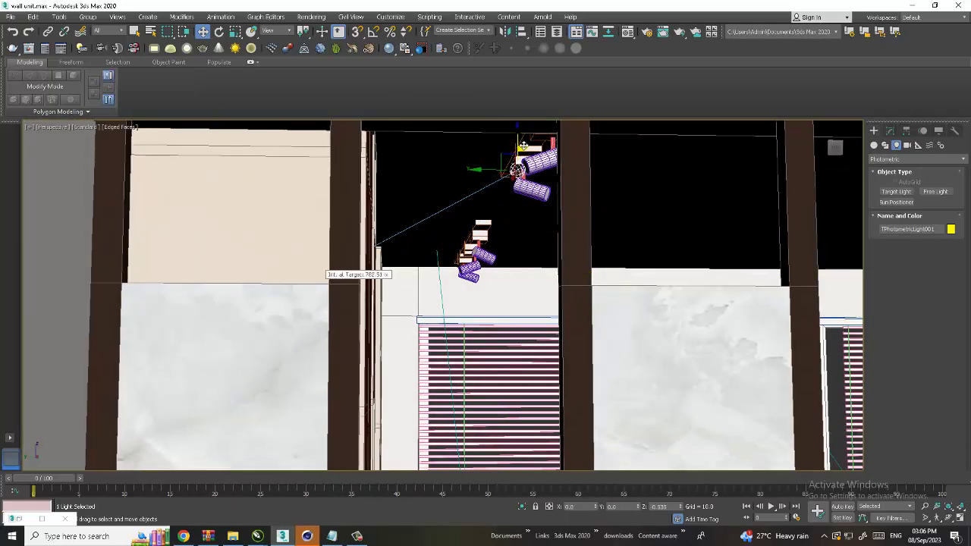
{"action": "middle_click_drag", "start_coordinate": [523, 146], "coordinate": [843, 169], "text": "alt"}
{"action": "scroll", "coordinate": [843, 168], "scroll_direction": "up", "scroll_amount": 2}
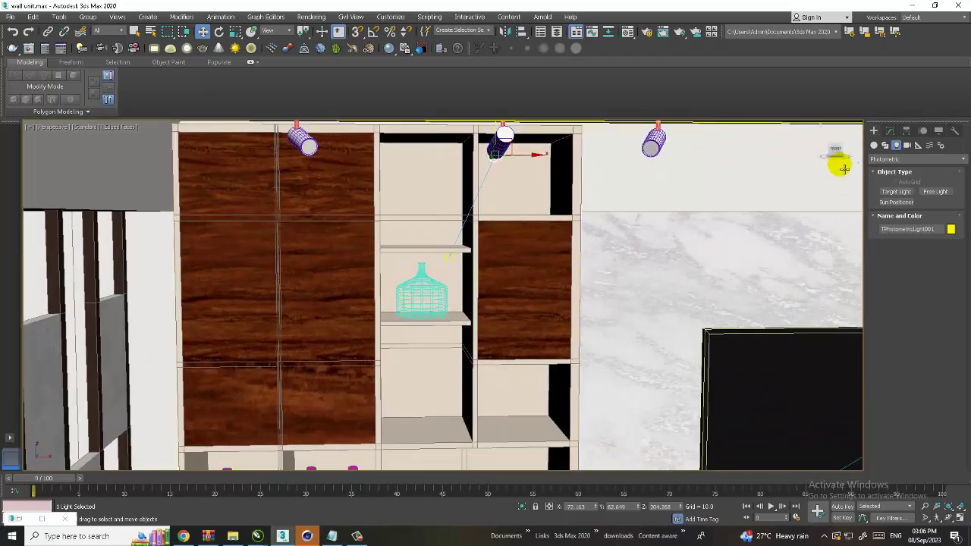
{"action": "left_click", "coordinate": [890, 130]}
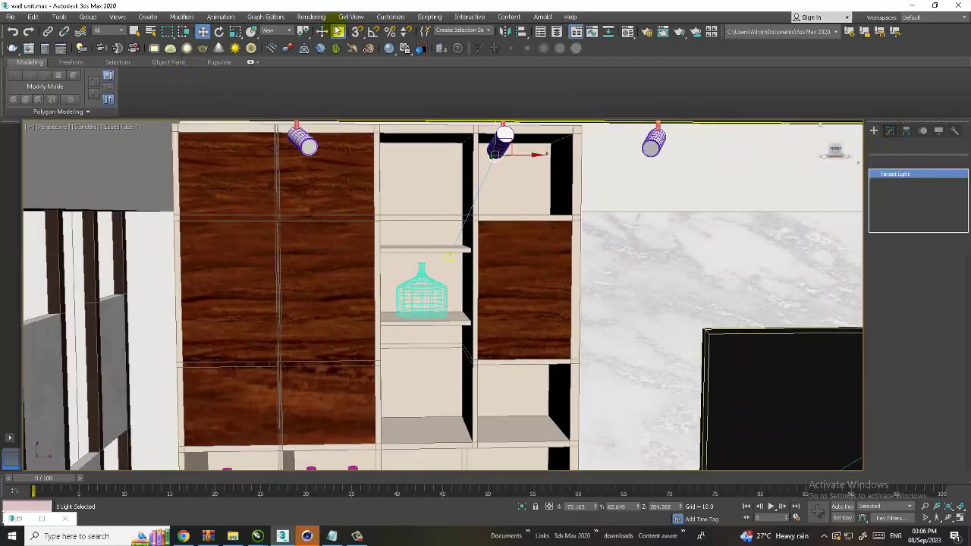
Render a V-Ray test image from the Rendering menu and close the frame buffer
{"action": "left_click", "coordinate": [311, 17]}
{"action": "left_click", "coordinate": [318, 30]}
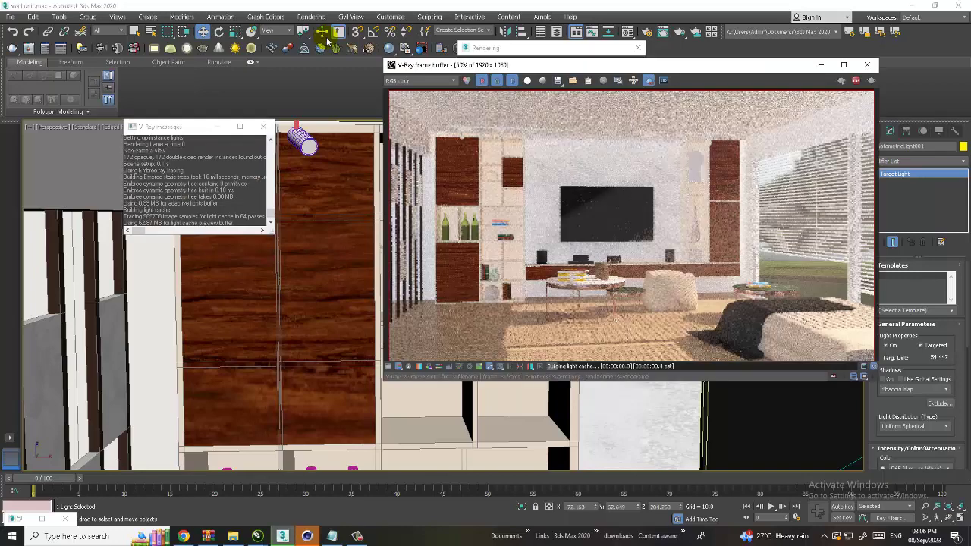
{"action": "left_click", "coordinate": [868, 66]}
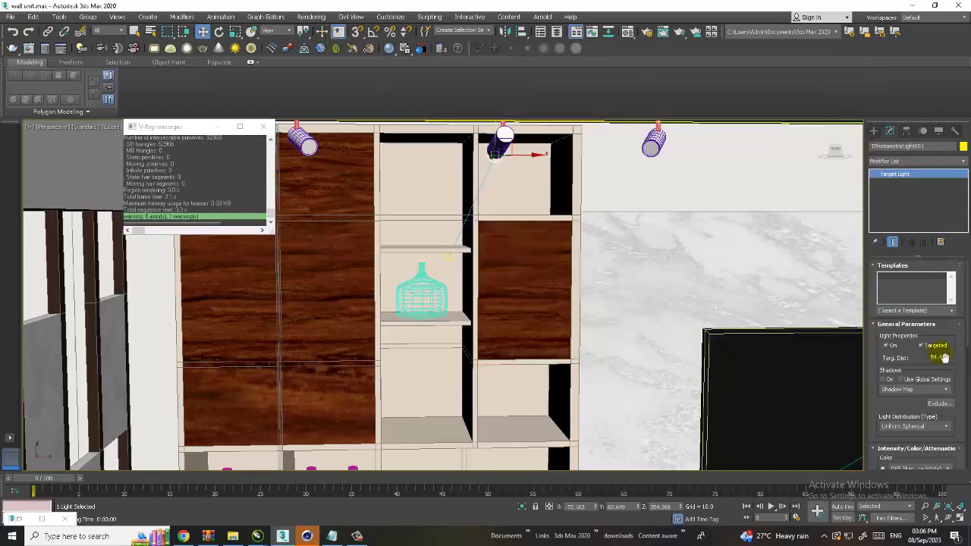
Apply the 80W Halogen Bulb template with shadows on and Uniform Diffuse distribution
{"action": "left_click", "coordinate": [951, 310]}
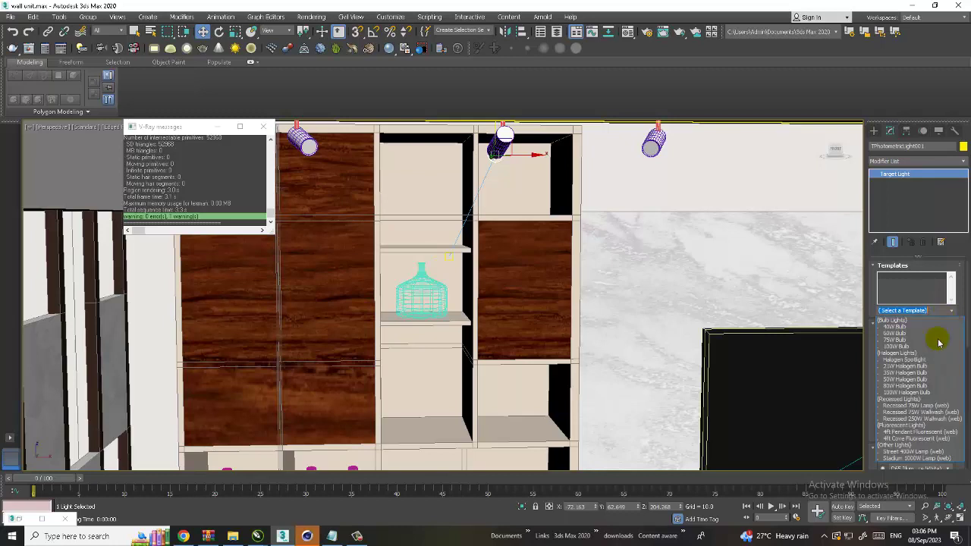
{"action": "left_click", "coordinate": [937, 387]}
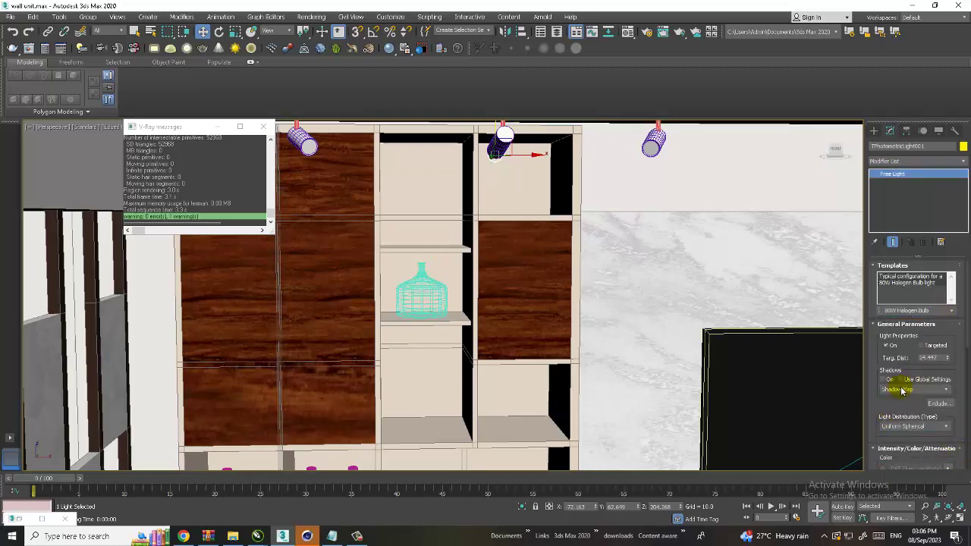
{"action": "left_click", "coordinate": [888, 380]}
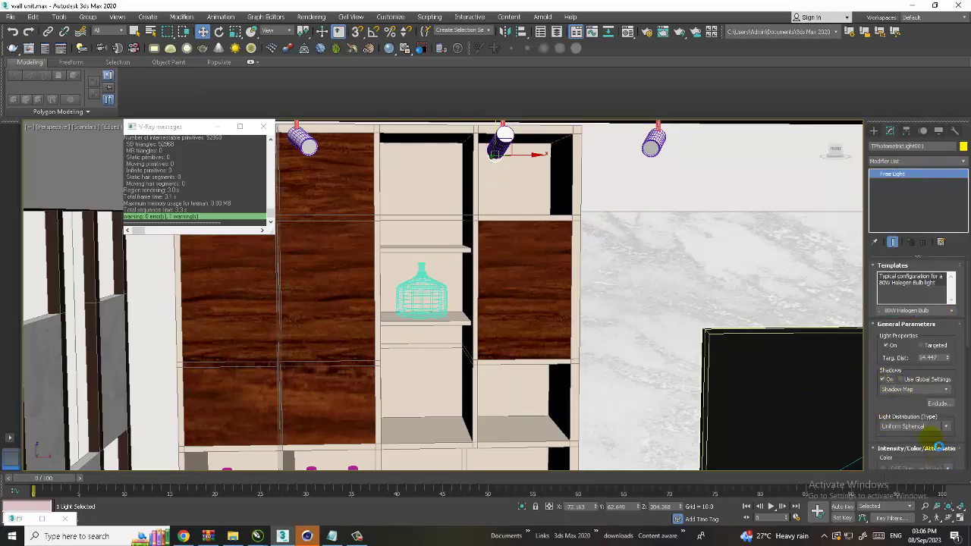
{"action": "left_click", "coordinate": [920, 427]}
{"action": "left_click", "coordinate": [910, 445]}
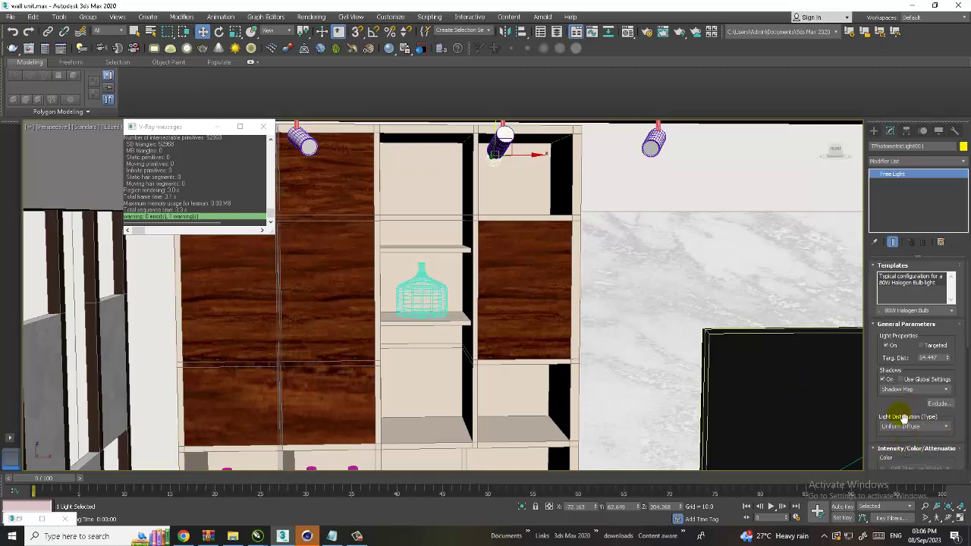
Turn Targeted back on for TPhotometricLight001 and review its intensity settings
{"action": "scroll", "coordinate": [904, 418], "scroll_direction": "down", "scroll_amount": 2}
{"action": "scroll", "coordinate": [904, 402], "scroll_direction": "down", "scroll_amount": 2}
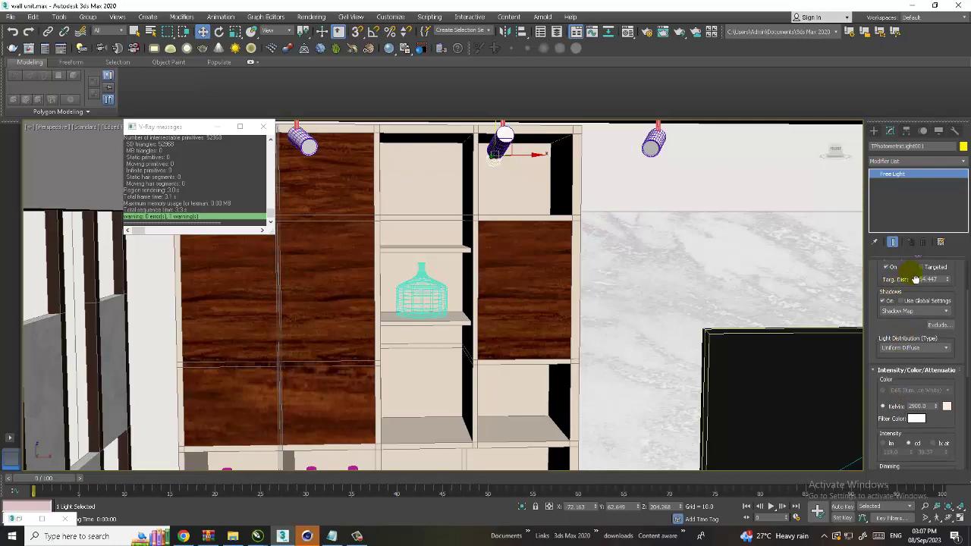
{"action": "left_click_drag", "start_coordinate": [915, 279], "coordinate": [930, 351]}
{"action": "left_click", "coordinate": [923, 339]}
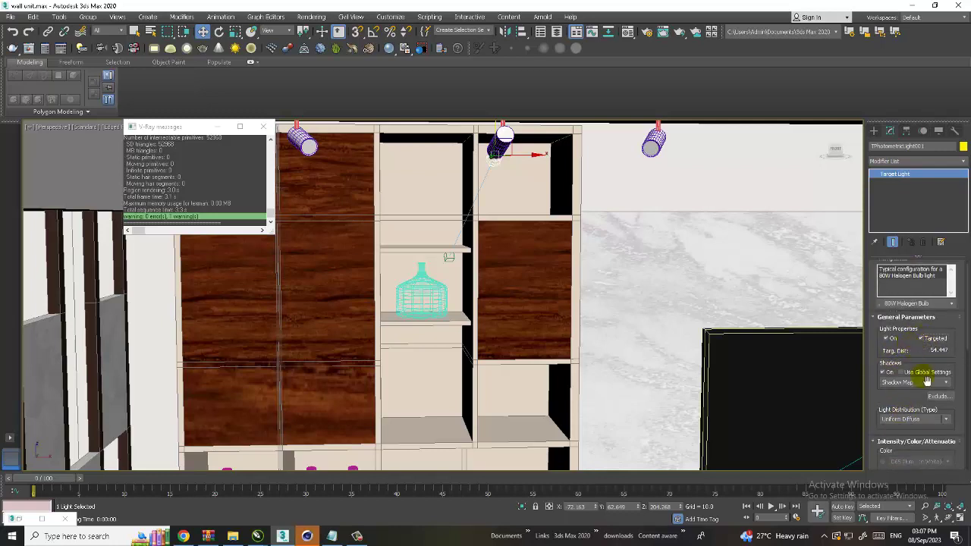
{"action": "scroll", "coordinate": [922, 380], "scroll_direction": "down", "scroll_amount": 2}
{"action": "scroll", "coordinate": [914, 376], "scroll_direction": "down", "scroll_amount": 2}
{"action": "scroll", "coordinate": [912, 372], "scroll_direction": "down", "scroll_amount": 2}
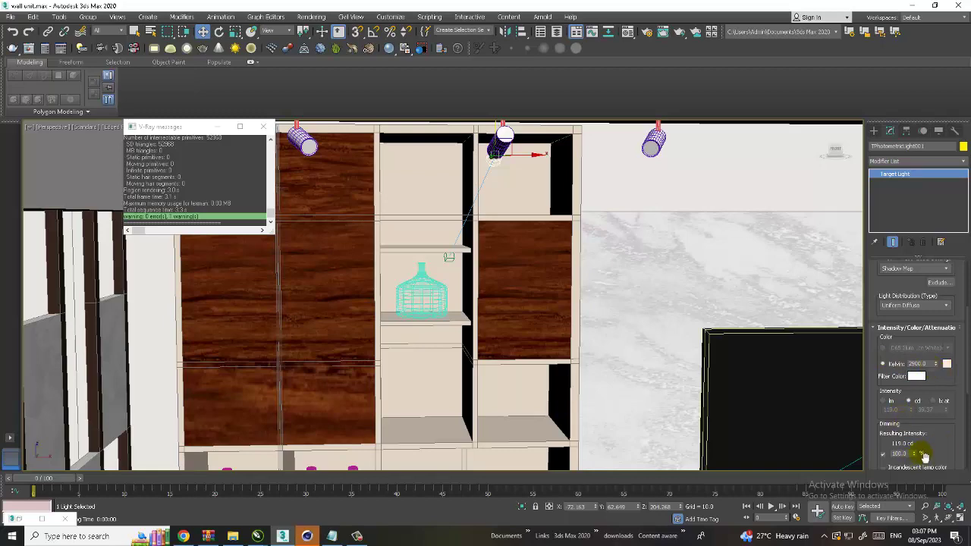
{"action": "key", "text": "alt+w"}
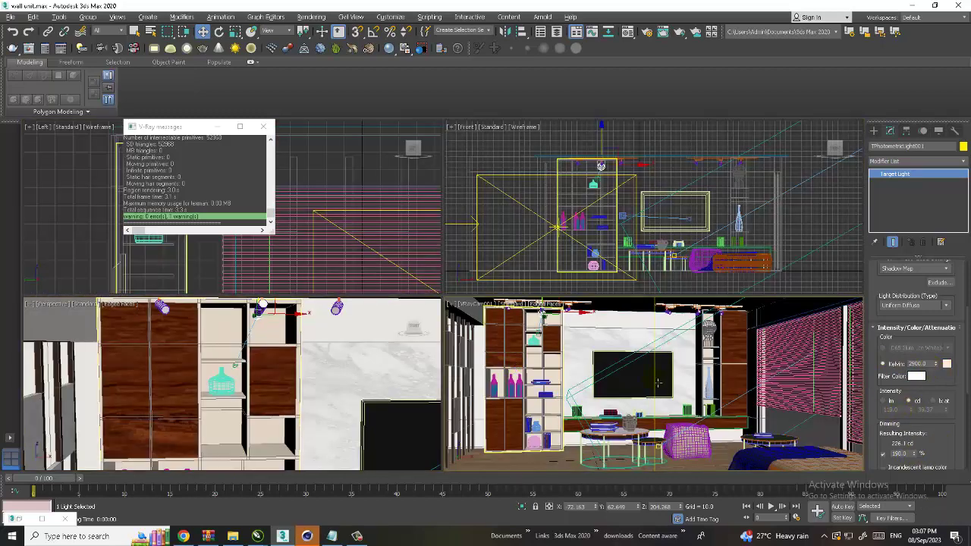
Render the maximized camera view in V-Ray and close the render window
{"action": "left_click", "coordinate": [762, 383]}
{"action": "key", "text": "alt+w"}
{"action": "key", "text": "shift+q"}
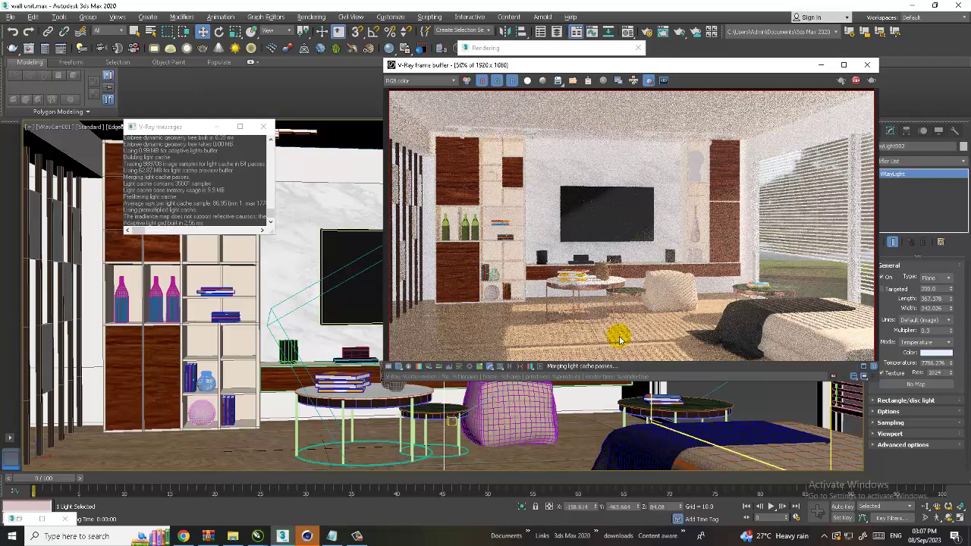
{"action": "left_click", "coordinate": [867, 65]}
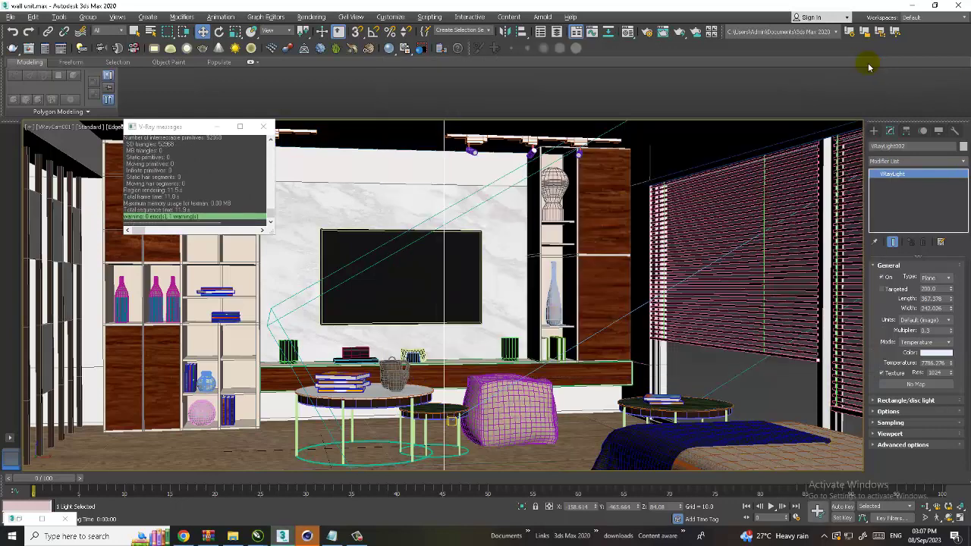
Select the VRayLight002 ceiling plane light and set its Multiplier to 0.1
{"action": "key", "text": "alt+w"}
{"action": "left_click", "coordinate": [345, 381]}
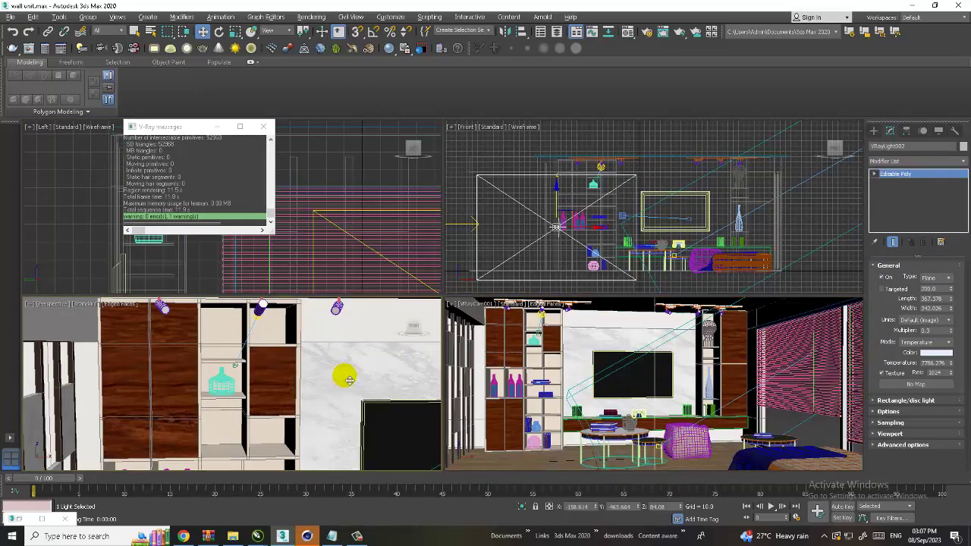
{"action": "middle_click_drag", "start_coordinate": [352, 381], "coordinate": [335, 356], "text": "alt"}
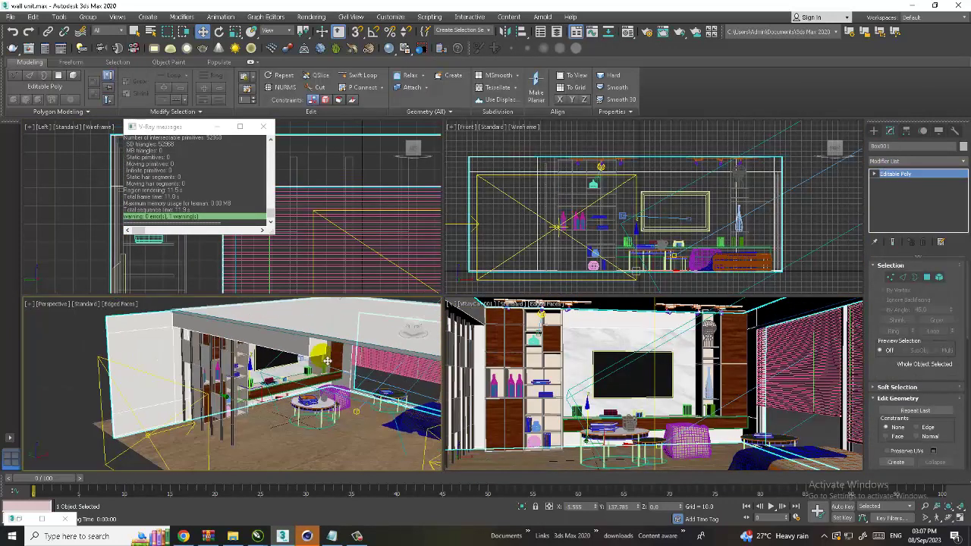
{"action": "left_click", "coordinate": [335, 357]}
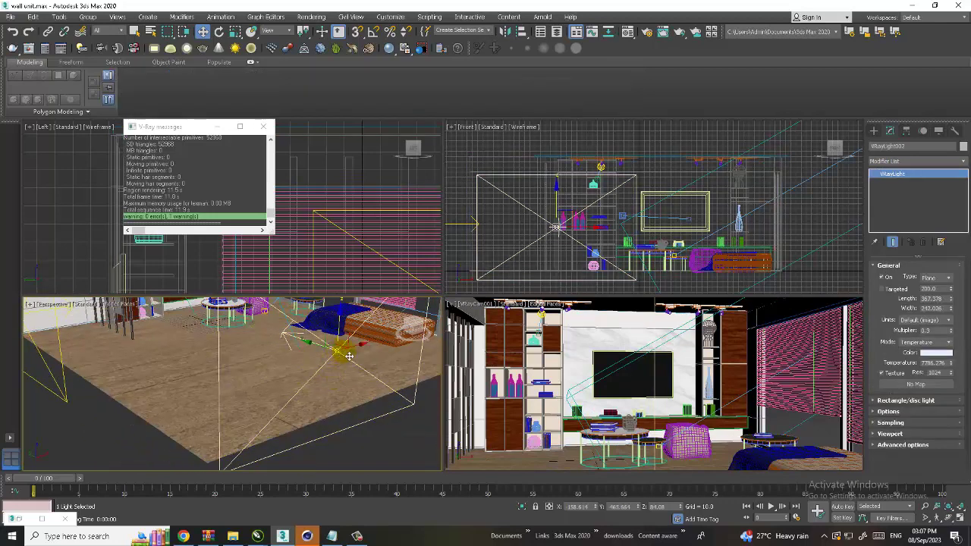
{"action": "type", "text": "0.1"}
{"action": "key", "text": "Return"}
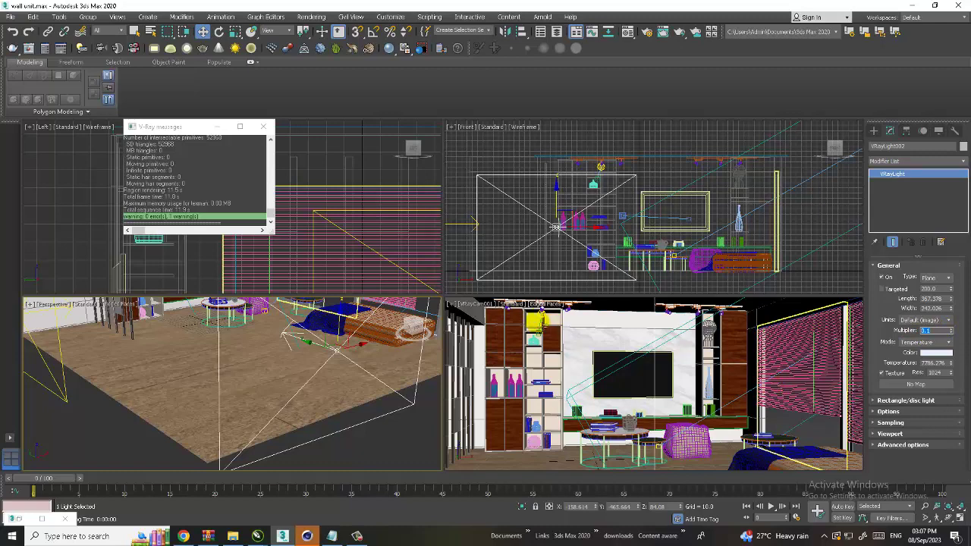
{"action": "left_click", "coordinate": [541, 319]}
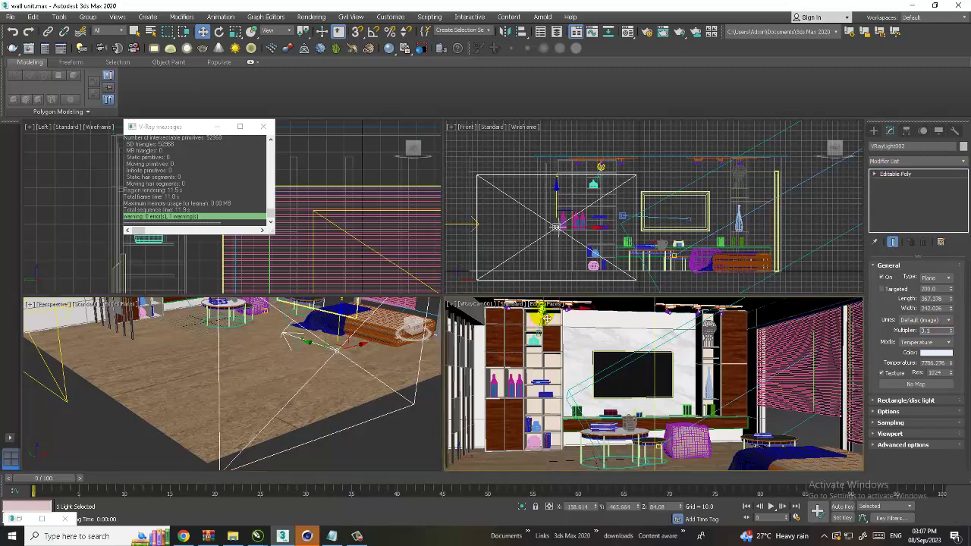
{"action": "left_click", "coordinate": [546, 319]}
Increase the spotlight's Dimming percentage and render the maximized camera view
{"action": "mouse_move", "coordinate": [228, 395]}
{"action": "middle_mouse_down", "text": "alt"}
{"action": "mouse_move", "coordinate": [296, 458]}
{"action": "mouse_move", "coordinate": [250, 410]}
{"action": "middle_mouse_up", "text": "alt"}
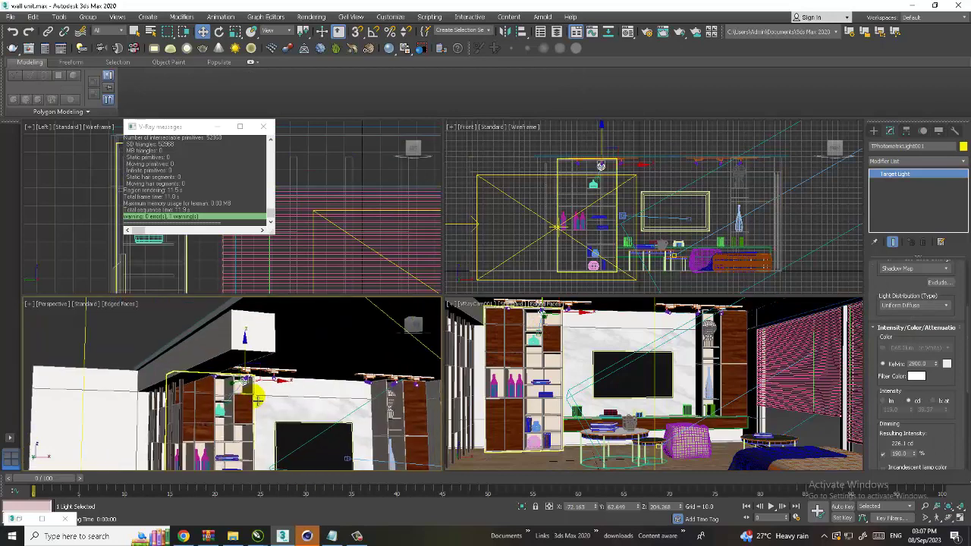
{"action": "left_click_drag", "start_coordinate": [933, 392], "coordinate": [943, 367]}
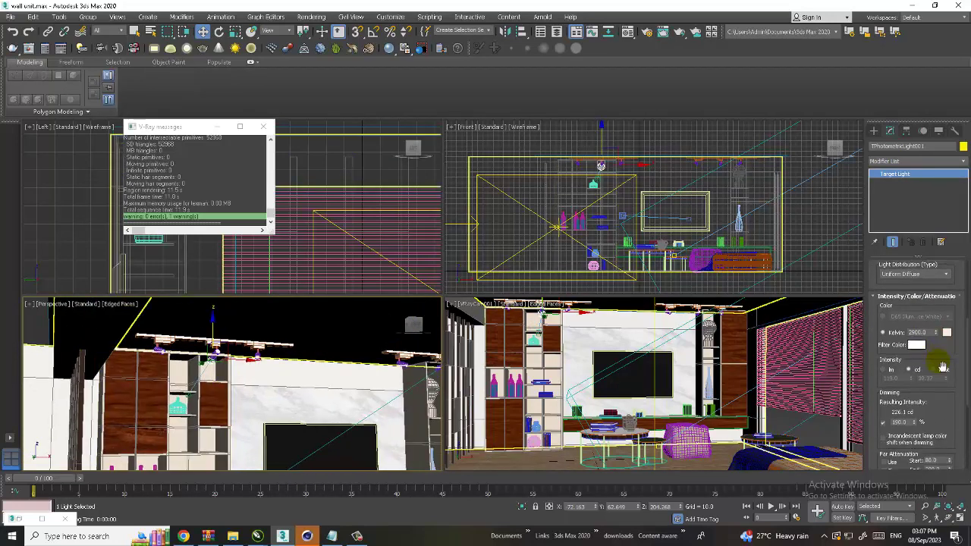
{"action": "left_click_drag", "start_coordinate": [916, 421], "coordinate": [918, 424]}
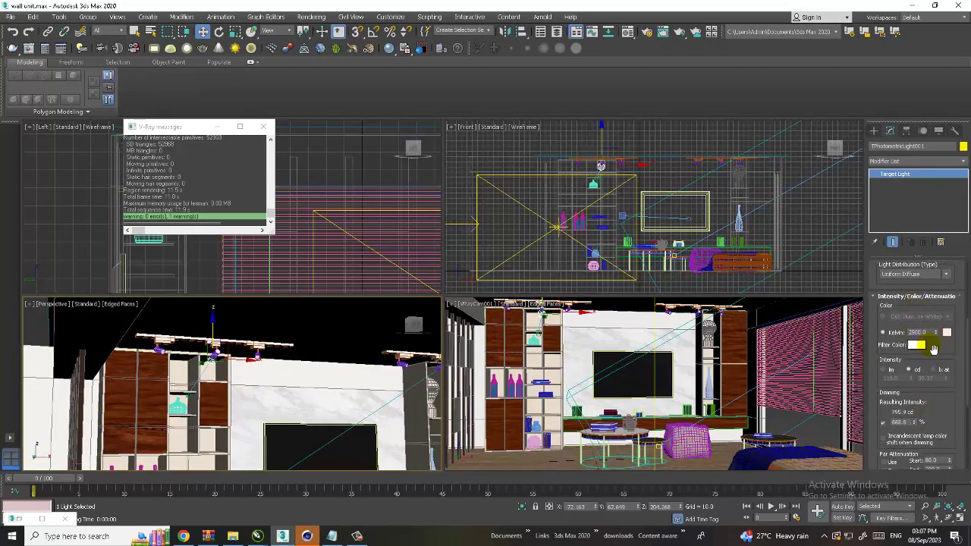
{"action": "left_click", "coordinate": [635, 391]}
{"action": "key", "text": "alt+w"}
{"action": "key", "text": "shift+q"}
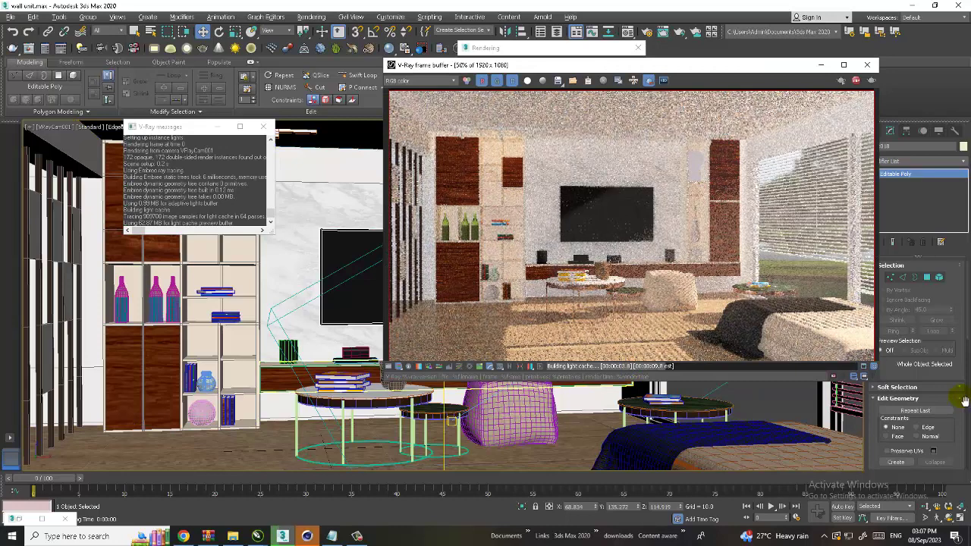
Raise the spot to about 1400 cd and re-render a region around the upper wall unit
{"action": "left_click_drag", "start_coordinate": [658, 74], "coordinate": [457, 93]}
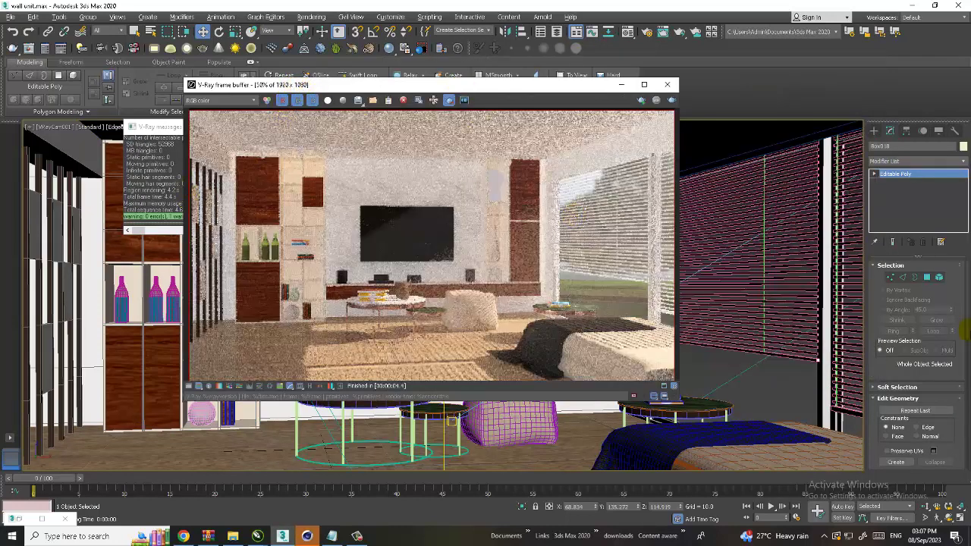
{"action": "left_click_drag", "start_coordinate": [480, 92], "coordinate": [552, 376]}
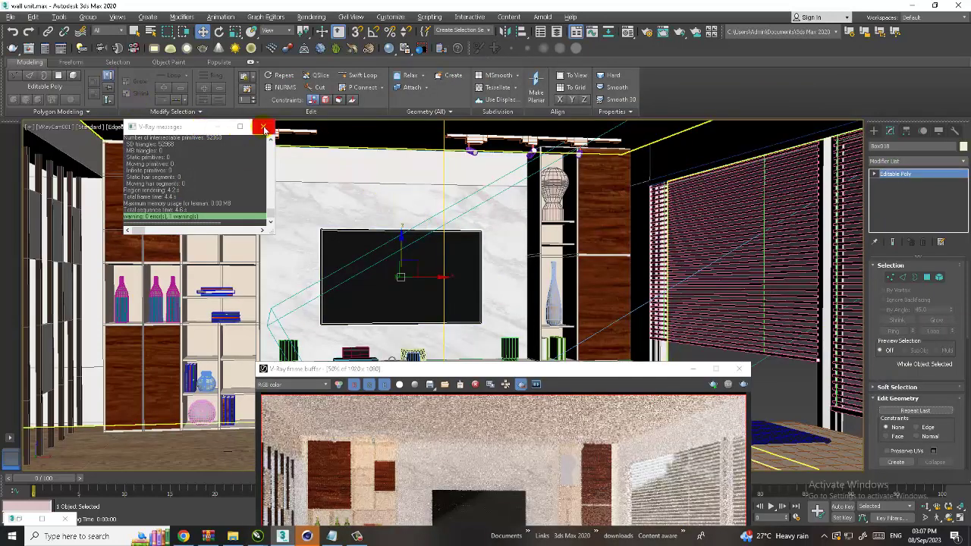
{"action": "left_click", "coordinate": [264, 127]}
{"action": "left_click", "coordinate": [218, 150]}
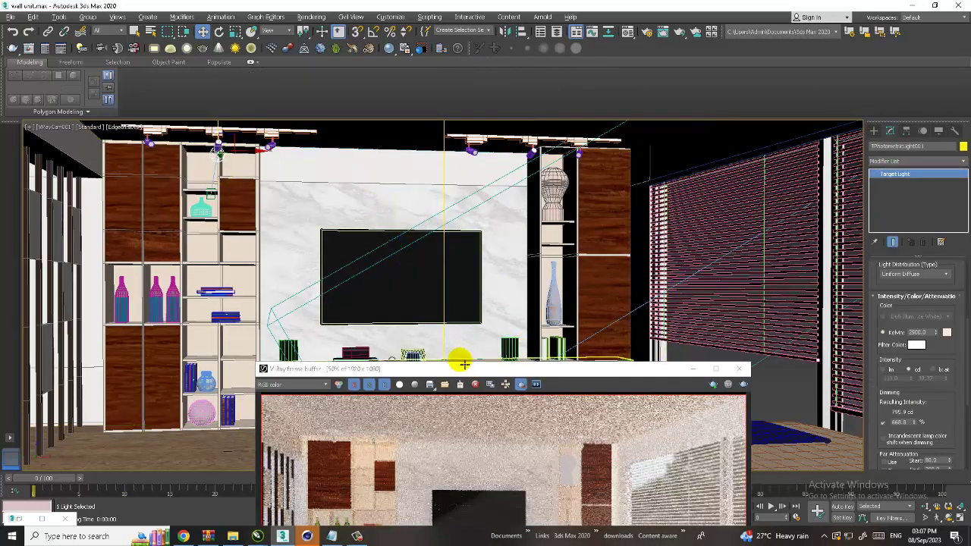
{"action": "left_click_drag", "start_coordinate": [465, 364], "coordinate": [392, 126]}
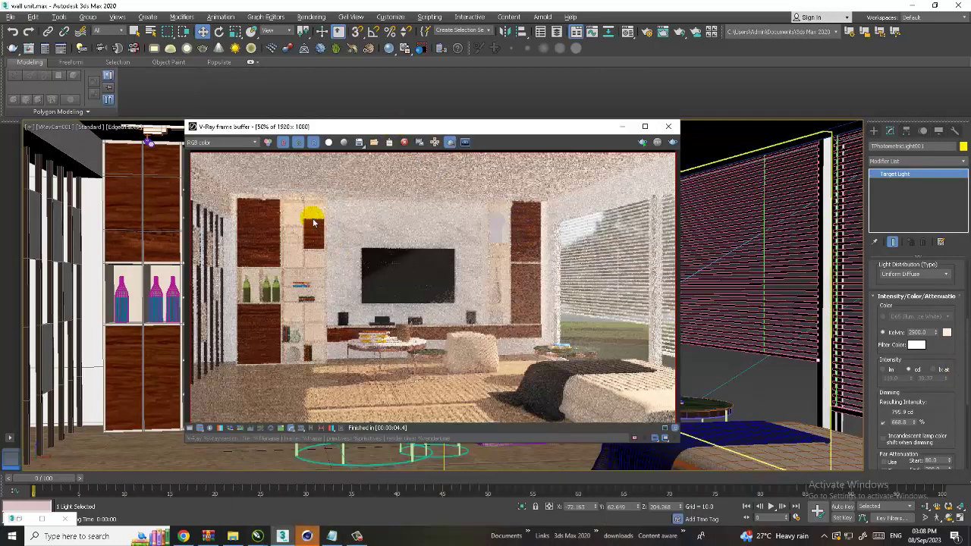
{"action": "left_click_drag", "start_coordinate": [252, 176], "coordinate": [423, 307]}
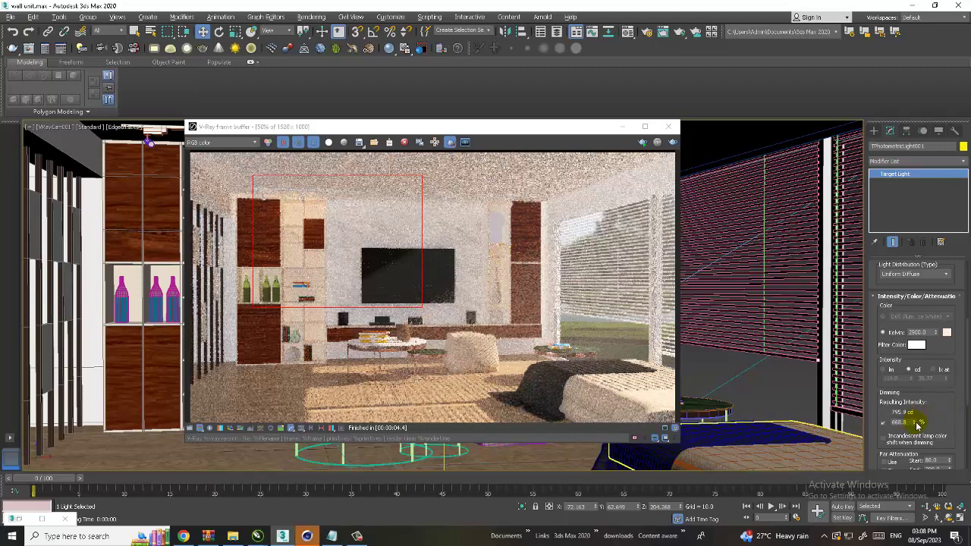
{"action": "left_click_drag", "start_coordinate": [917, 422], "coordinate": [912, 375]}
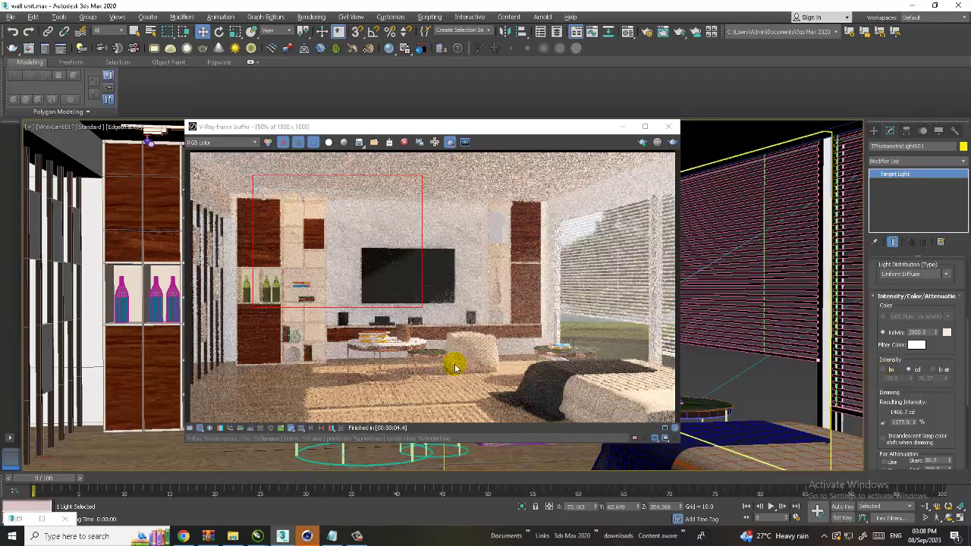
{"action": "left_click", "coordinate": [672, 143]}
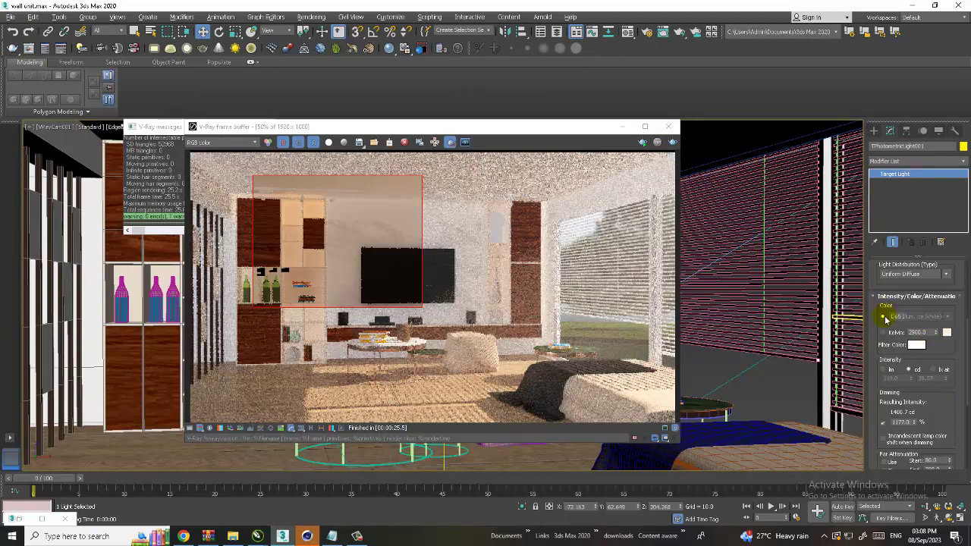
Switch the spotlight colour to the Fluorescent (Cool White) preset and re-render the region
{"action": "left_click", "coordinate": [883, 316]}
{"action": "left_click", "coordinate": [946, 316]}
{"action": "left_click", "coordinate": [939, 365]}
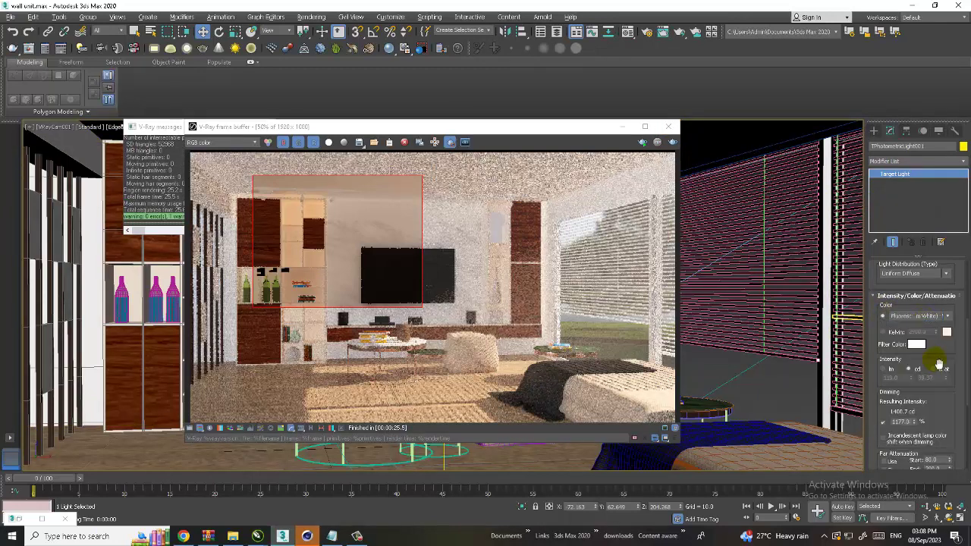
{"action": "left_click", "coordinate": [672, 142]}
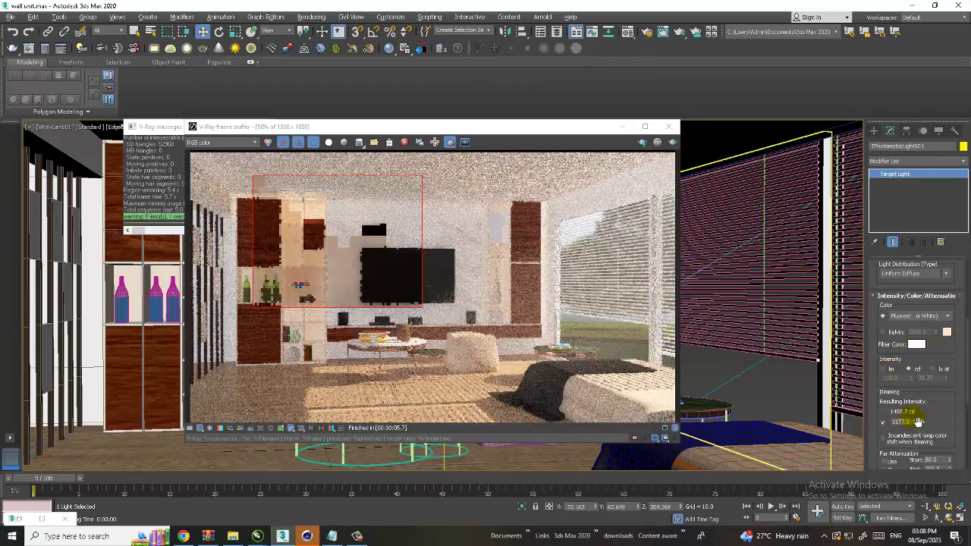
Lower the spot's Dimming to about 1257% (≈1499 cd) across several region re-renders, then close the render
{"action": "left_click_drag", "start_coordinate": [917, 421], "coordinate": [916, 440]}
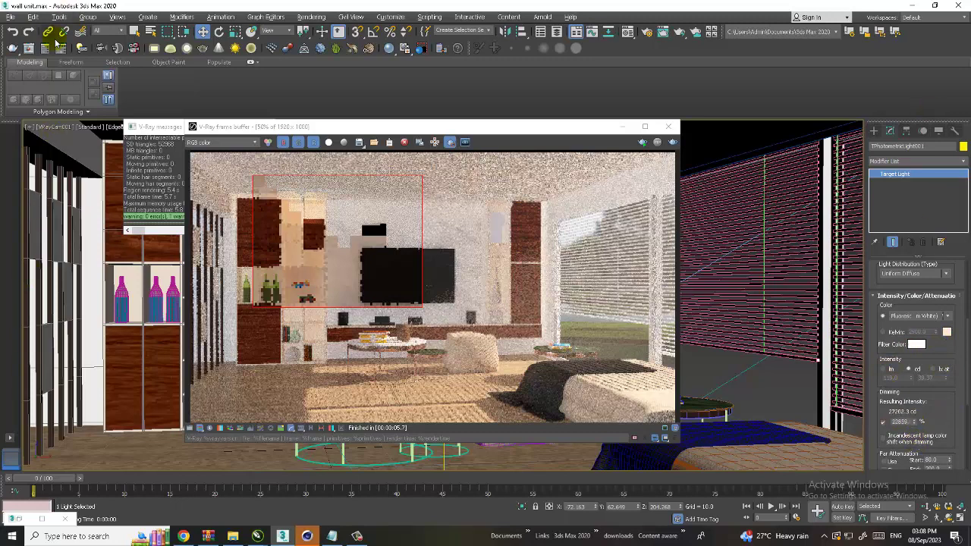
{"action": "left_click", "coordinate": [672, 143]}
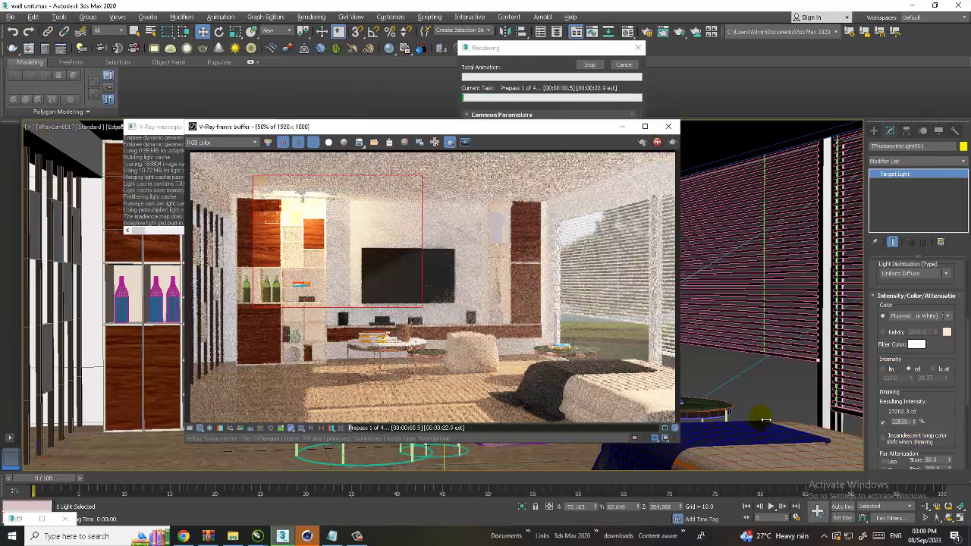
{"action": "left_click", "coordinate": [933, 414]}
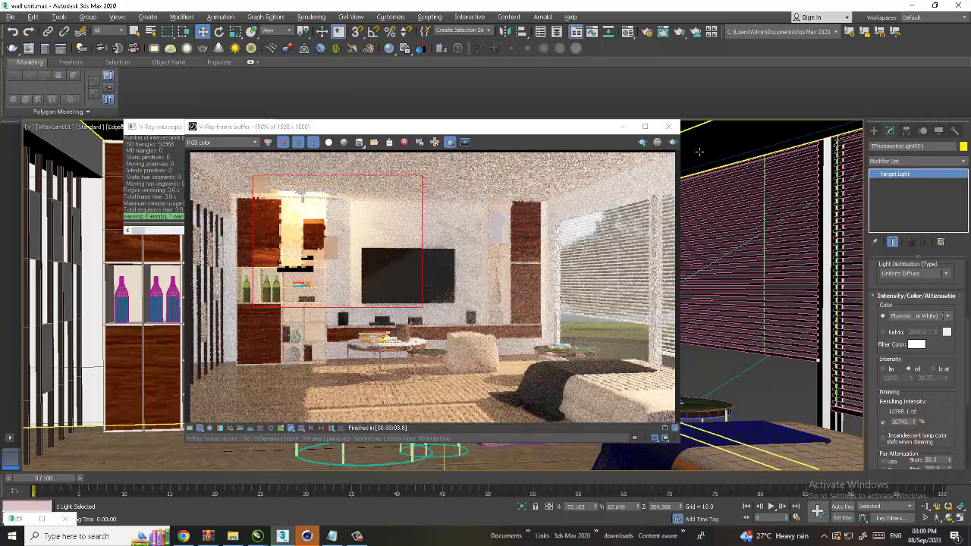
{"action": "left_click", "coordinate": [672, 142]}
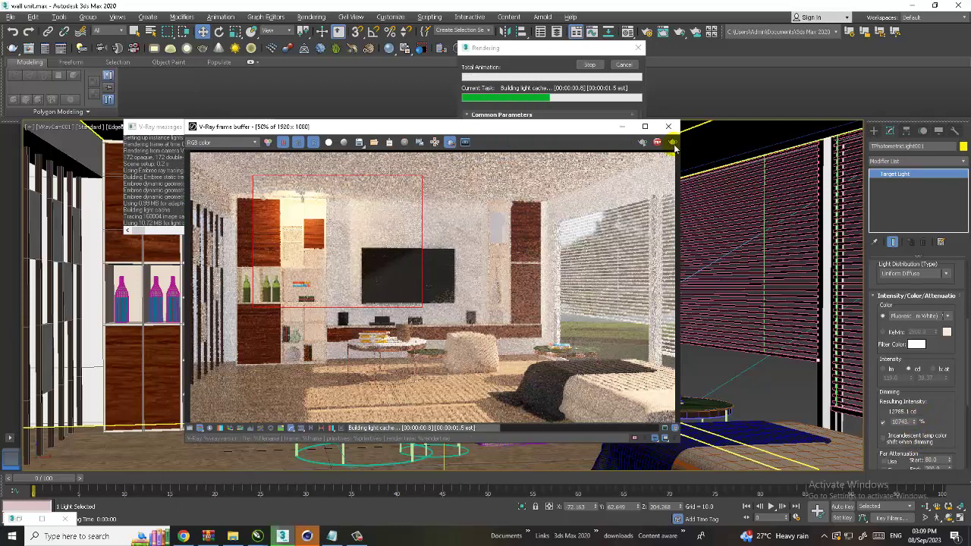
{"action": "left_click_drag", "start_coordinate": [914, 421], "coordinate": [916, 439]}
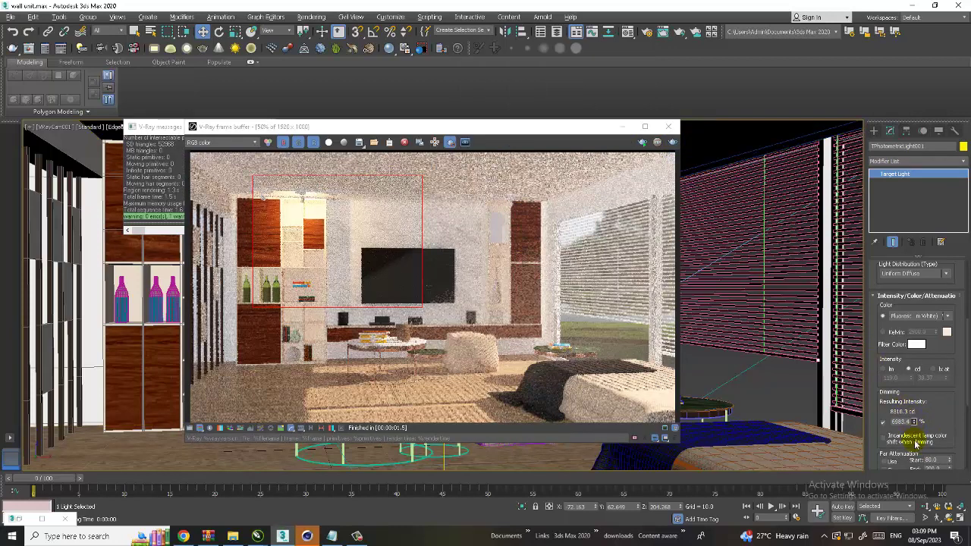
{"action": "left_click", "coordinate": [672, 143]}
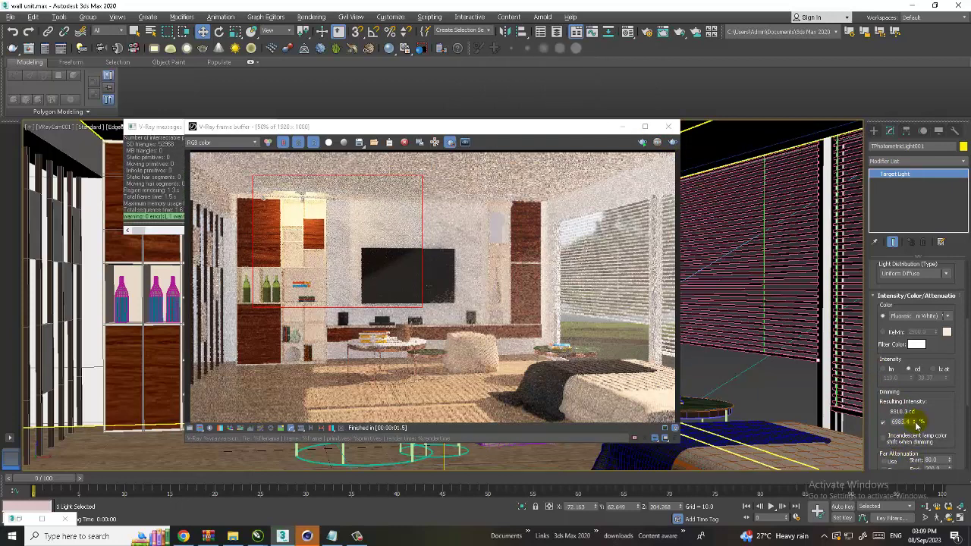
{"action": "left_click_drag", "start_coordinate": [916, 425], "coordinate": [921, 453]}
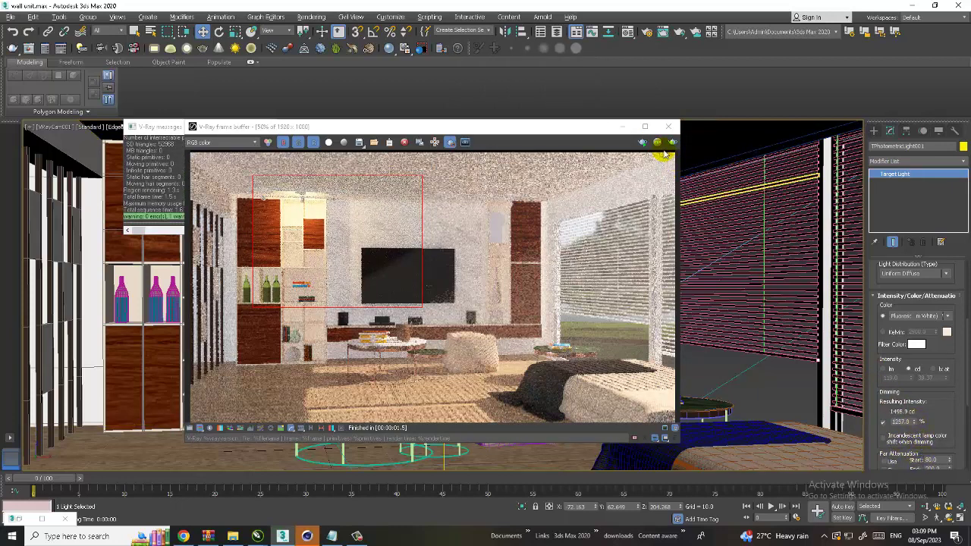
{"action": "left_click", "coordinate": [672, 143]}
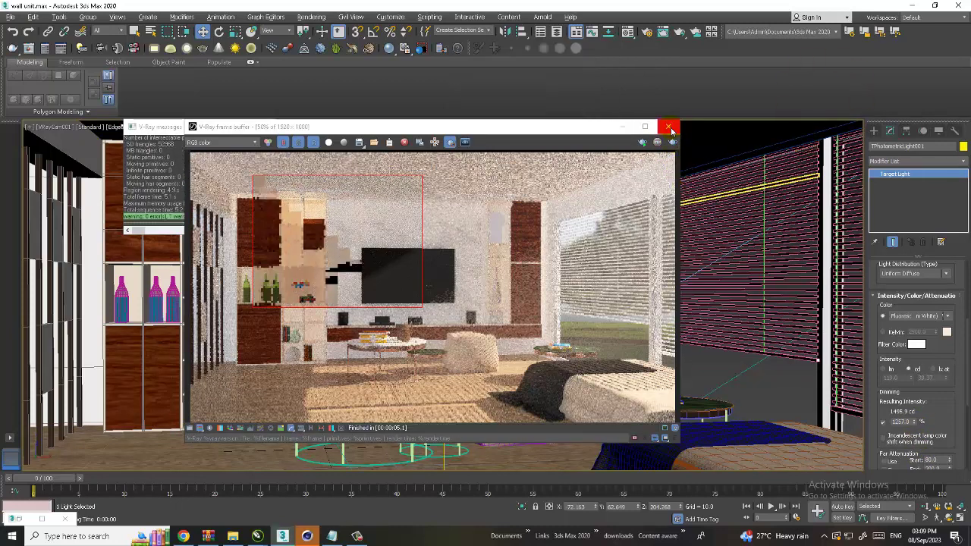
{"action": "left_click", "coordinate": [667, 127]}
Close the V-Ray messages window and maximize the Perspective viewport with Alt+W
{"action": "left_click", "coordinate": [270, 130]}
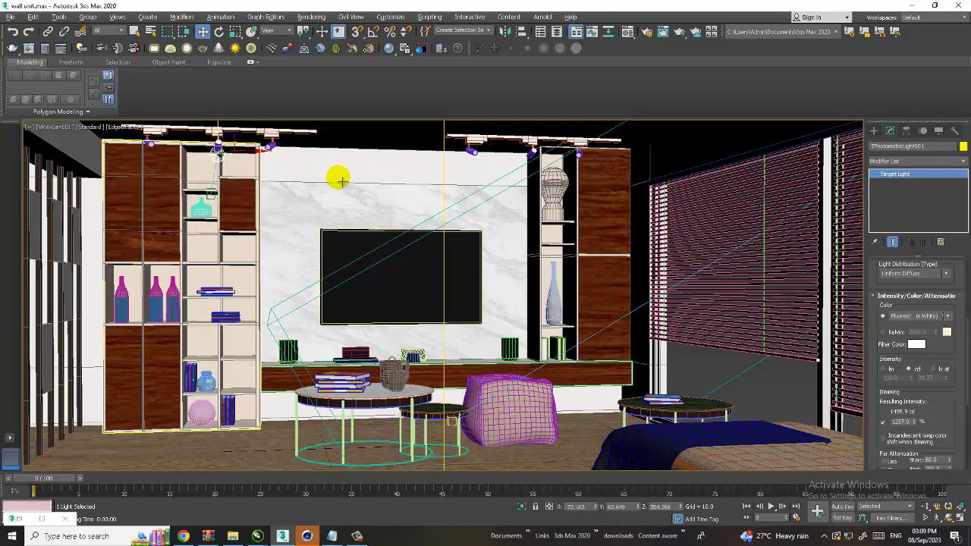
{"action": "left_click", "coordinate": [336, 174]}
{"action": "key", "text": "alt+w"}
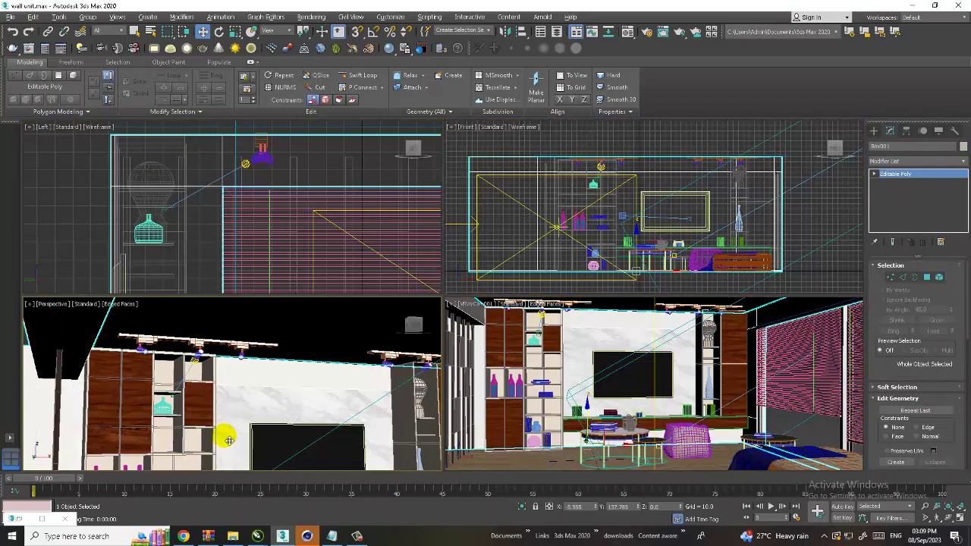
{"action": "key", "text": "alt+w"}
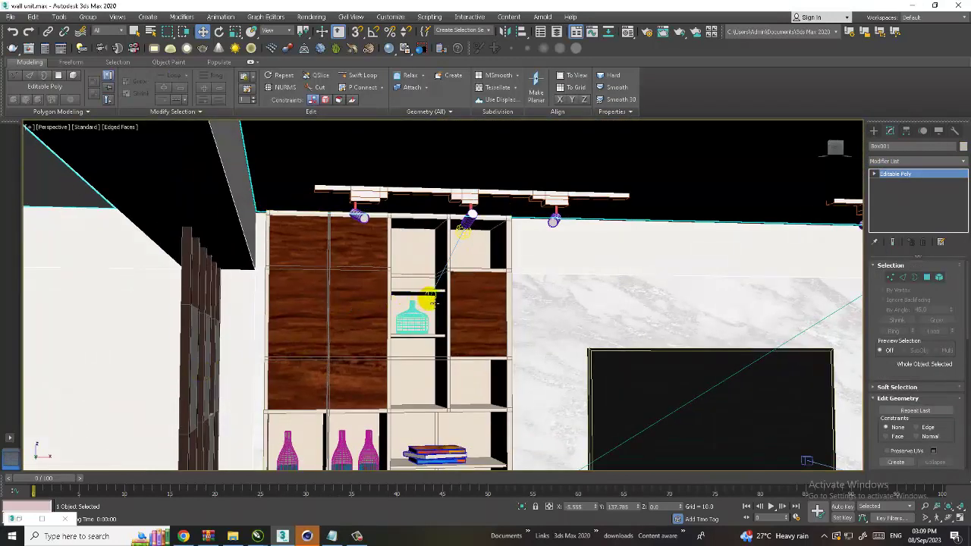
Select the shelf spotlight's target light and shift it slightly left along X
{"action": "left_click", "coordinate": [430, 299]}
{"action": "middle_click_drag", "start_coordinate": [430, 299], "coordinate": [461, 245], "text": "alt"}
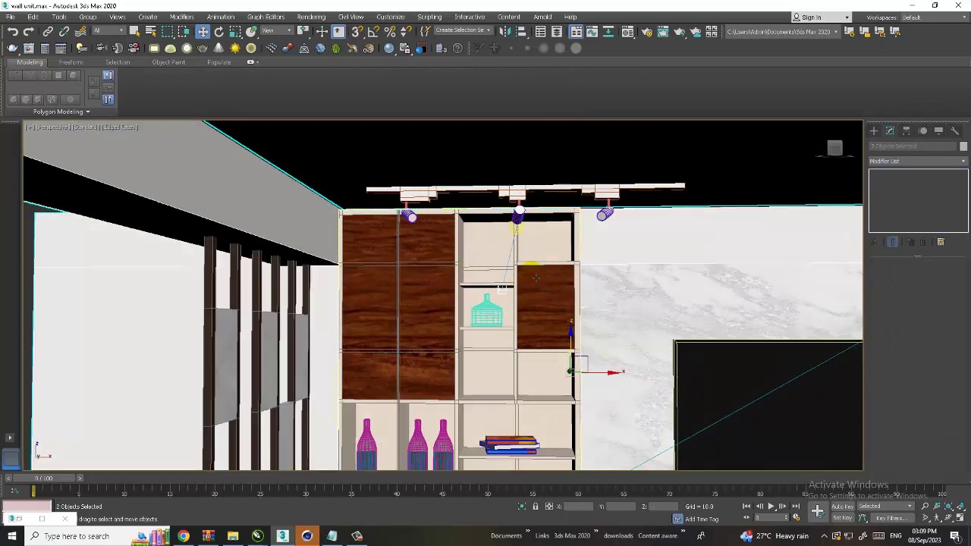
{"action": "left_click", "coordinate": [521, 232]}
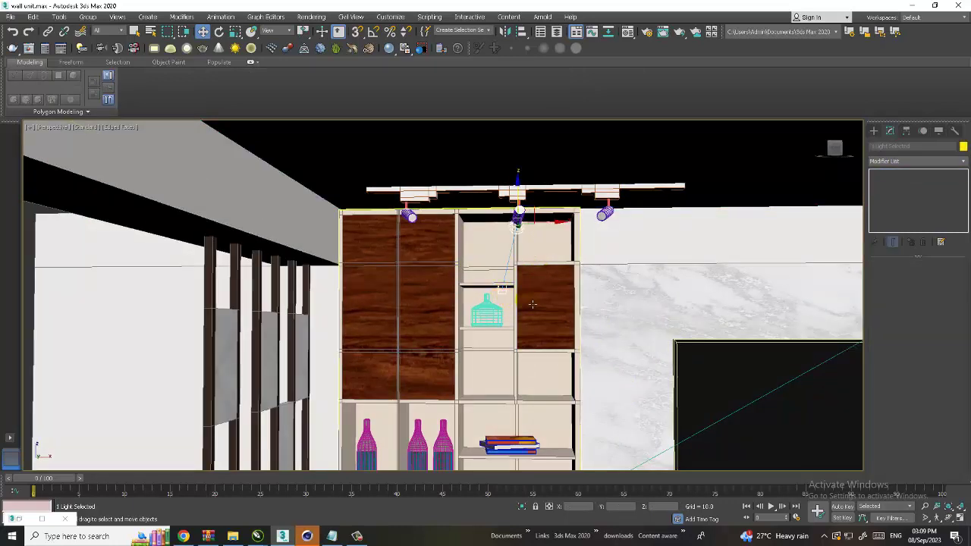
{"action": "middle_click_drag", "start_coordinate": [503, 294], "coordinate": [491, 294], "text": "alt"}
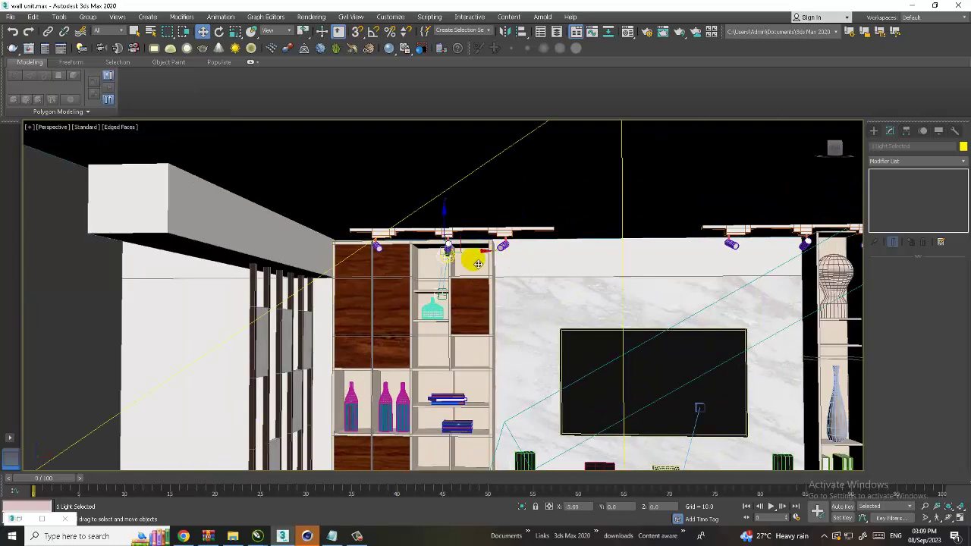
{"action": "left_click_drag", "start_coordinate": [470, 254], "coordinate": [430, 274]}
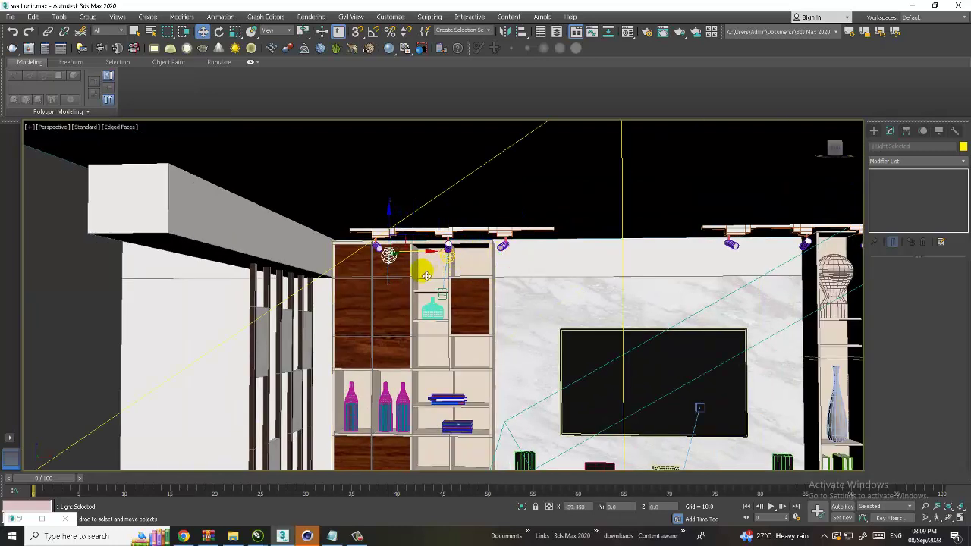
Shift-drag an independent Copy of the light over to the spotlight fixture beside the right shelf
{"action": "left_click_drag", "start_coordinate": [426, 274], "coordinate": [830, 286], "text": "shift"}
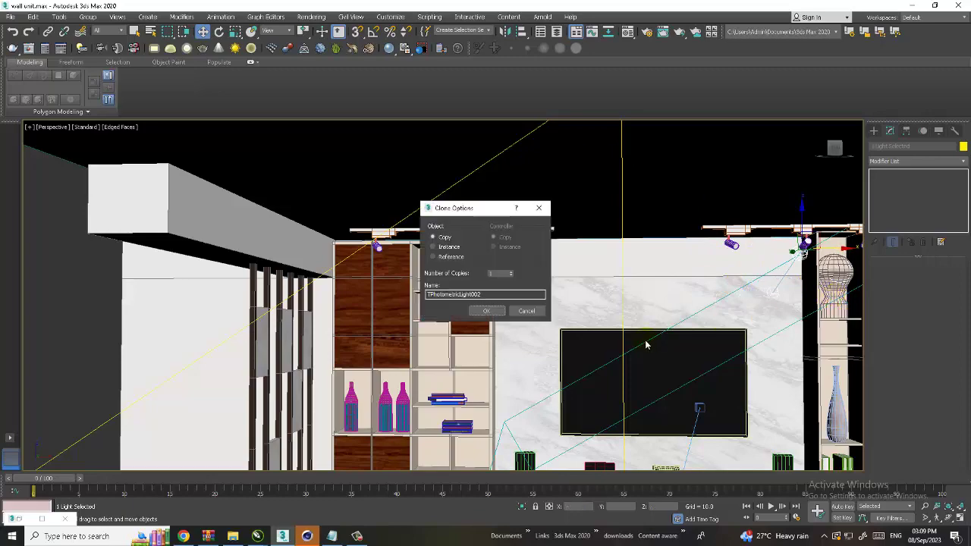
{"action": "left_click", "coordinate": [490, 313]}
{"action": "scroll", "coordinate": [687, 325], "scroll_direction": "up", "scroll_amount": 5}
{"action": "scroll", "coordinate": [612, 229], "scroll_direction": "up", "scroll_amount": 3}
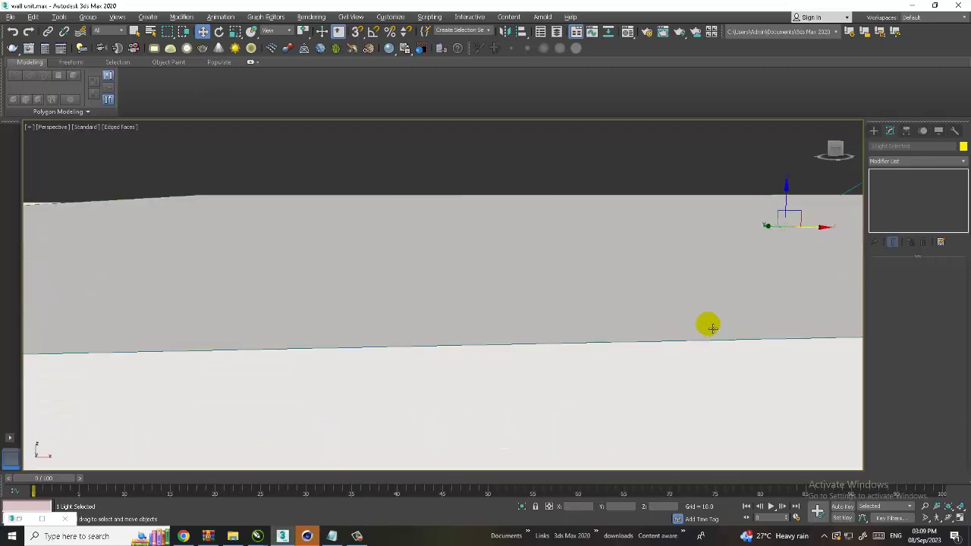
{"action": "scroll", "coordinate": [706, 325], "scroll_direction": "up", "scroll_amount": 3}
{"action": "mouse_move", "coordinate": [706, 309]}
{"action": "middle_mouse_down", "text": "alt"}
{"action": "mouse_move", "coordinate": [600, 276]}
{"action": "mouse_move", "coordinate": [516, 134]}
{"action": "mouse_move", "coordinate": [543, 215]}
{"action": "mouse_move", "coordinate": [528, 210]}
{"action": "middle_mouse_up", "text": "alt"}
Zoom and orbit to check TPhotometricLight002 at the fixture, then restore the four-viewport layout
{"action": "scroll", "coordinate": [534, 136], "scroll_direction": "up", "scroll_amount": 1}
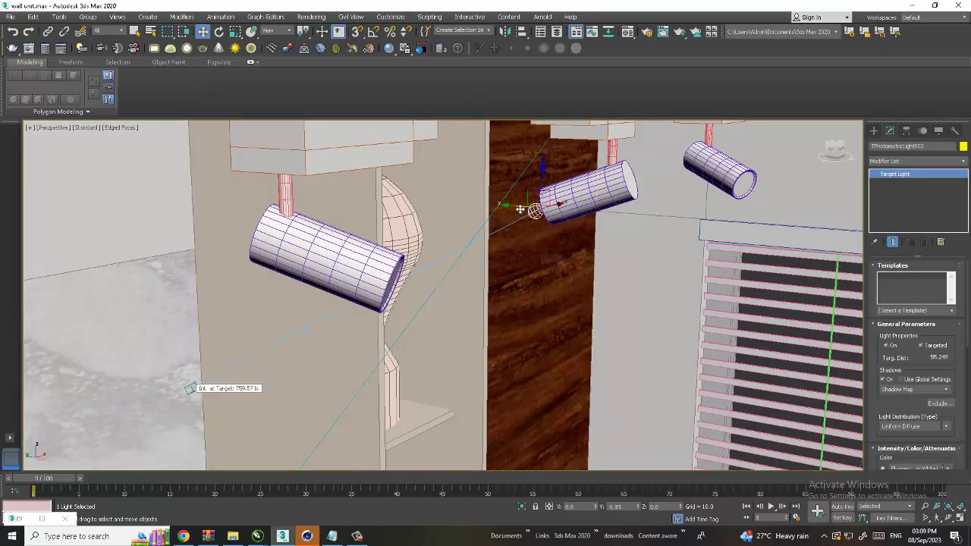
{"action": "scroll", "coordinate": [531, 215], "scroll_direction": "up", "scroll_amount": 3}
{"action": "scroll", "coordinate": [658, 283], "scroll_direction": "down", "scroll_amount": 5}
{"action": "scroll", "coordinate": [579, 206], "scroll_direction": "up", "scroll_amount": 2}
{"action": "scroll", "coordinate": [579, 206], "scroll_direction": "up", "scroll_amount": 2}
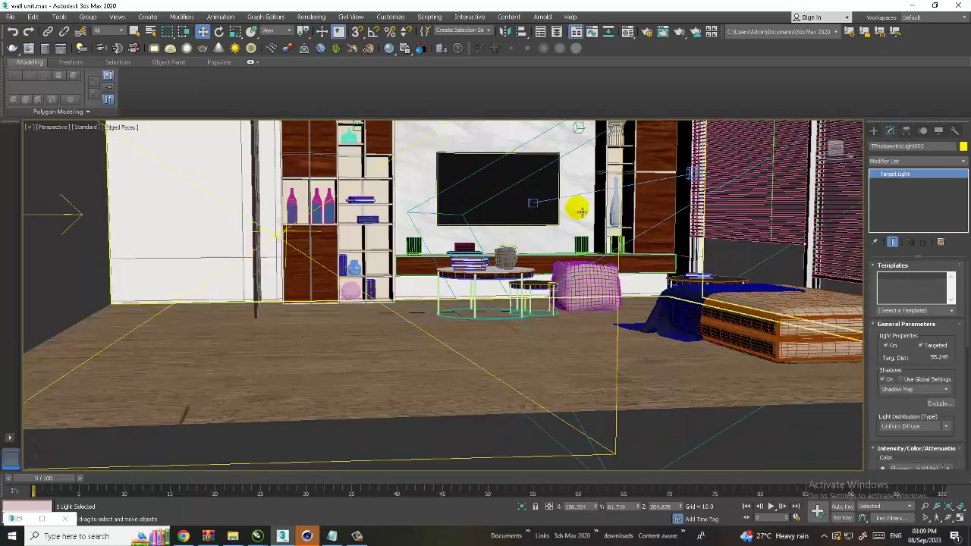
{"action": "mouse_move", "coordinate": [579, 205]}
{"action": "middle_mouse_down"}
{"action": "mouse_move", "coordinate": [579, 296]}
{"action": "mouse_move", "coordinate": [550, 293]}
{"action": "middle_mouse_up"}
{"action": "scroll", "coordinate": [538, 281], "scroll_direction": "up", "scroll_amount": 2}
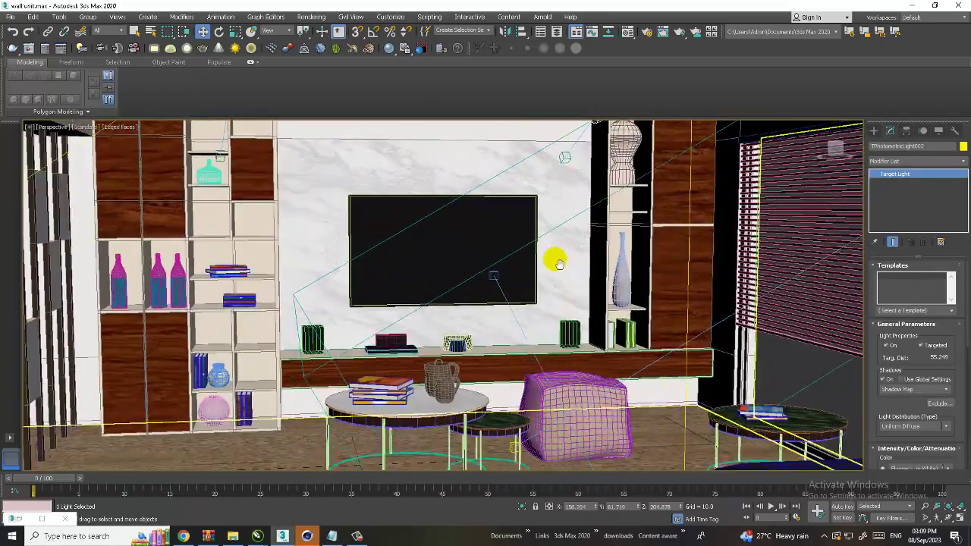
{"action": "scroll", "coordinate": [555, 260], "scroll_direction": "up", "scroll_amount": 1}
{"action": "key", "text": "alt+w"}
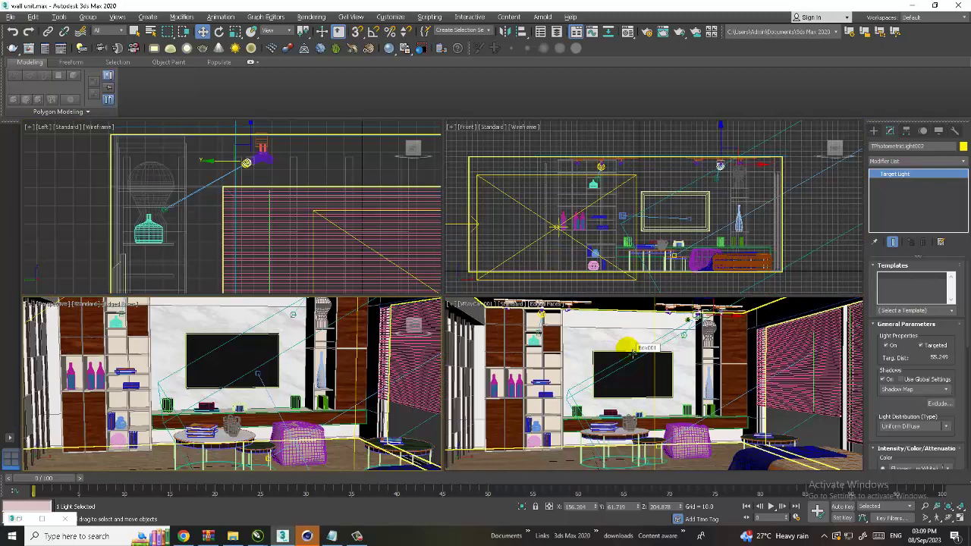
Render the maximized VRayCam view with a larger region over the room (26.2 s), then close the frame buffer
{"action": "left_click", "coordinate": [632, 353]}
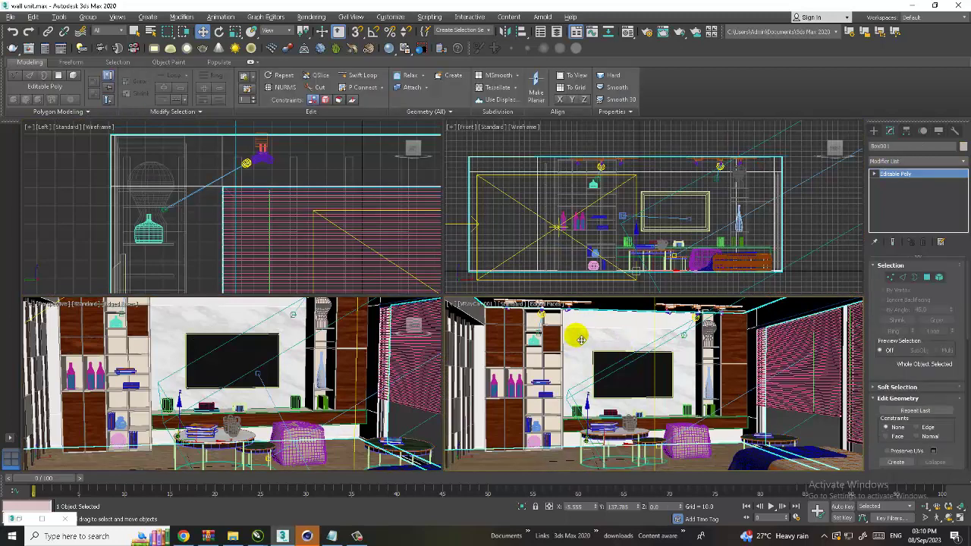
{"action": "key", "text": "alt+w"}
{"action": "key", "text": "shift+q"}
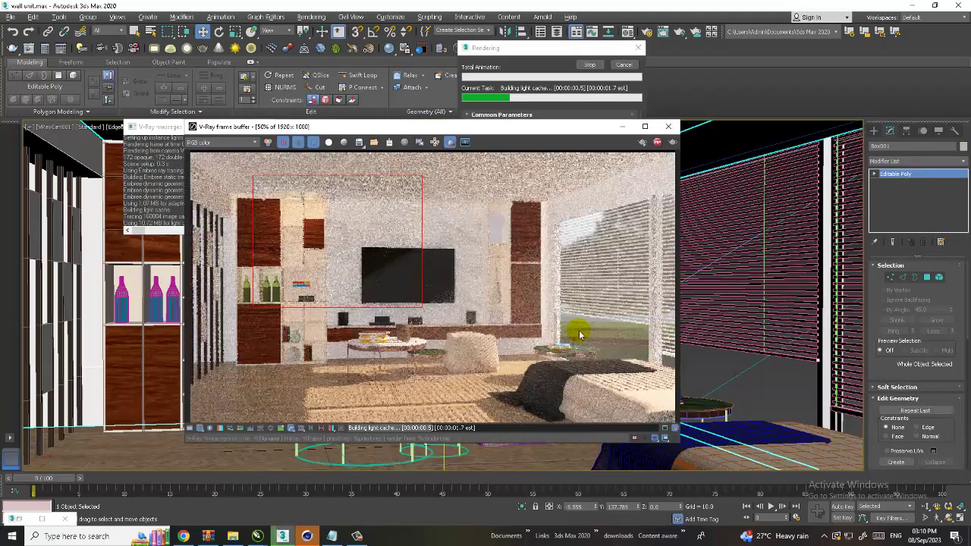
{"action": "left_click_drag", "start_coordinate": [213, 158], "coordinate": [651, 351]}
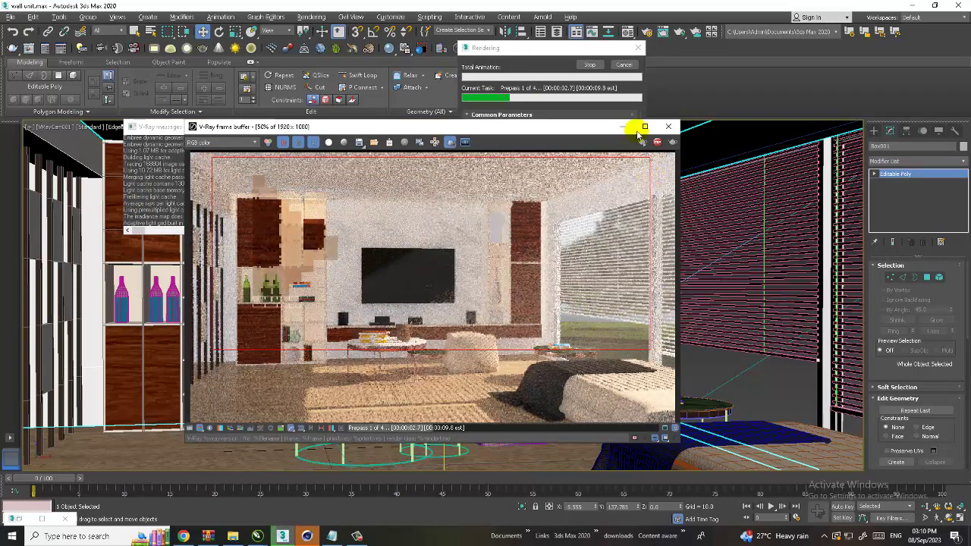
{"action": "left_click", "coordinate": [672, 144]}
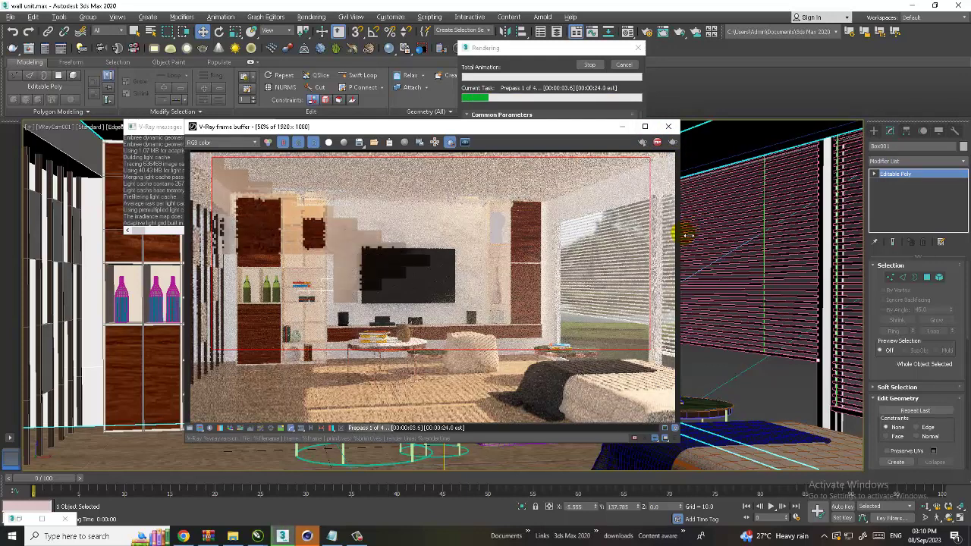
{"action": "left_click", "coordinate": [358, 536]}
{"action": "left_click", "coordinate": [360, 537]}
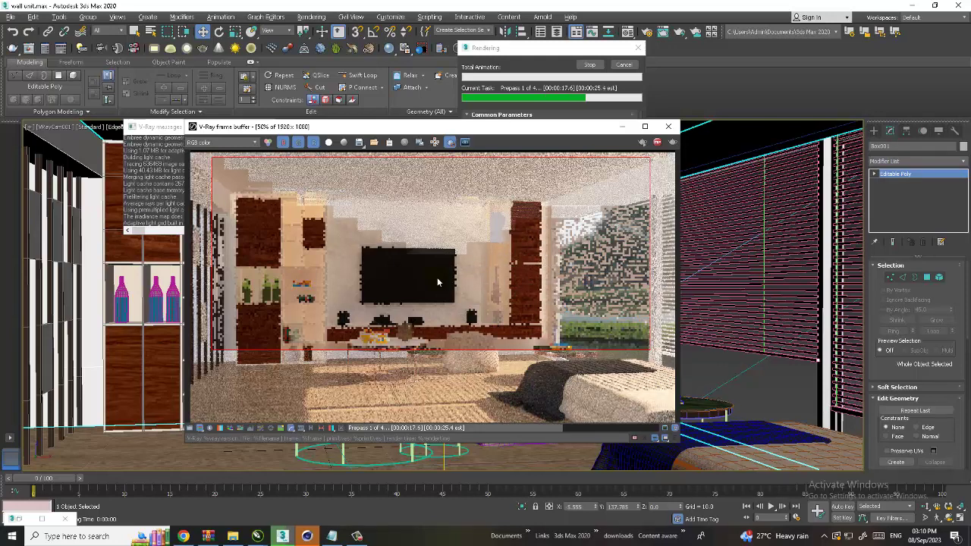
{"action": "left_click", "coordinate": [667, 129]}
In the Perspective view, navigate to the ceiling spots and select the left spotlight cylinder Cylinder019
{"action": "key", "text": "p"}
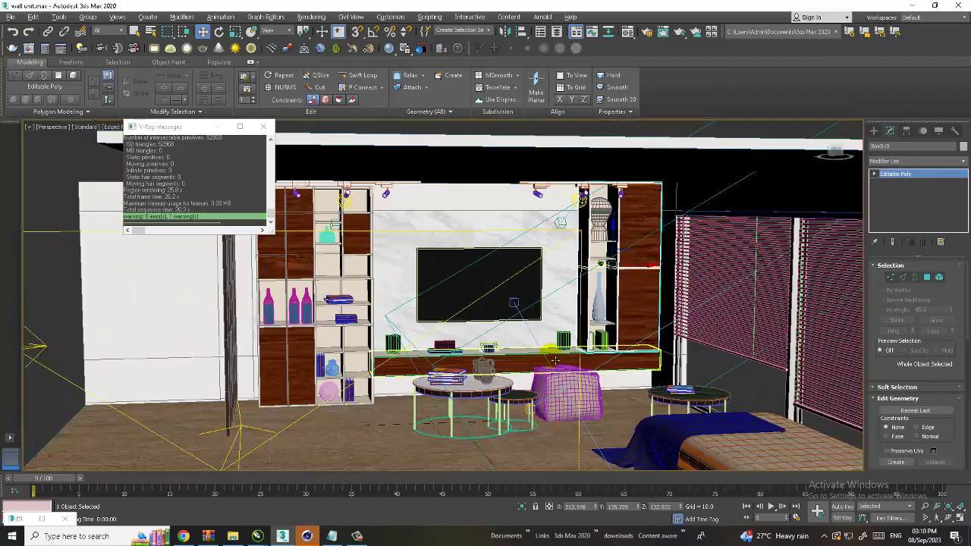
{"action": "scroll", "coordinate": [555, 360], "scroll_direction": "down", "scroll_amount": 5}
{"action": "mouse_move", "coordinate": [555, 360]}
{"action": "middle_mouse_down", "text": "alt"}
{"action": "mouse_move", "coordinate": [467, 300]}
{"action": "mouse_move", "coordinate": [552, 315]}
{"action": "mouse_move", "coordinate": [527, 373]}
{"action": "middle_mouse_up", "text": "alt"}
{"action": "scroll", "coordinate": [493, 318], "scroll_direction": "up", "scroll_amount": 10}
{"action": "scroll", "coordinate": [531, 311], "scroll_direction": "up", "scroll_amount": 3}
{"action": "scroll", "coordinate": [526, 372], "scroll_direction": "down", "scroll_amount": 5}
{"action": "scroll", "coordinate": [589, 232], "scroll_direction": "up", "scroll_amount": 5}
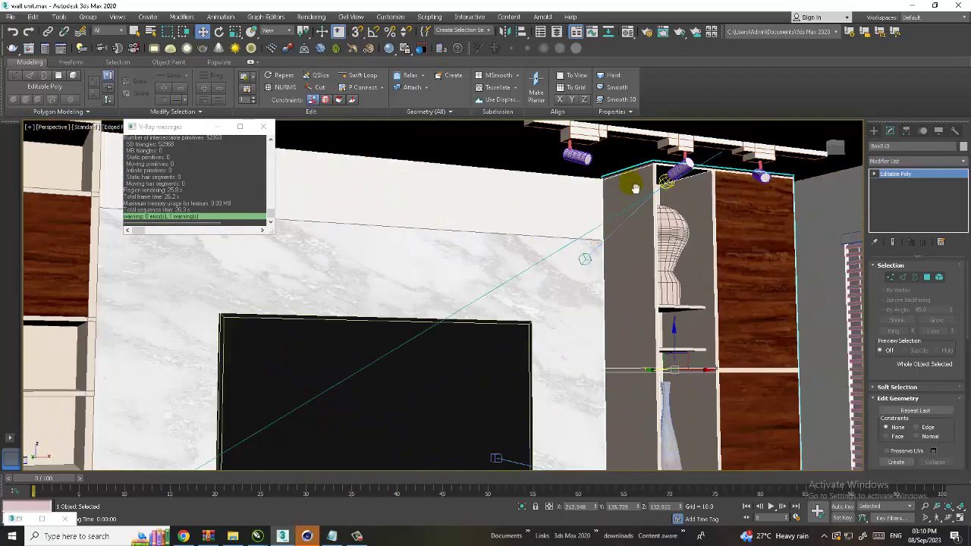
{"action": "middle_click_drag", "start_coordinate": [635, 187], "coordinate": [520, 271]}
{"action": "scroll", "coordinate": [520, 271], "scroll_direction": "up", "scroll_amount": 5}
{"action": "left_click", "coordinate": [503, 271]}
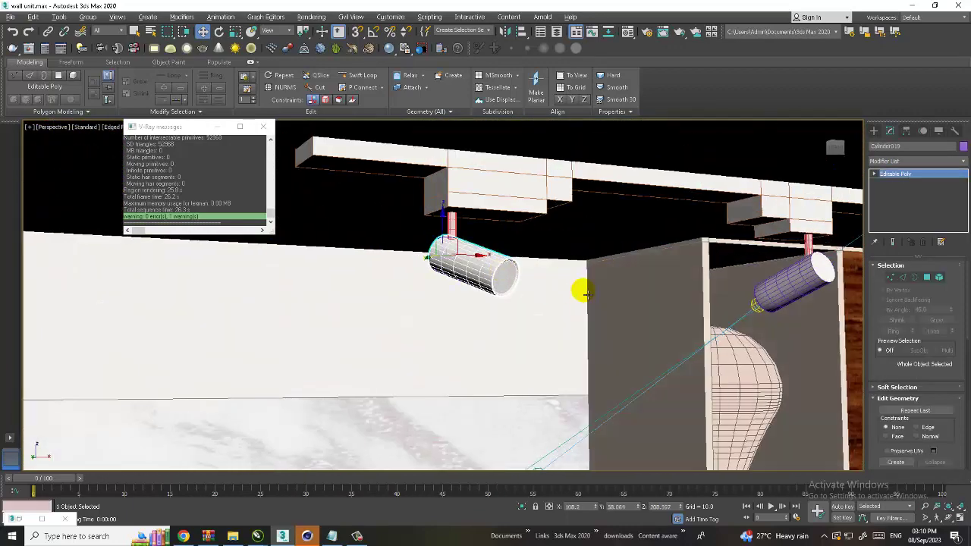
{"action": "middle_click_drag", "start_coordinate": [581, 292], "coordinate": [580, 293], "text": "alt"}
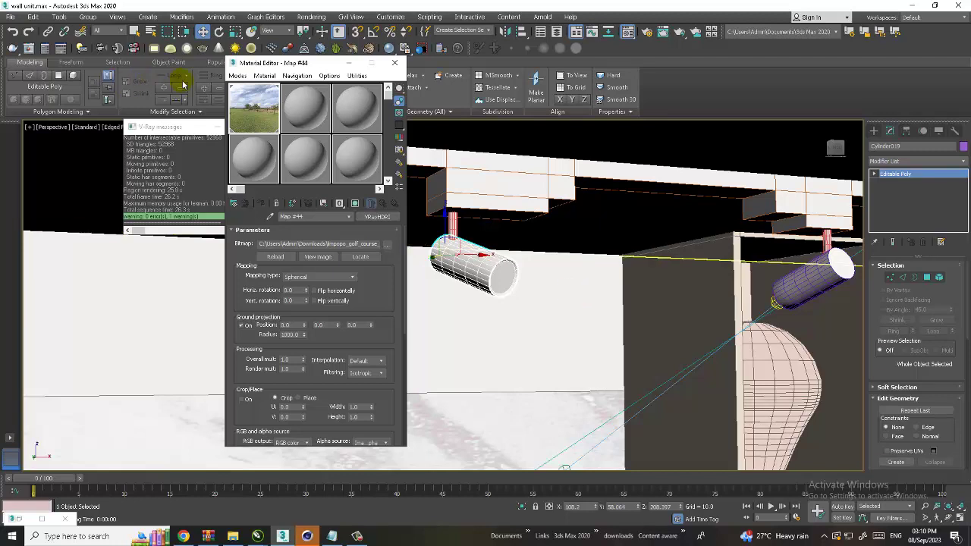
Close the compact material editor and bring up the Slate Material Editor instead
{"action": "left_click", "coordinate": [237, 76]}
{"action": "left_click", "coordinate": [256, 106]}
{"action": "key", "text": "m"}
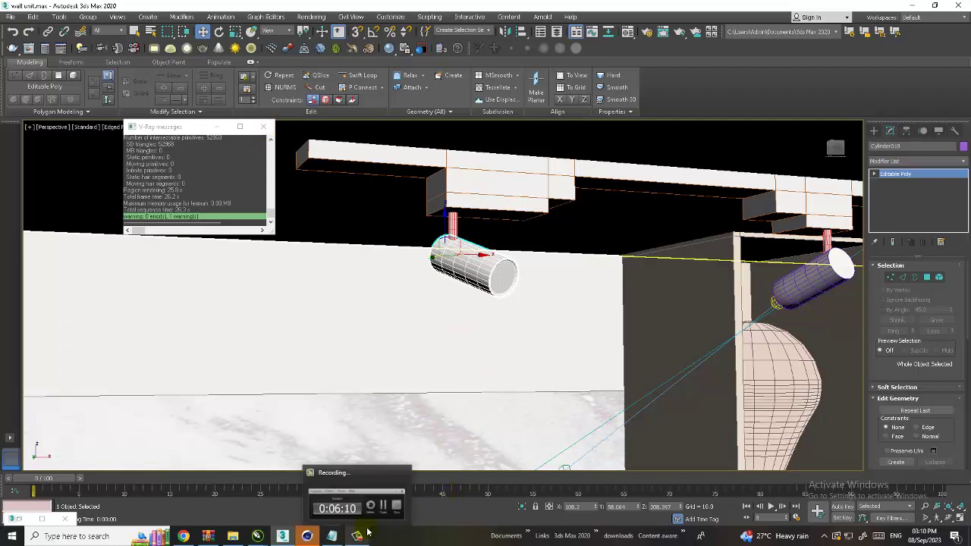
{"action": "key", "text": "m"}
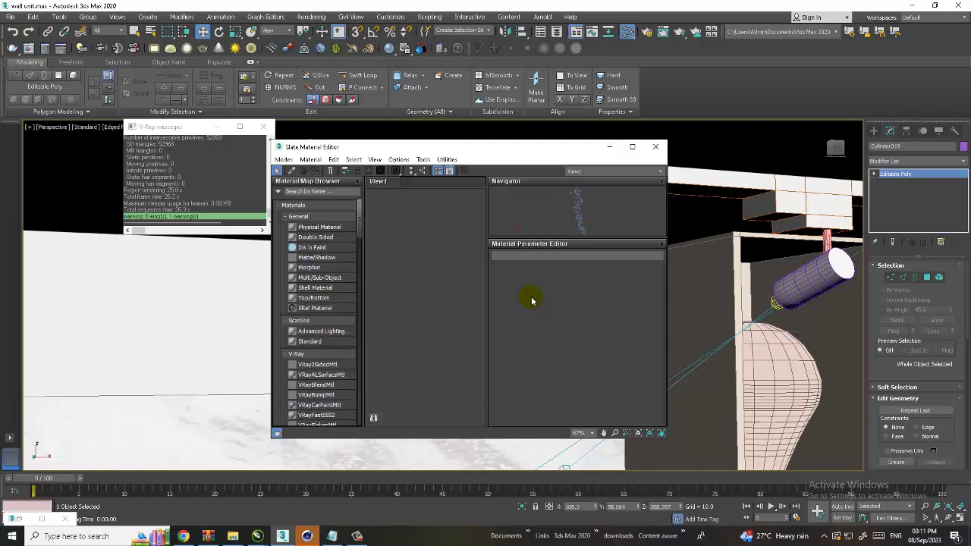
Maximize the Slate Material Editor and pan and zoom View1 to review the VRayMtl nodes and bitmaps
{"action": "left_click", "coordinate": [631, 146]}
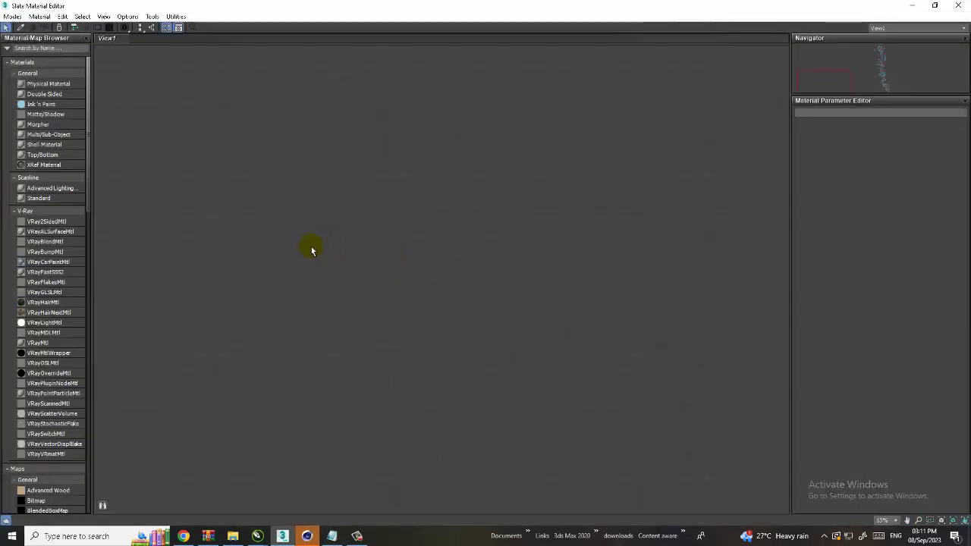
{"action": "scroll", "coordinate": [305, 238], "scroll_direction": "up", "scroll_amount": 3}
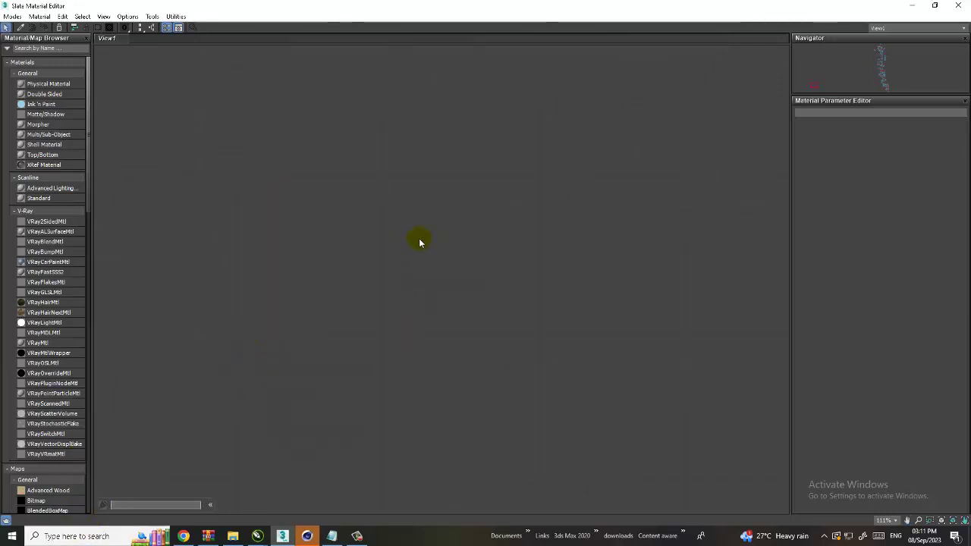
{"action": "left_click", "coordinate": [888, 72]}
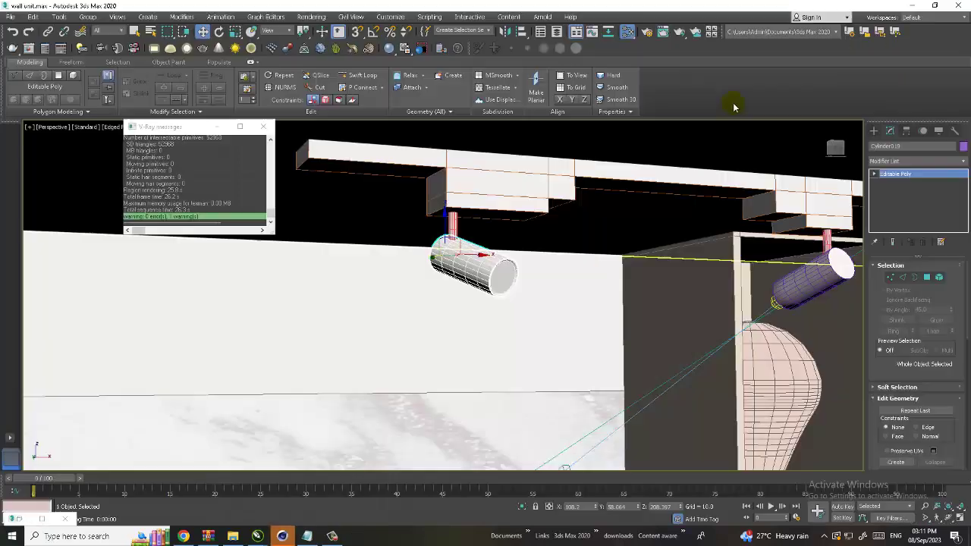
{"action": "middle_click_drag", "start_coordinate": [461, 210], "coordinate": [425, 199]}
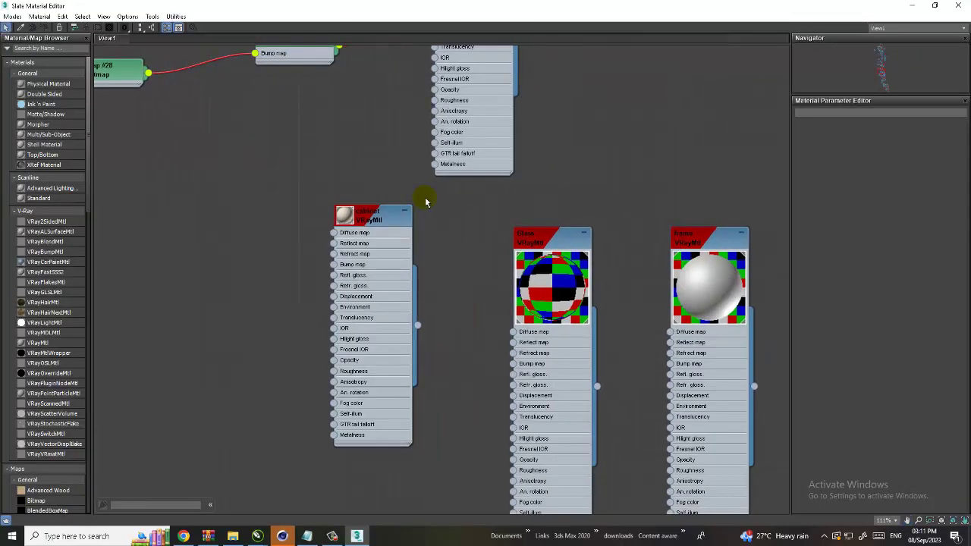
{"action": "scroll", "coordinate": [611, 283], "scroll_direction": "down", "scroll_amount": 1}
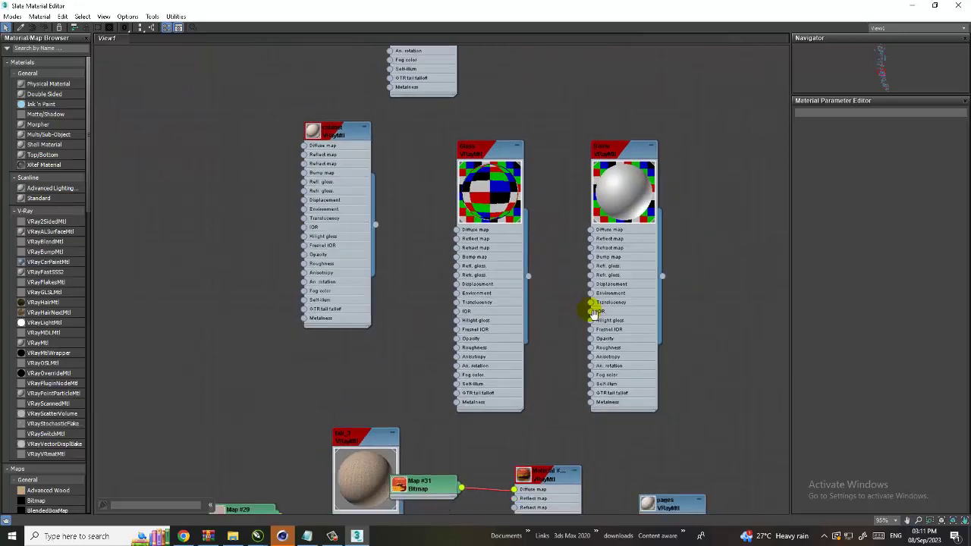
{"action": "mouse_move", "coordinate": [584, 310]}
{"action": "middle_mouse_down"}
{"action": "mouse_move", "coordinate": [520, 270]}
{"action": "mouse_move", "coordinate": [559, 342]}
{"action": "mouse_move", "coordinate": [553, 151]}
{"action": "mouse_move", "coordinate": [515, 384]}
{"action": "mouse_move", "coordinate": [533, 240]}
{"action": "middle_mouse_up"}
{"action": "scroll", "coordinate": [559, 342], "scroll_direction": "down", "scroll_amount": 2}
{"action": "scroll", "coordinate": [550, 339], "scroll_direction": "down", "scroll_amount": 1}
{"action": "scroll", "coordinate": [553, 152], "scroll_direction": "down", "scroll_amount": 1}
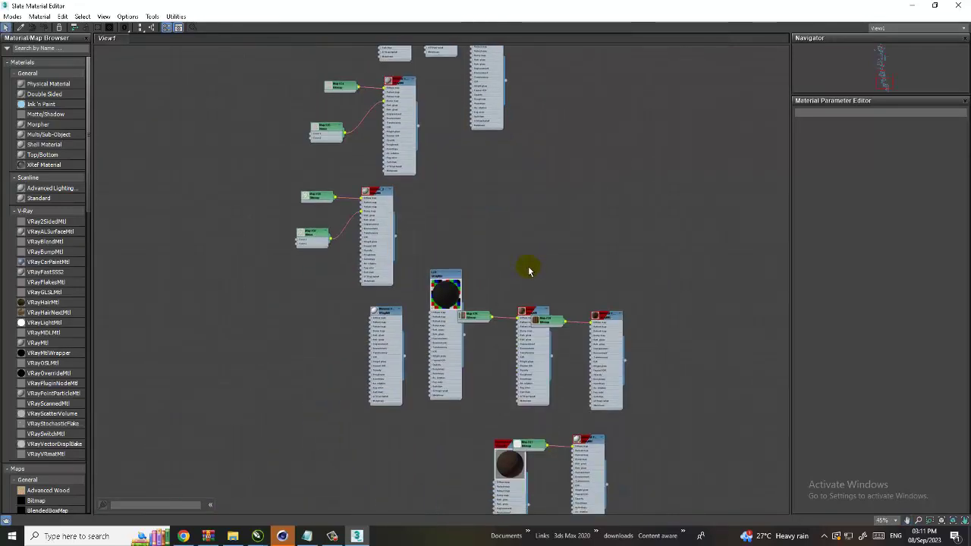
{"action": "middle_click_drag", "start_coordinate": [526, 331], "coordinate": [526, 247]}
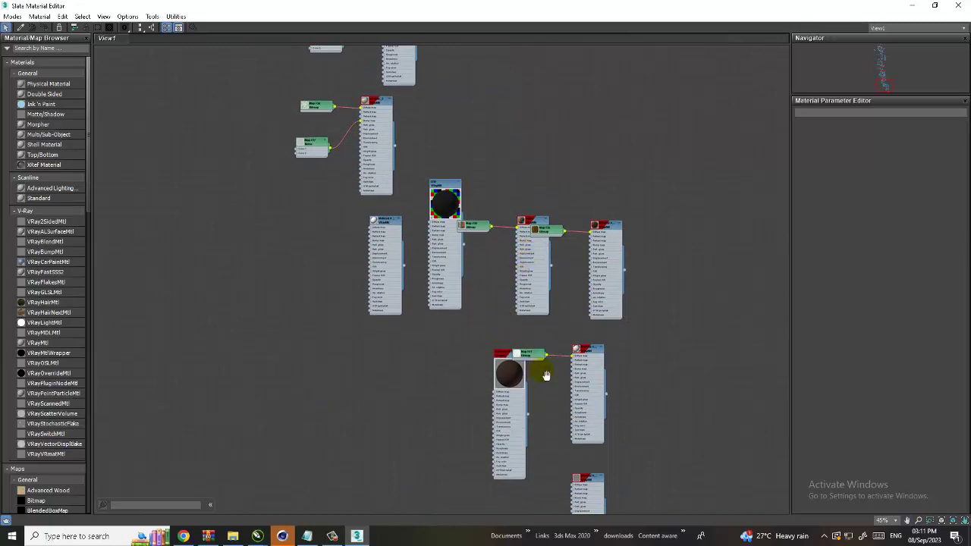
{"action": "middle_click_drag", "start_coordinate": [546, 374], "coordinate": [537, 222]}
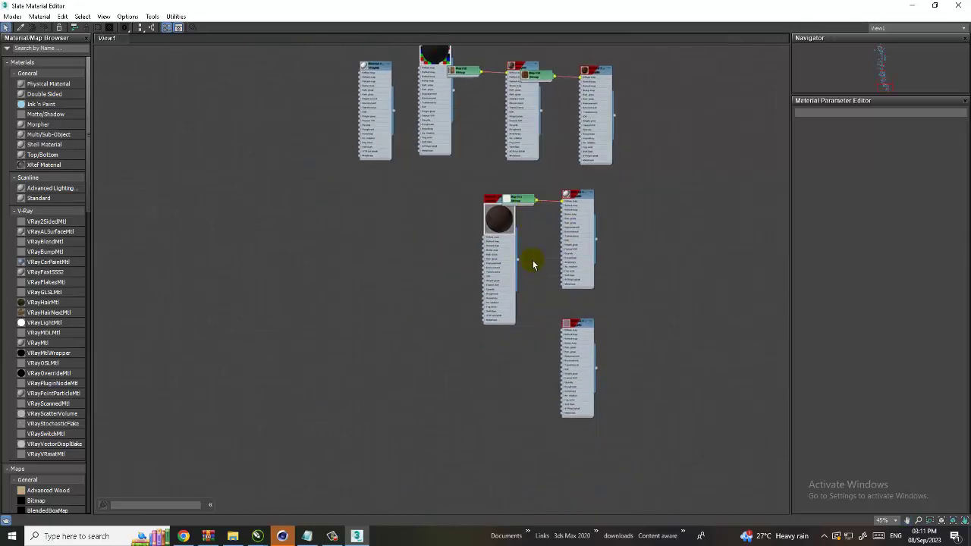
Minimize the material editor and select the photometric ceiling light TPhotometricLight002 from a frontal view
{"action": "left_click", "coordinate": [913, 6]}
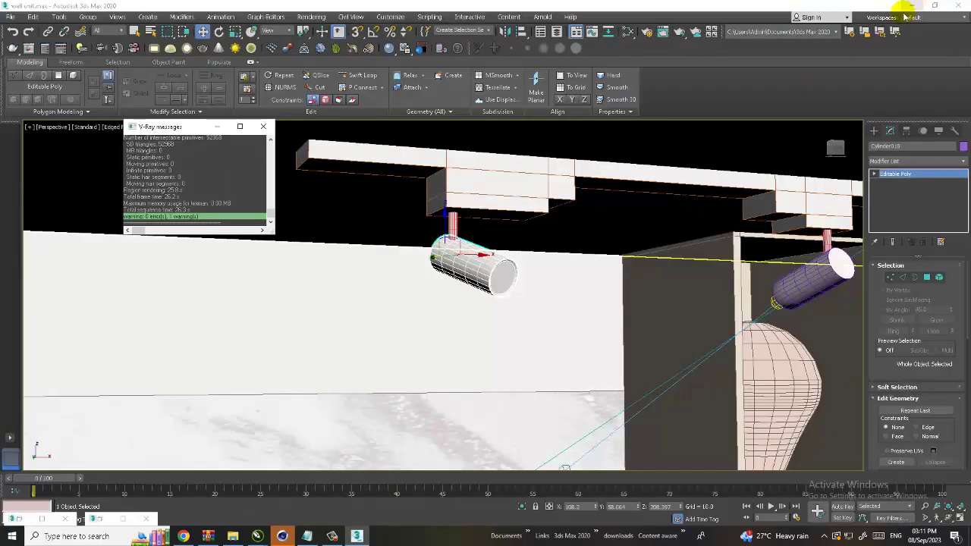
{"action": "middle_click_drag", "start_coordinate": [722, 300], "coordinate": [643, 264], "text": "alt"}
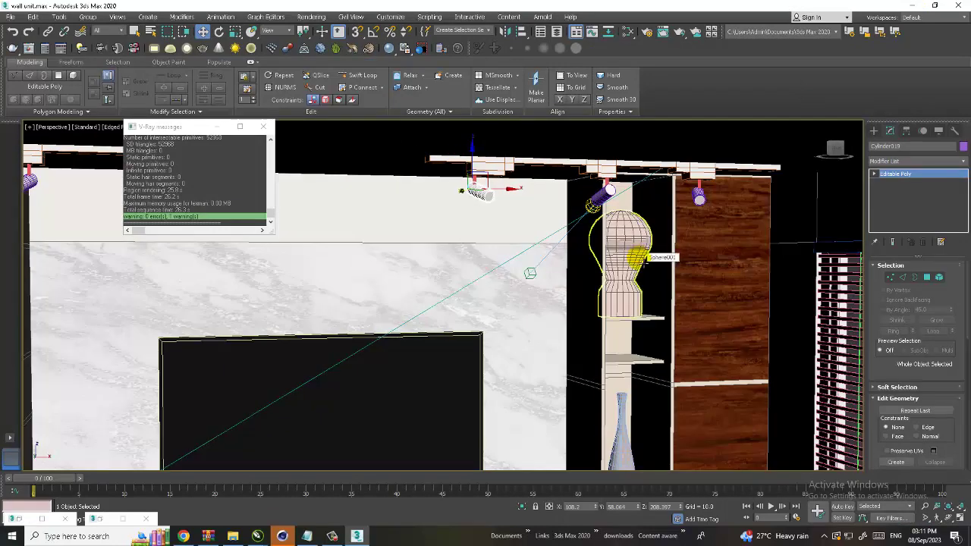
{"action": "middle_click_drag", "start_coordinate": [644, 258], "coordinate": [634, 256], "text": "alt"}
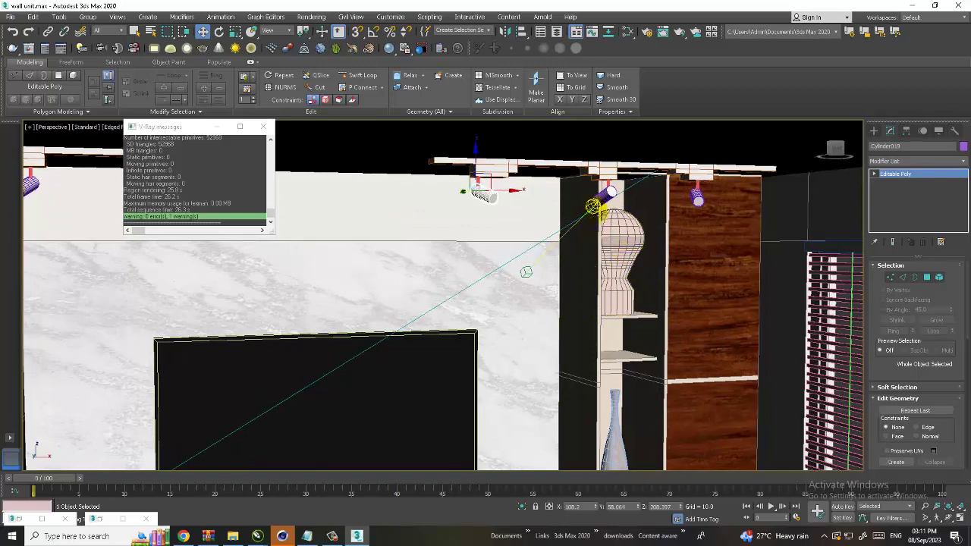
{"action": "left_click", "coordinate": [592, 206]}
{"action": "middle_click_drag", "start_coordinate": [600, 206], "coordinate": [625, 228], "text": "alt"}
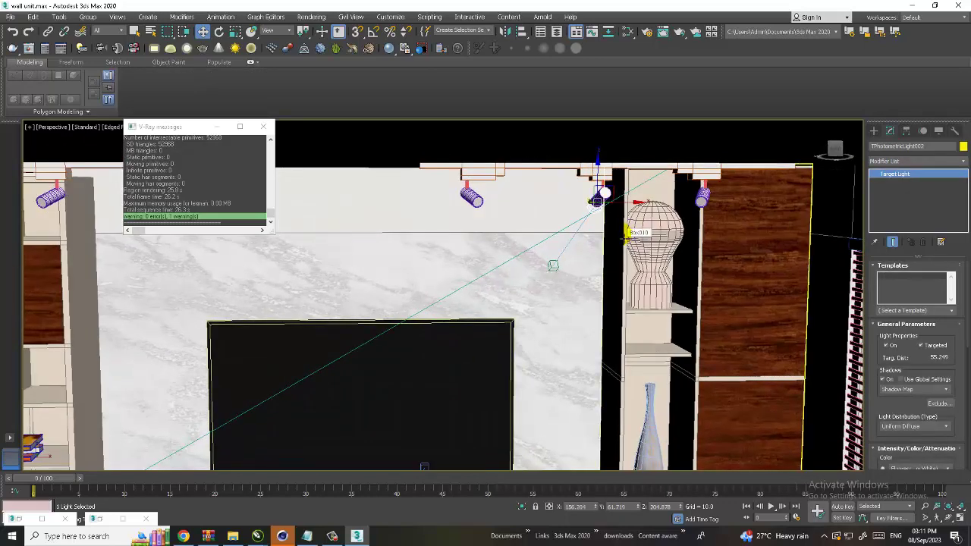
{"action": "middle_click_drag", "start_coordinate": [628, 237], "coordinate": [565, 273], "text": "alt"}
Shift-drag the light to the left along X, bringing up Clone Options for TPhotometricLight003
{"action": "left_click", "coordinate": [552, 274]}
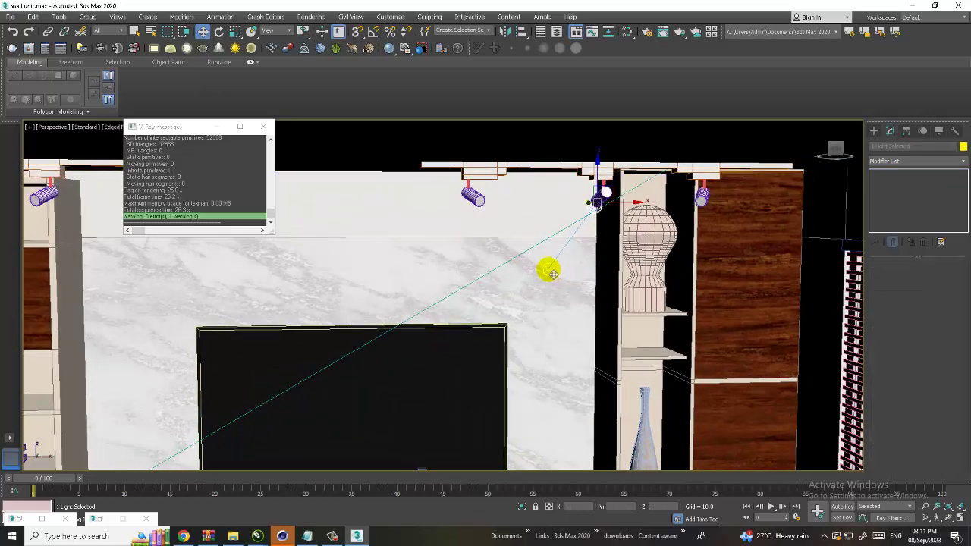
{"action": "scroll", "coordinate": [552, 275], "scroll_direction": "down", "scroll_amount": 5}
{"action": "scroll", "coordinate": [590, 248], "scroll_direction": "up", "scroll_amount": 8}
{"action": "scroll", "coordinate": [585, 250], "scroll_direction": "down", "scroll_amount": 5}
{"action": "scroll", "coordinate": [599, 243], "scroll_direction": "up", "scroll_amount": 2}
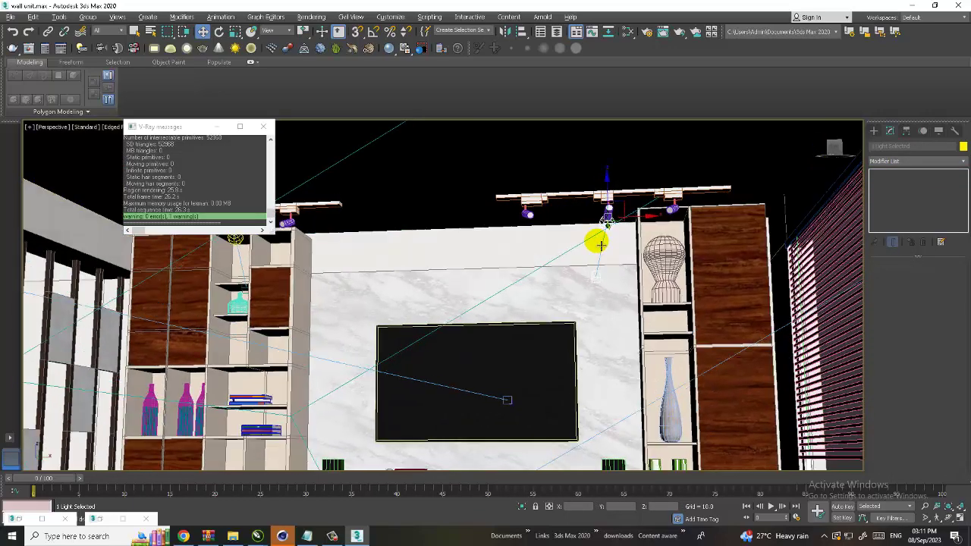
{"action": "middle_click_drag", "start_coordinate": [599, 243], "coordinate": [613, 222], "text": "alt"}
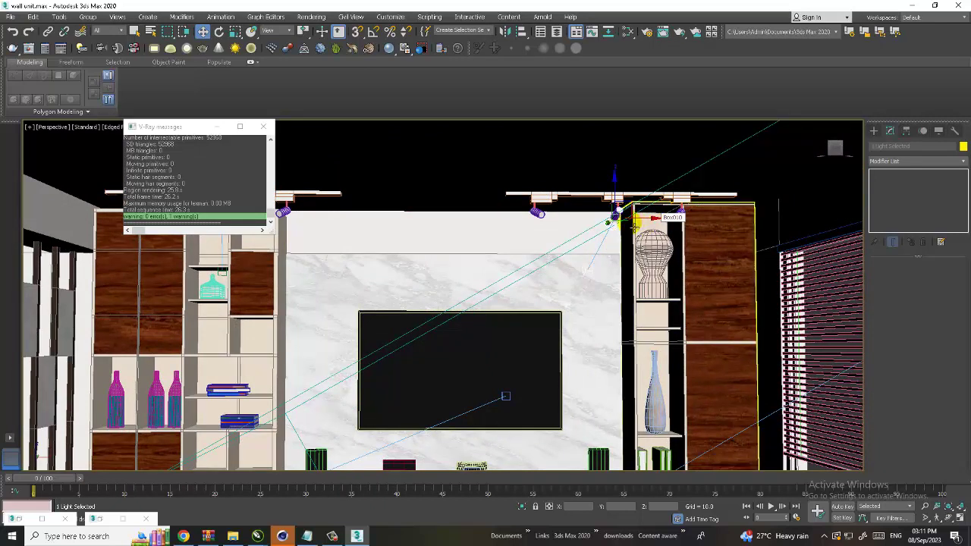
{"action": "left_click_drag", "start_coordinate": [654, 220], "coordinate": [595, 237], "text": "shift"}
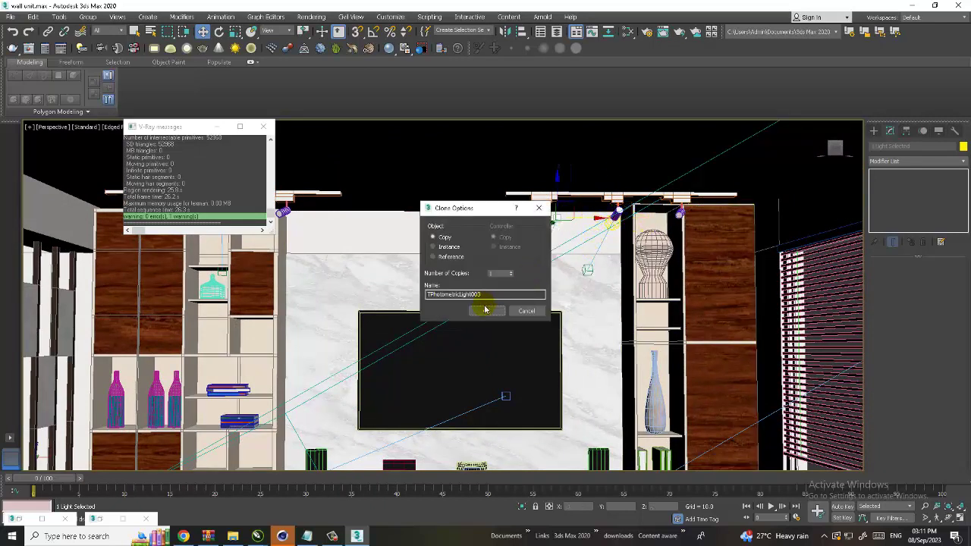
Accept the copy TPhotometricLight003, uncheck Targeted, and rotate it about 44 degrees around Z
{"action": "left_click", "coordinate": [486, 310]}
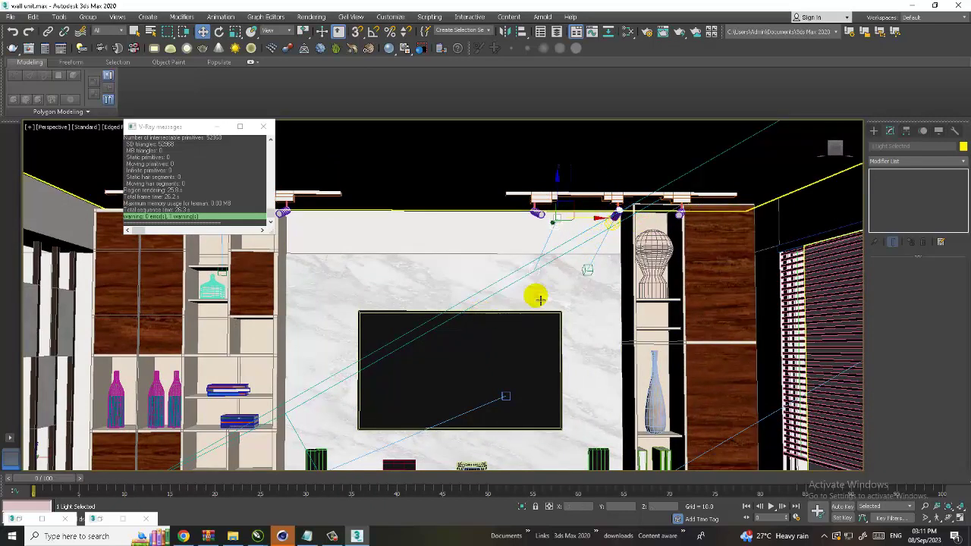
{"action": "left_click", "coordinate": [889, 131]}
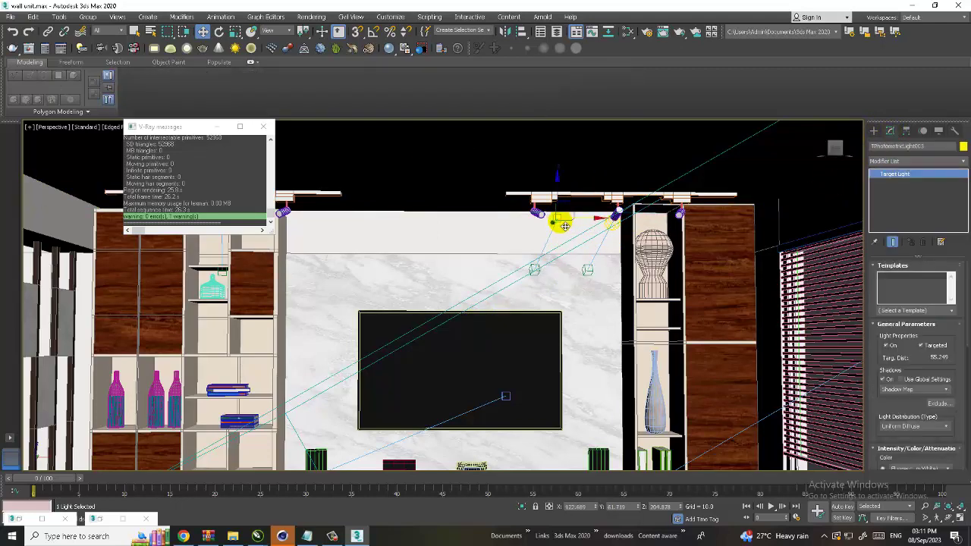
{"action": "left_click", "coordinate": [921, 345]}
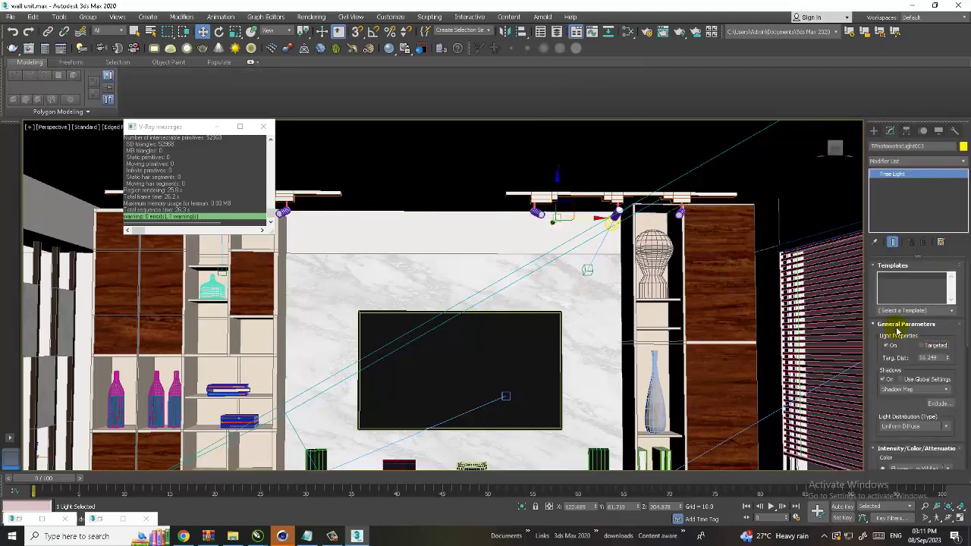
{"action": "key", "text": "e"}
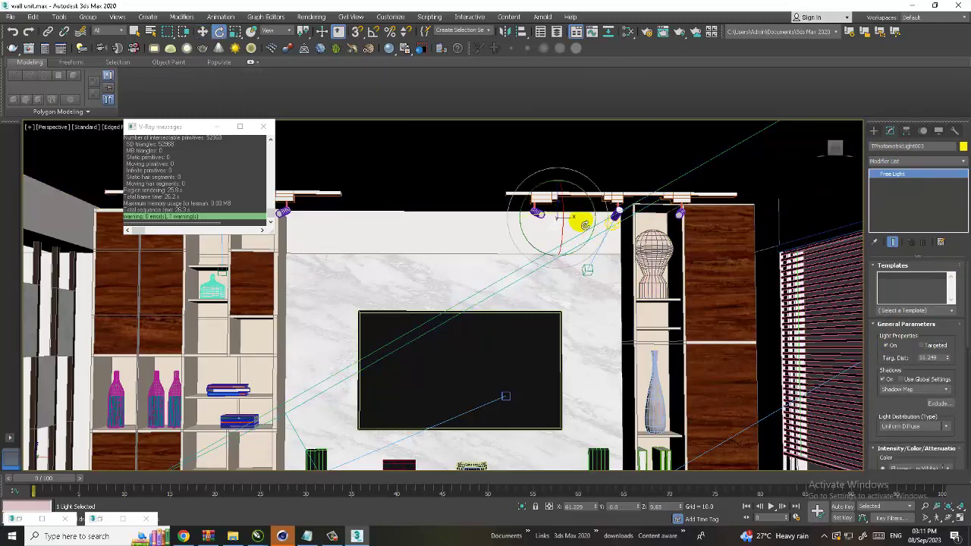
{"action": "left_click_drag", "start_coordinate": [585, 220], "coordinate": [632, 219]}
{"action": "left_click_drag", "start_coordinate": [632, 220], "coordinate": [637, 220]}
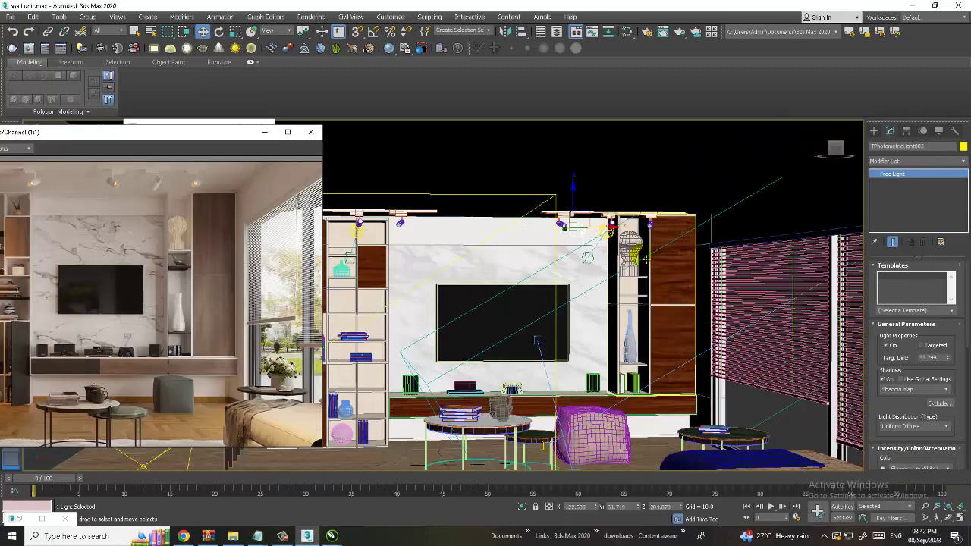
Zoom in and nudge the copied light slightly left along X
{"action": "scroll", "coordinate": [637, 250], "scroll_direction": "up", "scroll_amount": 2}
{"action": "scroll", "coordinate": [626, 239], "scroll_direction": "up", "scroll_amount": 2}
{"action": "scroll", "coordinate": [617, 229], "scroll_direction": "up", "scroll_amount": 2}
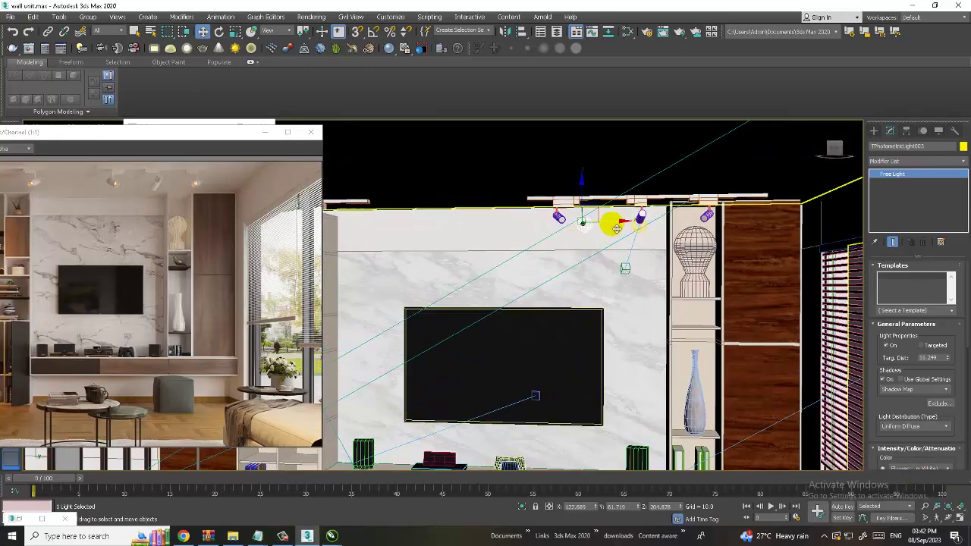
{"action": "left_click_drag", "start_coordinate": [617, 228], "coordinate": [596, 228]}
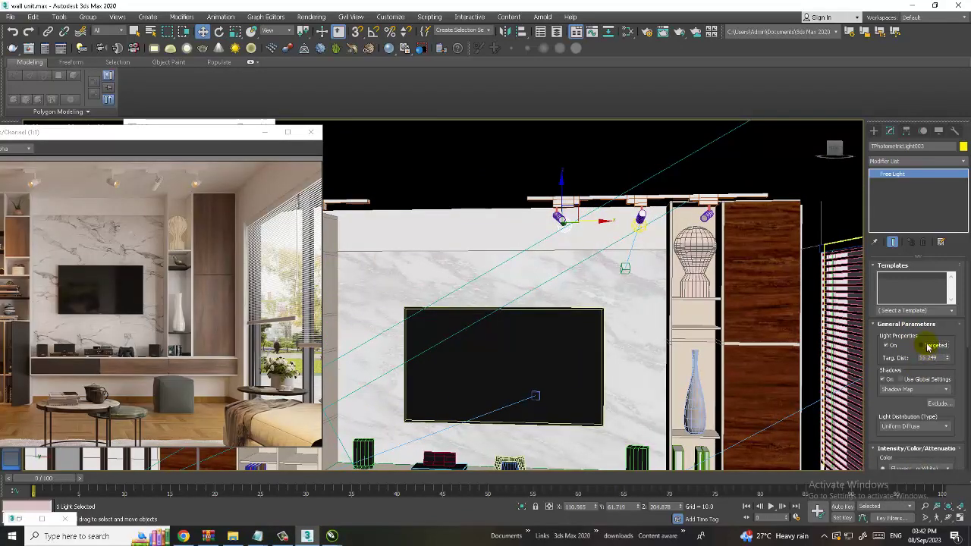
{"action": "scroll", "coordinate": [630, 250], "scroll_direction": "down", "scroll_amount": 5}
{"action": "scroll", "coordinate": [629, 251], "scroll_direction": "up", "scroll_amount": 1}
Select TPhotometricLight003.Target, move it along Y and lower it down to the floor
{"action": "left_click", "coordinate": [631, 250]}
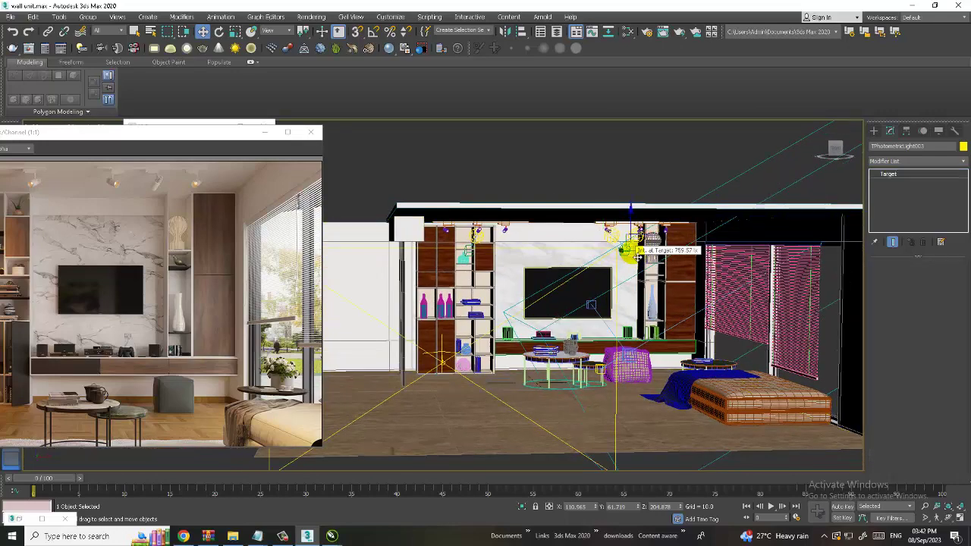
{"action": "left_click", "coordinate": [634, 255]}
{"action": "middle_click_drag", "start_coordinate": [634, 255], "coordinate": [628, 264], "text": "alt"}
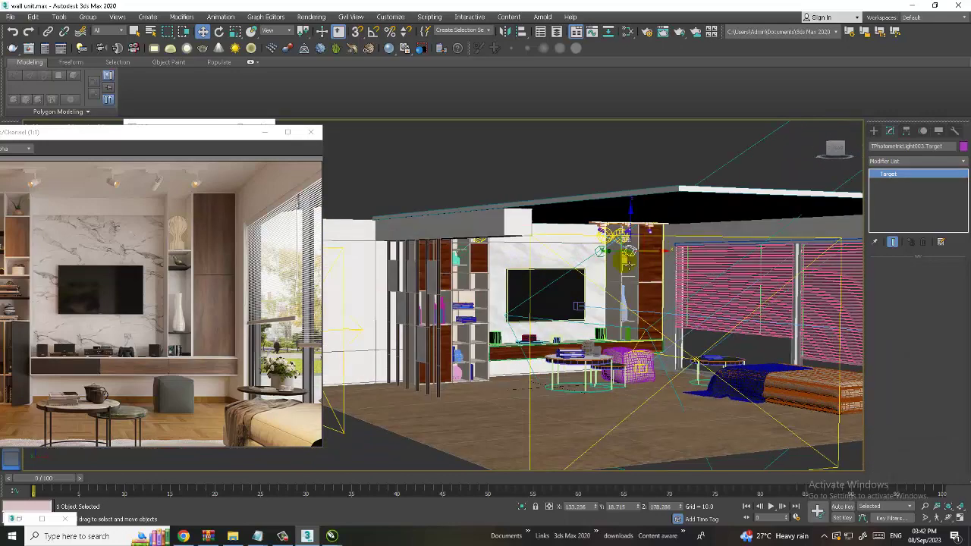
{"action": "left_click_drag", "start_coordinate": [628, 264], "coordinate": [750, 250]}
{"action": "middle_click_drag", "start_coordinate": [751, 250], "coordinate": [758, 250], "text": "alt"}
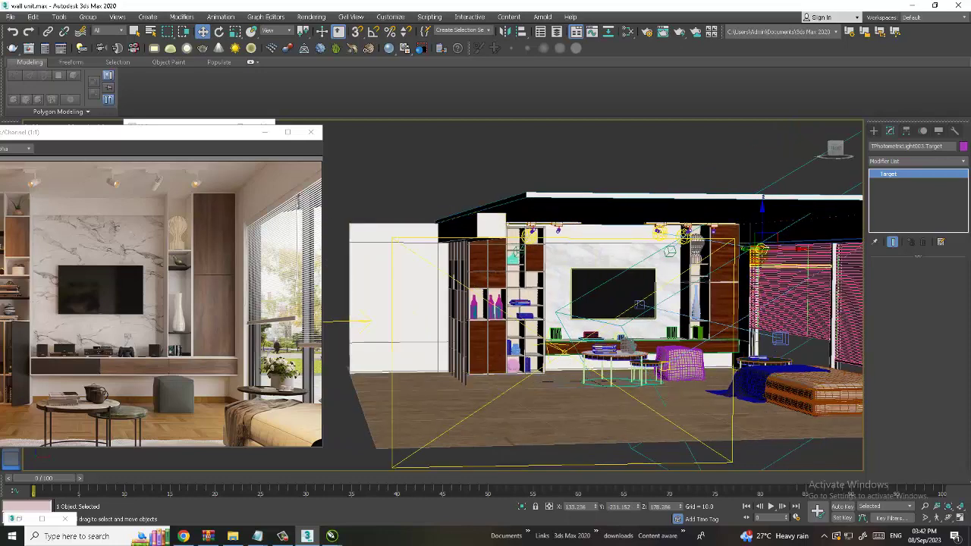
{"action": "left_click_drag", "start_coordinate": [759, 249], "coordinate": [759, 364]}
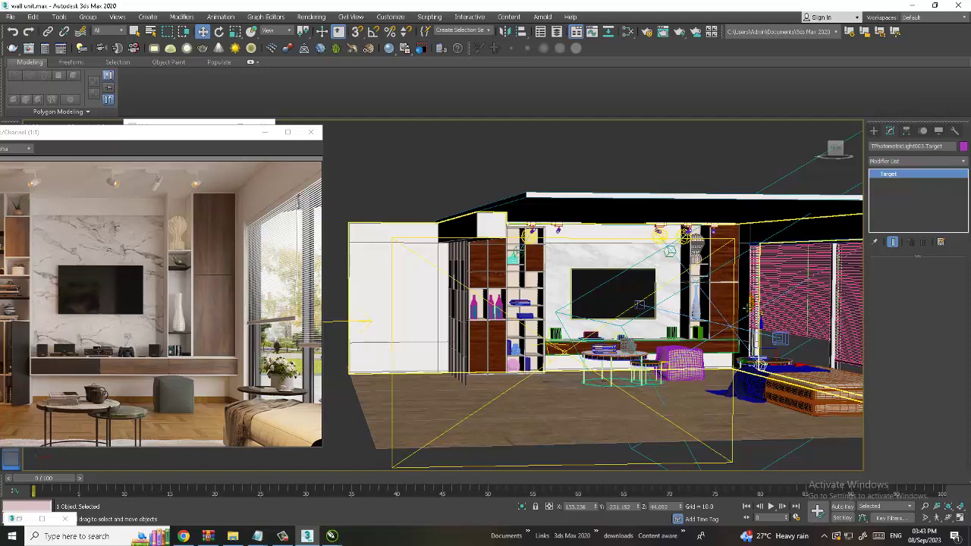
Select the VRay window light and start a Shift+Q render of the room into the V-Ray frame buffer
{"action": "scroll", "coordinate": [681, 288], "scroll_direction": "up", "scroll_amount": 2}
{"action": "scroll", "coordinate": [681, 289], "scroll_direction": "up", "scroll_amount": 3}
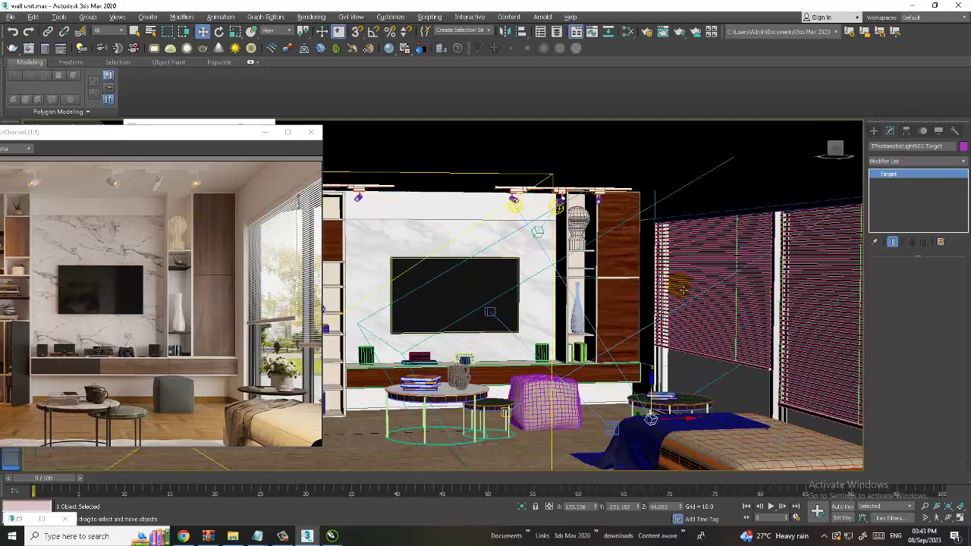
{"action": "scroll", "coordinate": [681, 288], "scroll_direction": "up", "scroll_amount": 1}
{"action": "key", "text": "alt+w"}
{"action": "left_click", "coordinate": [657, 341]}
{"action": "key", "text": "alt+w"}
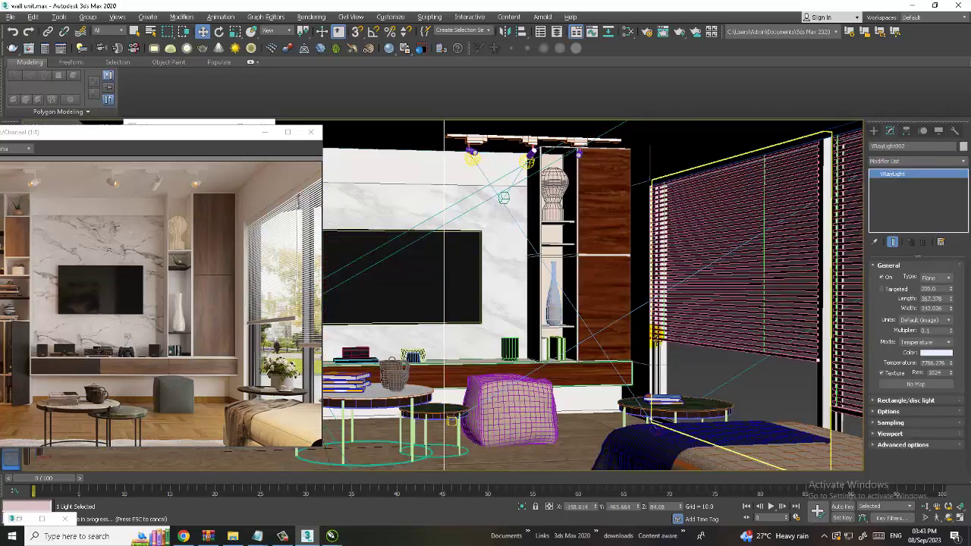
{"action": "key", "text": "shift+q"}
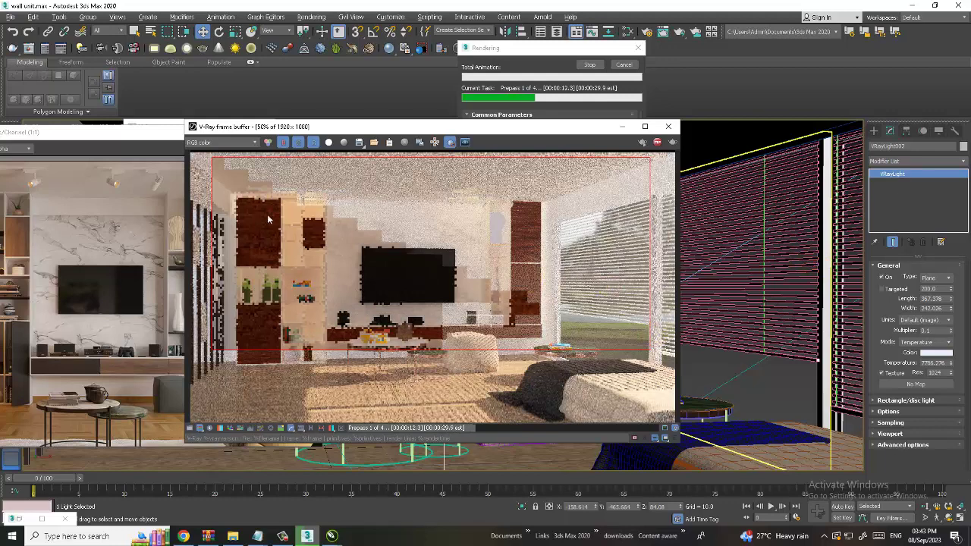
Widen the render region to the whole image and rerun the V-Ray render of the living room
{"action": "left_click_drag", "start_coordinate": [192, 158], "coordinate": [674, 418]}
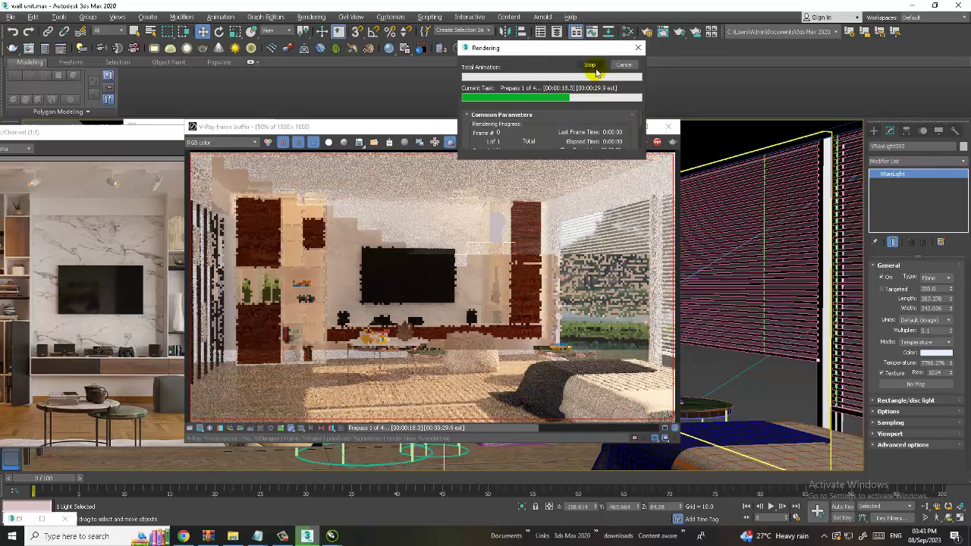
{"action": "left_click", "coordinate": [590, 66]}
{"action": "left_click", "coordinate": [671, 143]}
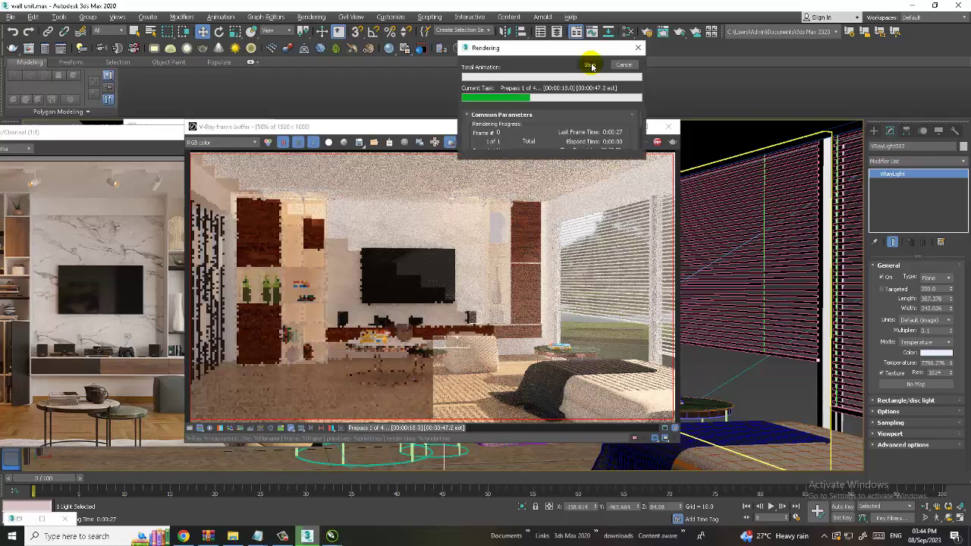
{"action": "left_click", "coordinate": [591, 66]}
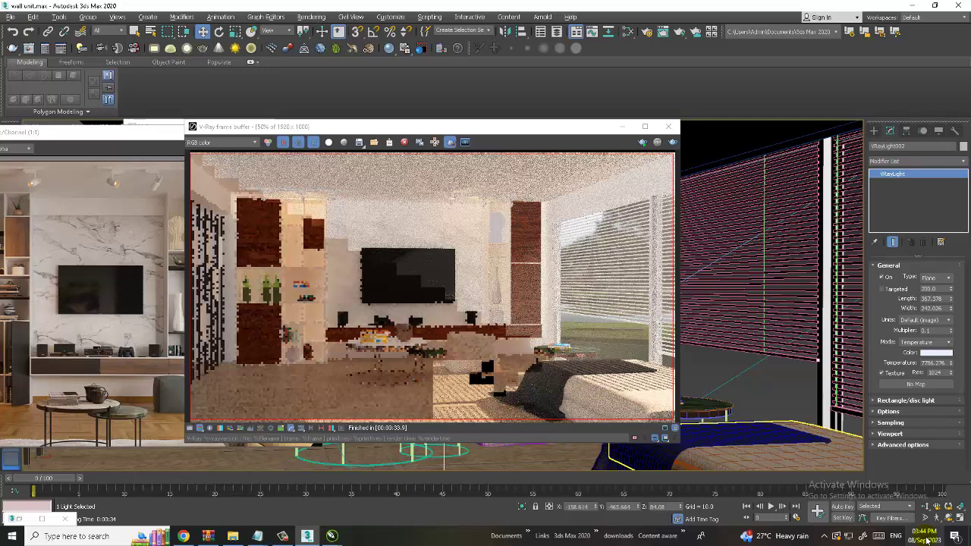
{"action": "left_click", "coordinate": [705, 237]}
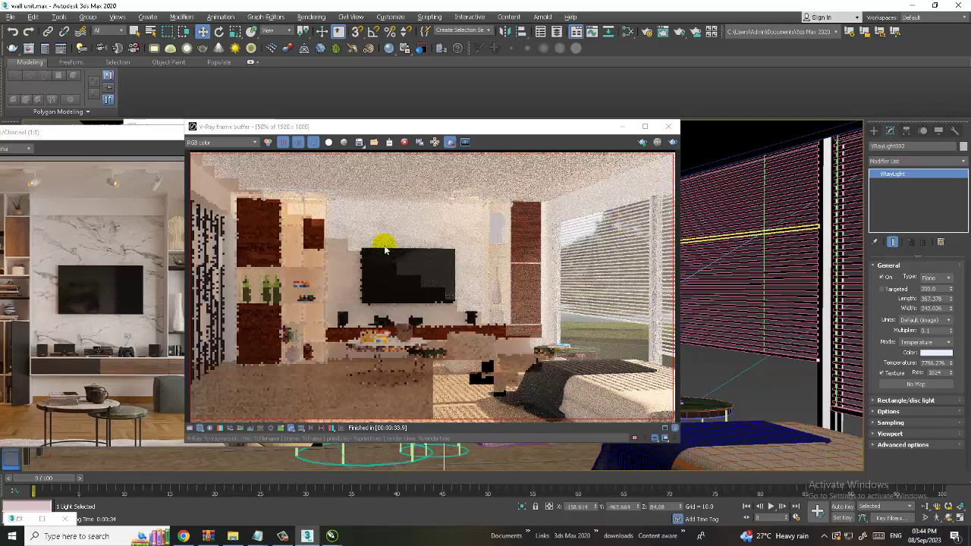
Close the rendered image and frame the ceiling spotlights above the TV wall
{"action": "left_click", "coordinate": [668, 126]}
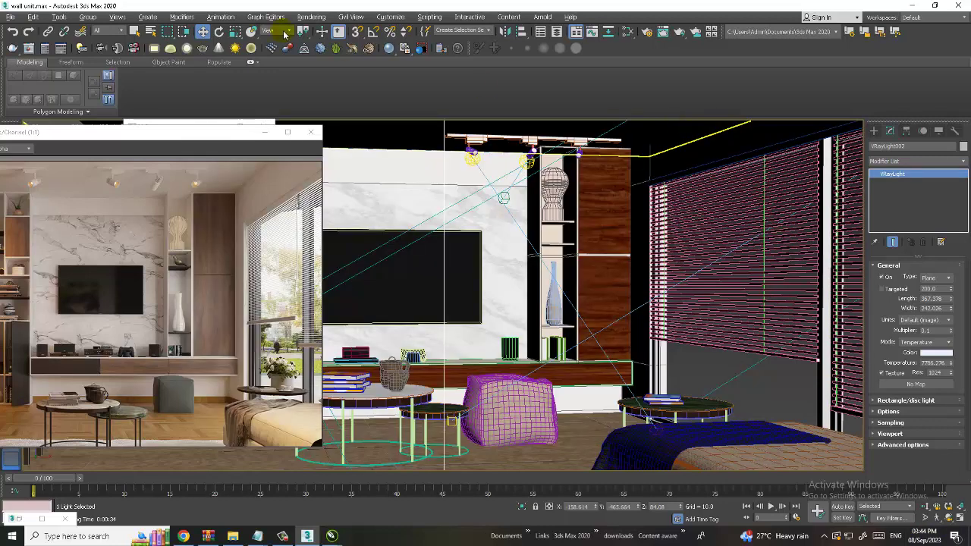
{"action": "left_click", "coordinate": [481, 171]}
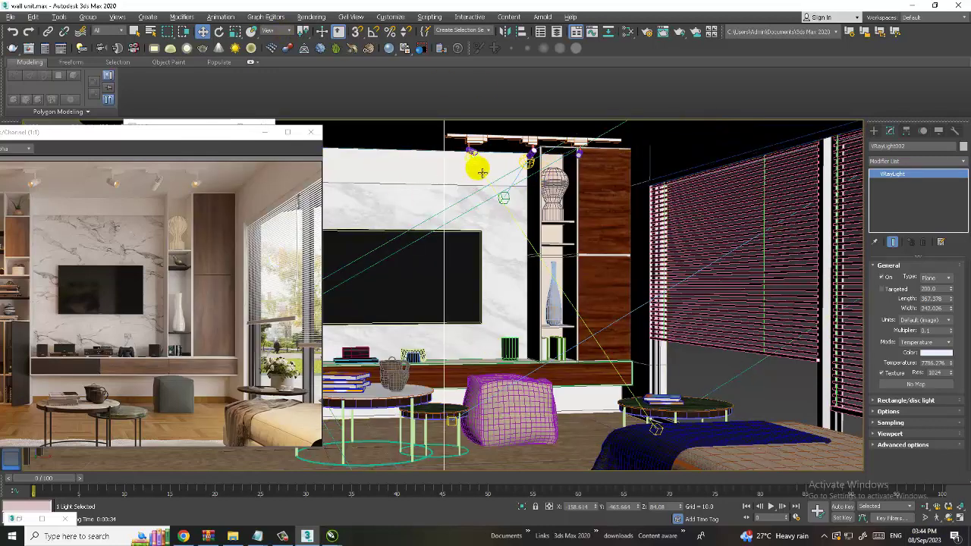
{"action": "left_click", "coordinate": [474, 159]}
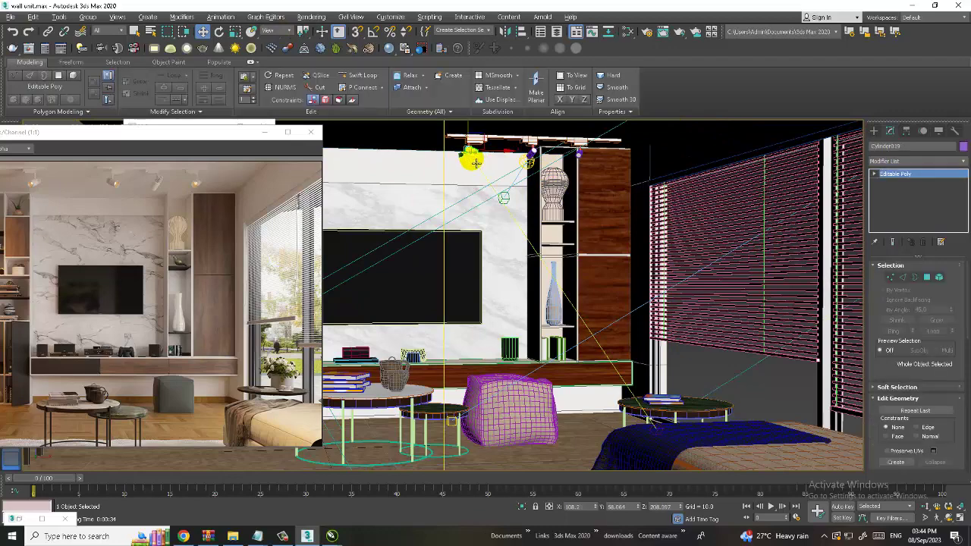
{"action": "middle_click_drag", "start_coordinate": [484, 251], "coordinate": [477, 243], "text": "alt"}
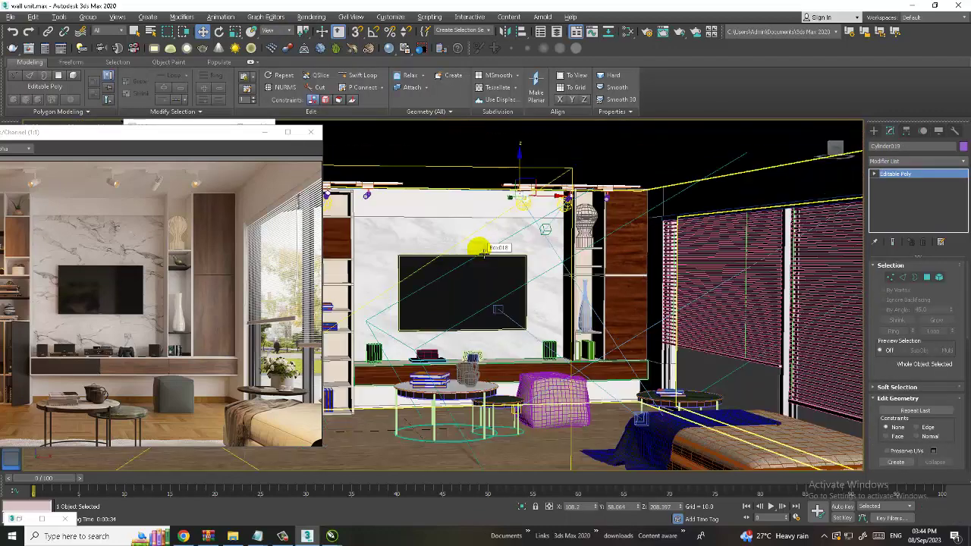
{"action": "scroll", "coordinate": [542, 217], "scroll_direction": "up", "scroll_amount": 4}
{"action": "scroll", "coordinate": [541, 218], "scroll_direction": "up", "scroll_amount": 3}
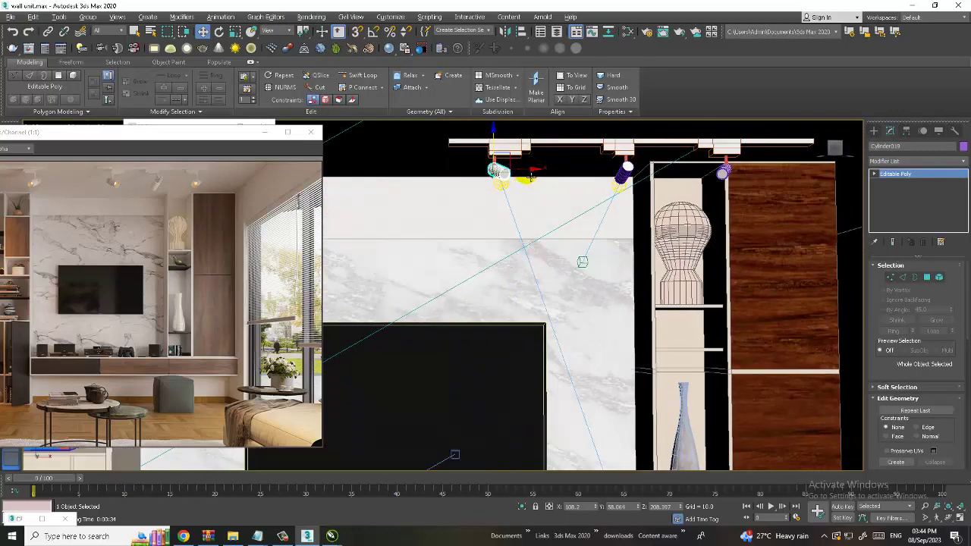
{"action": "middle_click_drag", "start_coordinate": [541, 217], "coordinate": [489, 182], "text": "alt"}
Nudge the leftmost spotlight TPhotometricLight003 along X, then return to a wide TV-wall view
{"action": "left_click", "coordinate": [491, 179]}
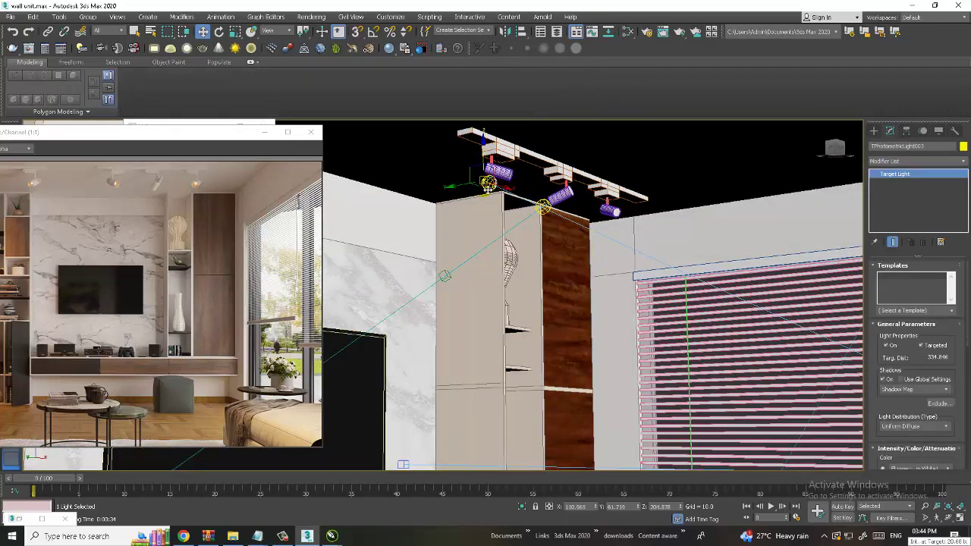
{"action": "middle_click_drag", "start_coordinate": [518, 178], "coordinate": [531, 159], "text": "alt"}
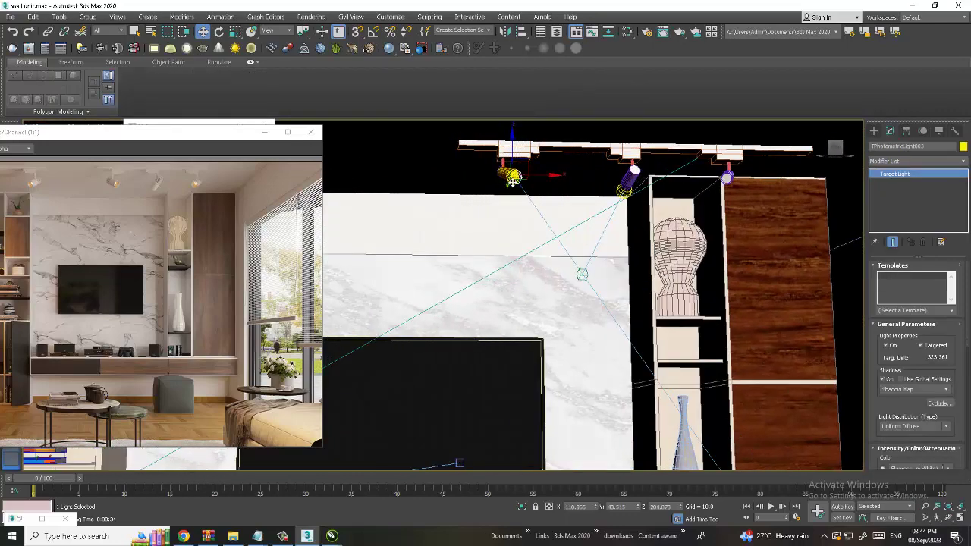
{"action": "scroll", "coordinate": [531, 156], "scroll_direction": "up", "scroll_amount": 2}
{"action": "scroll", "coordinate": [532, 155], "scroll_direction": "up", "scroll_amount": 3}
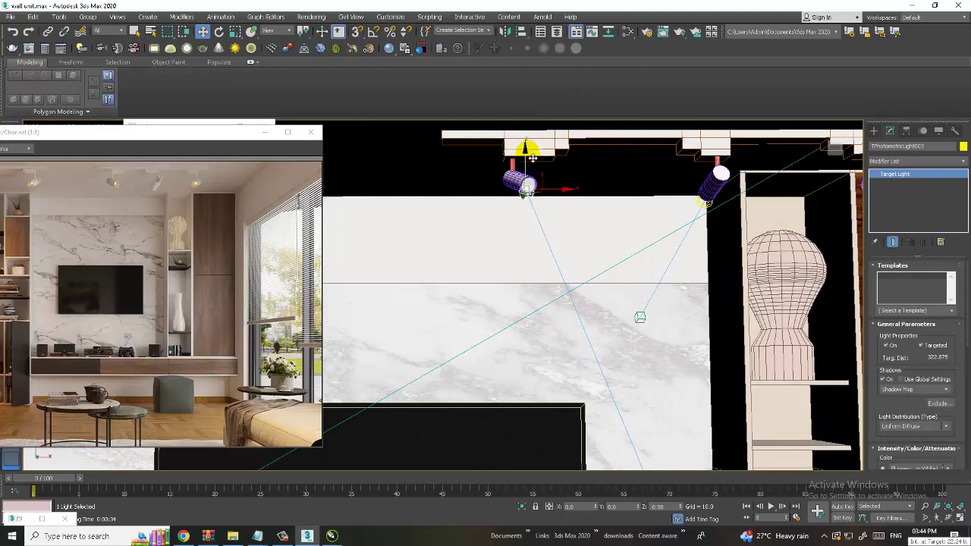
{"action": "middle_click_drag", "start_coordinate": [535, 163], "coordinate": [546, 182], "text": "alt"}
{"action": "left_click_drag", "start_coordinate": [548, 186], "coordinate": [559, 190]}
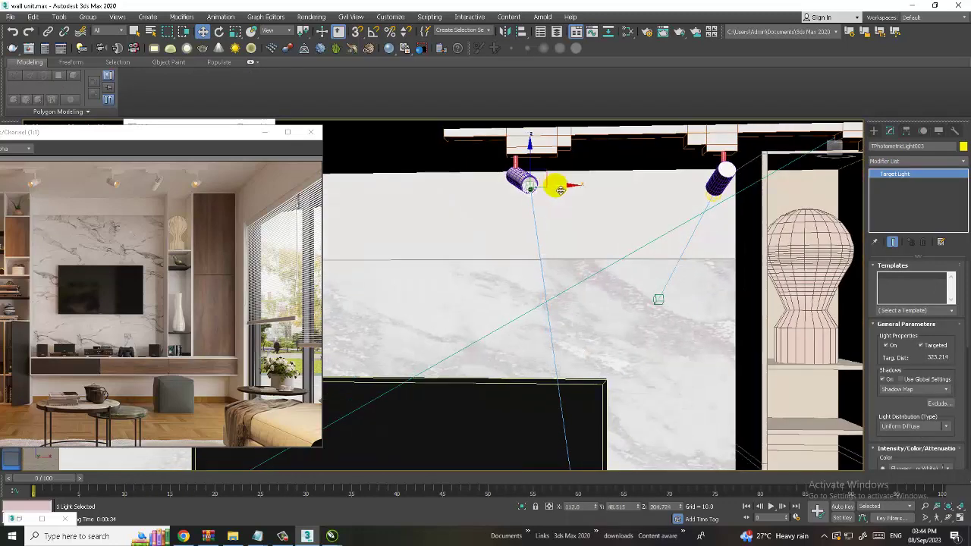
{"action": "middle_click_drag", "start_coordinate": [555, 185], "coordinate": [574, 201], "text": "alt"}
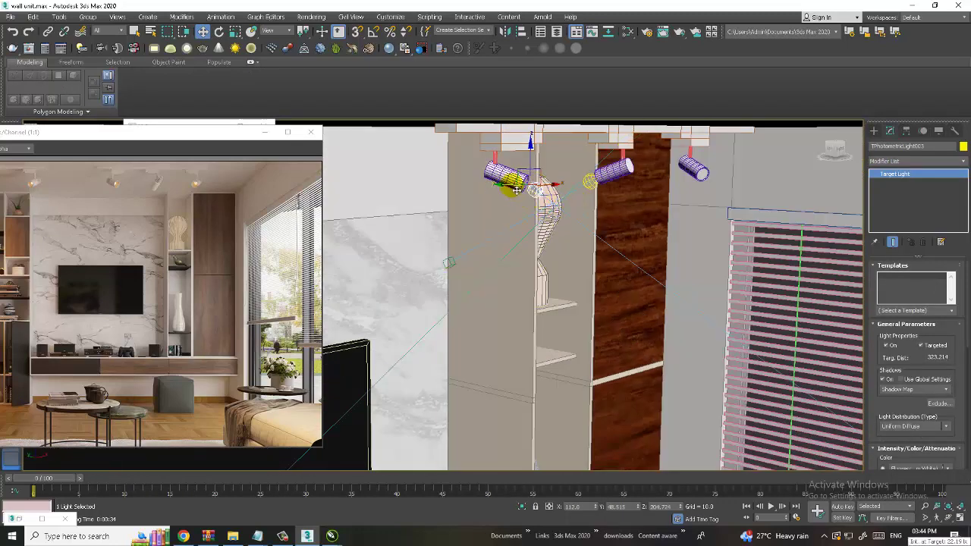
{"action": "left_click", "coordinate": [512, 182]}
{"action": "mouse_move", "coordinate": [512, 182]}
{"action": "middle_mouse_down", "text": "alt"}
{"action": "mouse_move", "coordinate": [614, 275]}
{"action": "mouse_move", "coordinate": [577, 250]}
{"action": "mouse_move", "coordinate": [592, 288]}
{"action": "mouse_move", "coordinate": [531, 254]}
{"action": "middle_mouse_up", "text": "alt"}
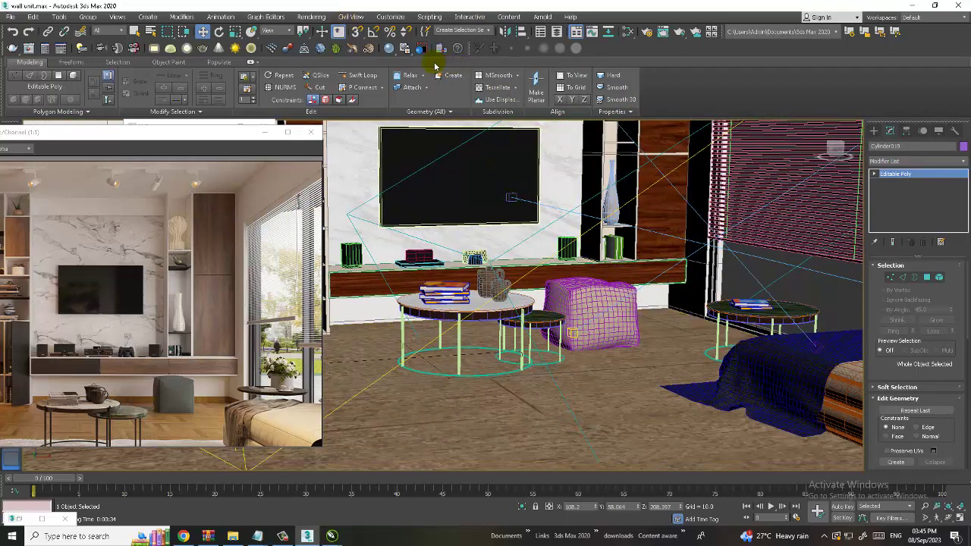
Open Render Setup's V-Ray tab and confirm the Bucket image sampler and Catmull-Rom filter
{"action": "left_click", "coordinate": [311, 17]}
{"action": "left_click", "coordinate": [352, 70]}
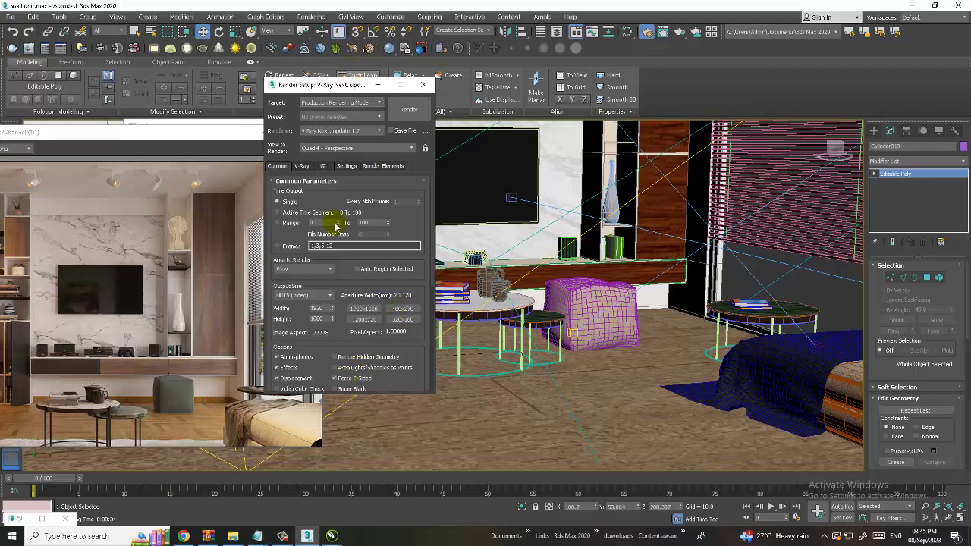
{"action": "left_click", "coordinate": [303, 166]}
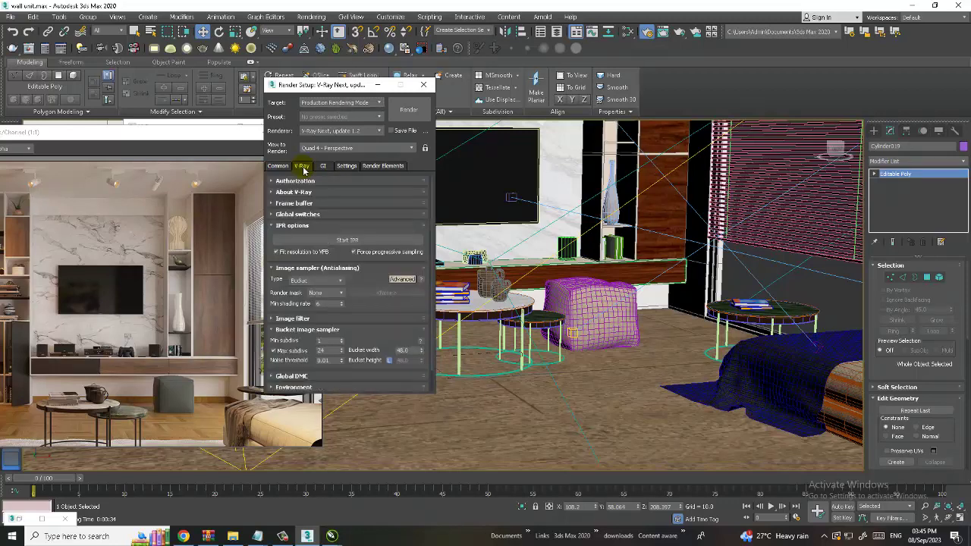
{"action": "left_click", "coordinate": [304, 279]}
{"action": "left_click", "coordinate": [305, 282]}
{"action": "left_click", "coordinate": [331, 320]}
{"action": "left_click", "coordinate": [399, 331]}
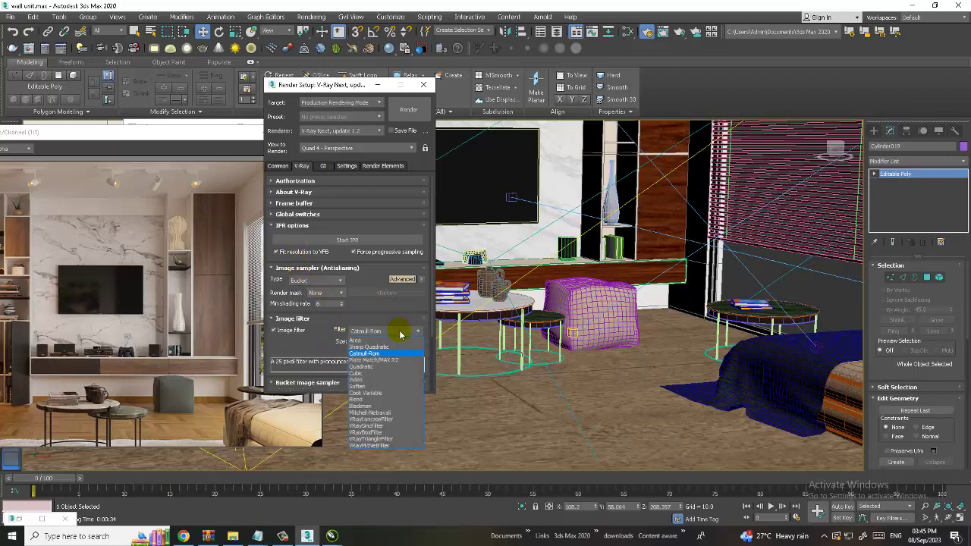
{"action": "left_click", "coordinate": [400, 331]}
Review the Global DMC and Environment rollouts and keep Exponential colour mapping
{"action": "left_click_drag", "start_coordinate": [382, 316], "coordinate": [385, 234]}
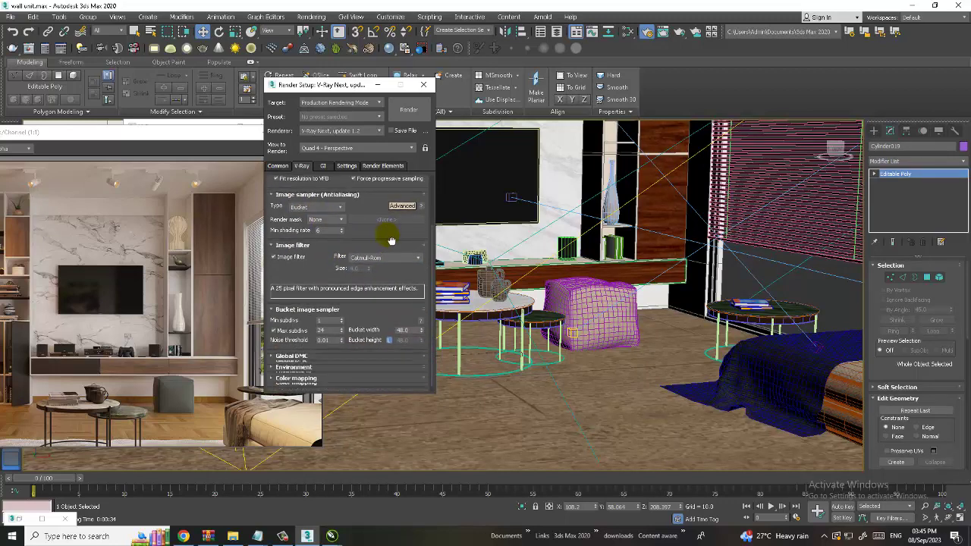
{"action": "left_click", "coordinate": [321, 354]}
{"action": "scroll", "coordinate": [334, 345], "scroll_direction": "down", "scroll_amount": 2}
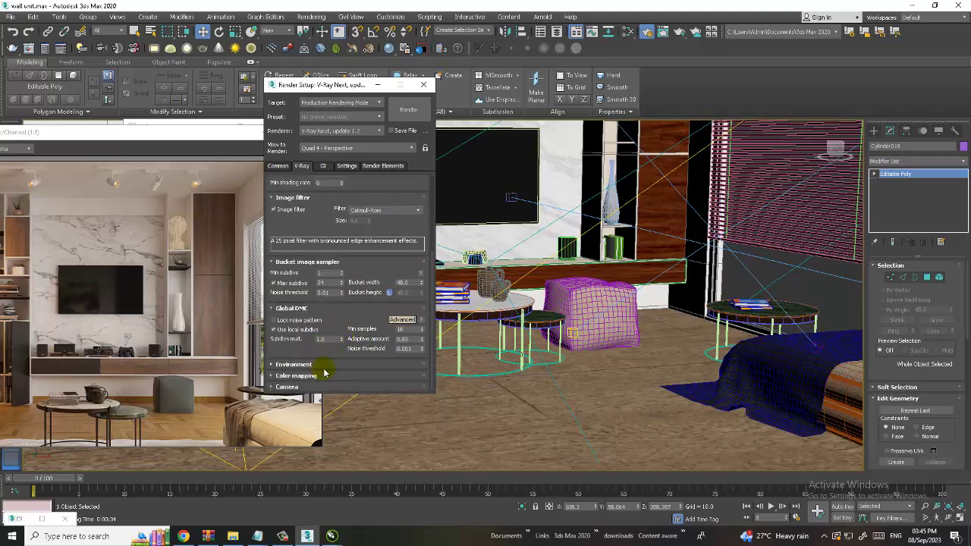
{"action": "left_click", "coordinate": [304, 365]}
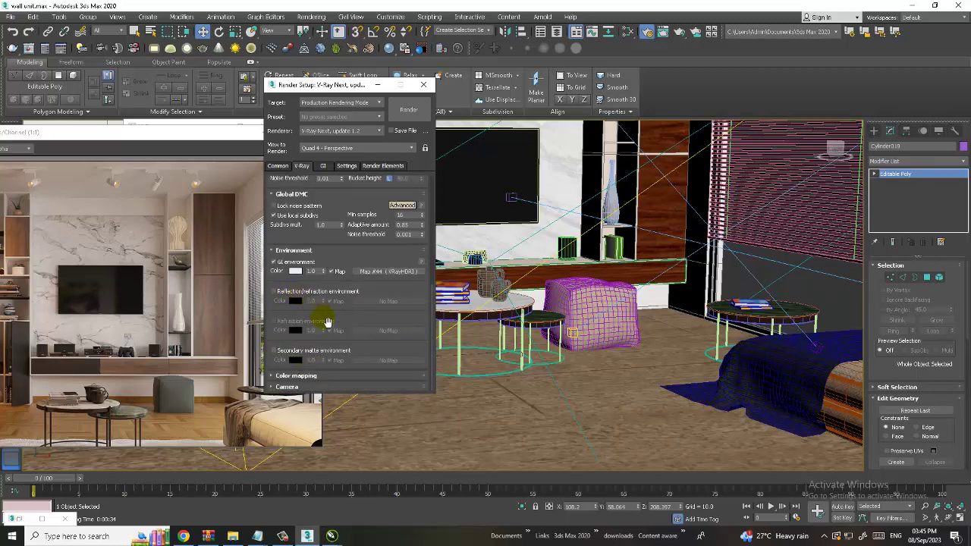
{"action": "left_click", "coordinate": [299, 376]}
{"action": "left_click", "coordinate": [314, 354]}
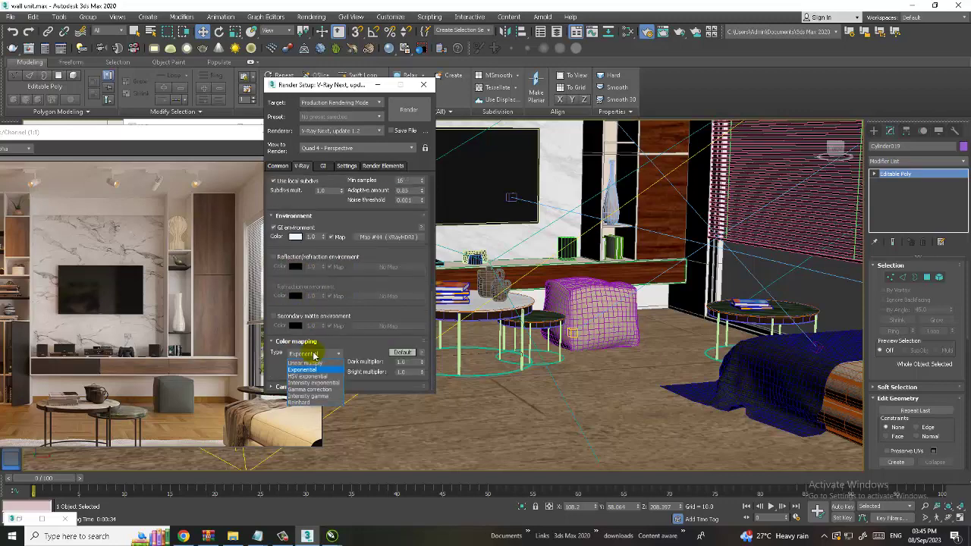
{"action": "left_click", "coordinate": [314, 355]}
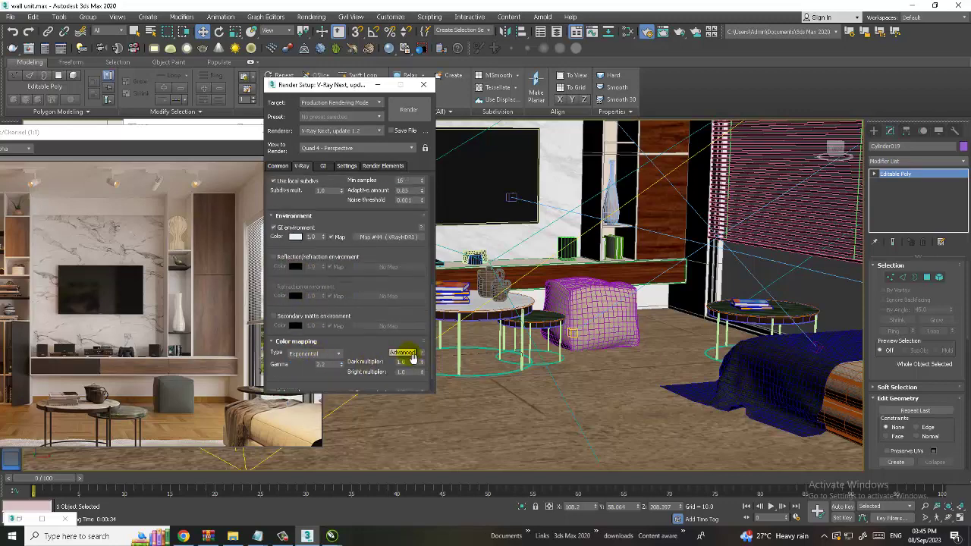
Set irradiance map Subdivs to 10 with the Medium preset and light cache Subdivs to 15
{"action": "left_click", "coordinate": [403, 354]}
{"action": "left_click", "coordinate": [325, 166]}
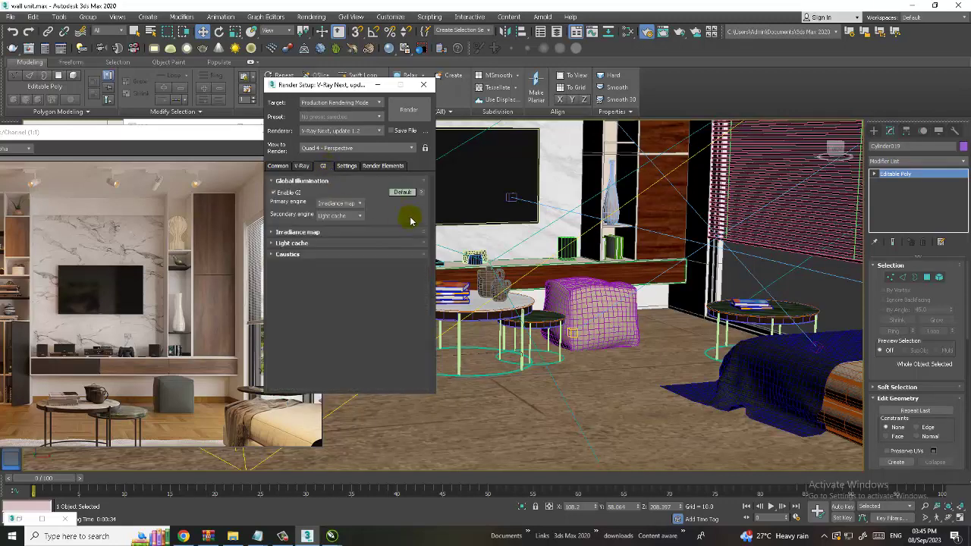
{"action": "left_click", "coordinate": [402, 193]}
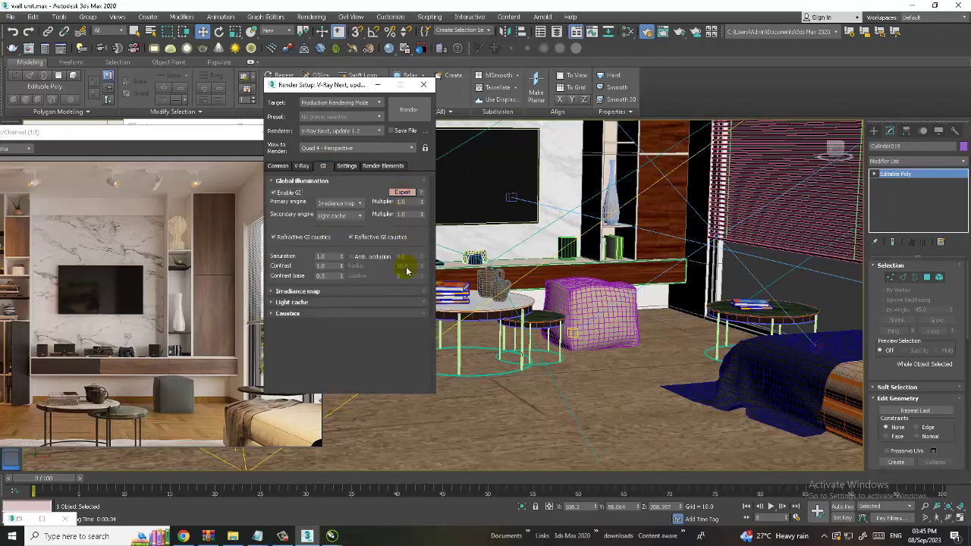
{"action": "left_click", "coordinate": [342, 291]}
{"action": "scroll", "coordinate": [376, 297], "scroll_direction": "down", "scroll_amount": 2}
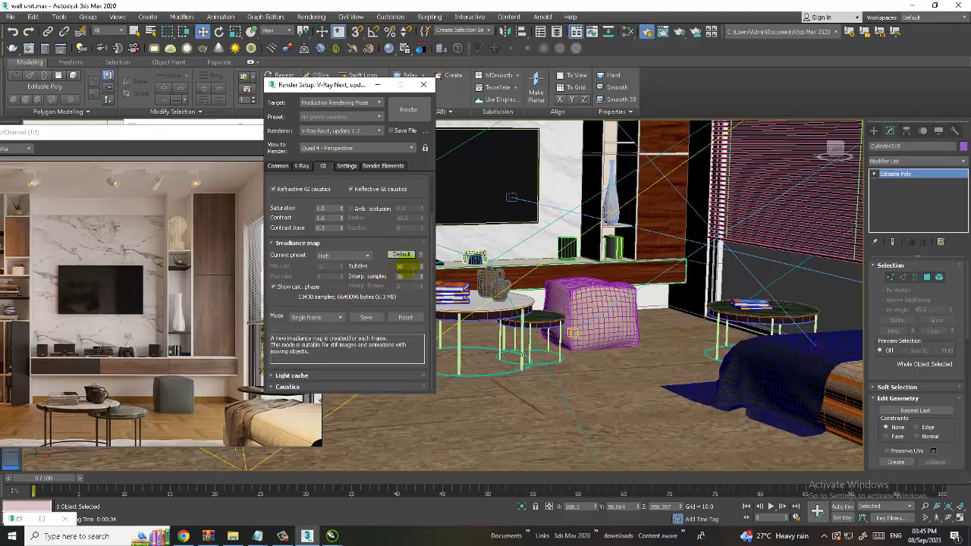
{"action": "double_click", "coordinate": [402, 266]}
{"action": "type", "text": "1"}
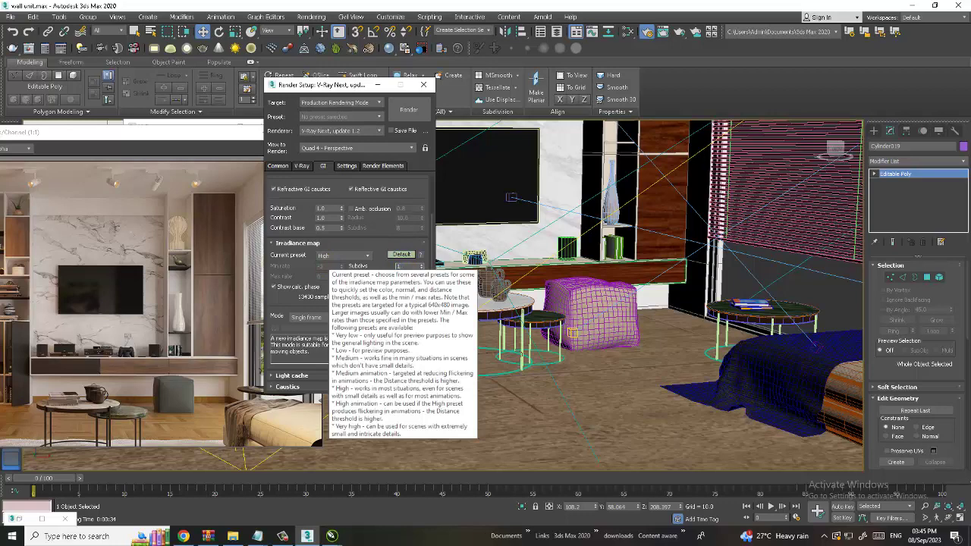
{"action": "type", "text": "00"}
{"action": "key", "text": "Tab"}
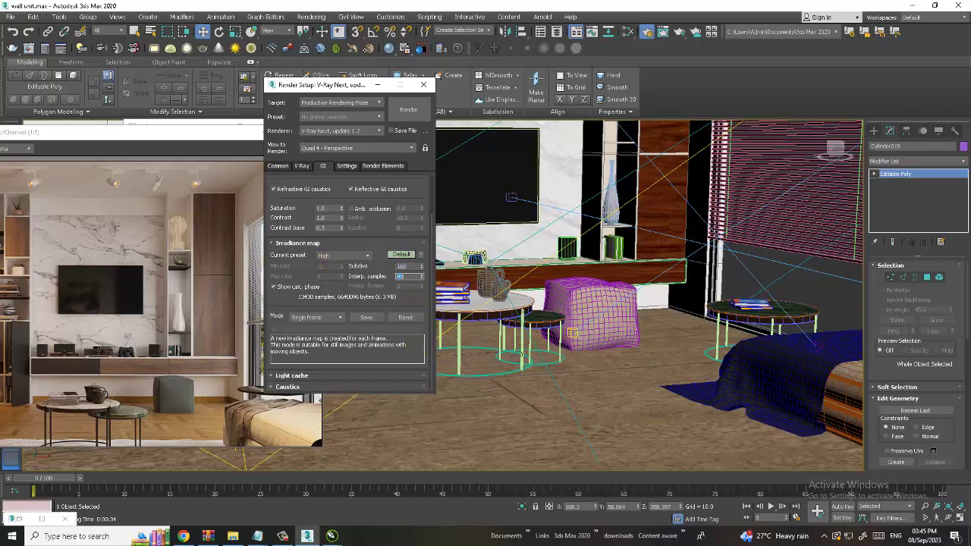
{"action": "left_click", "coordinate": [367, 254]}
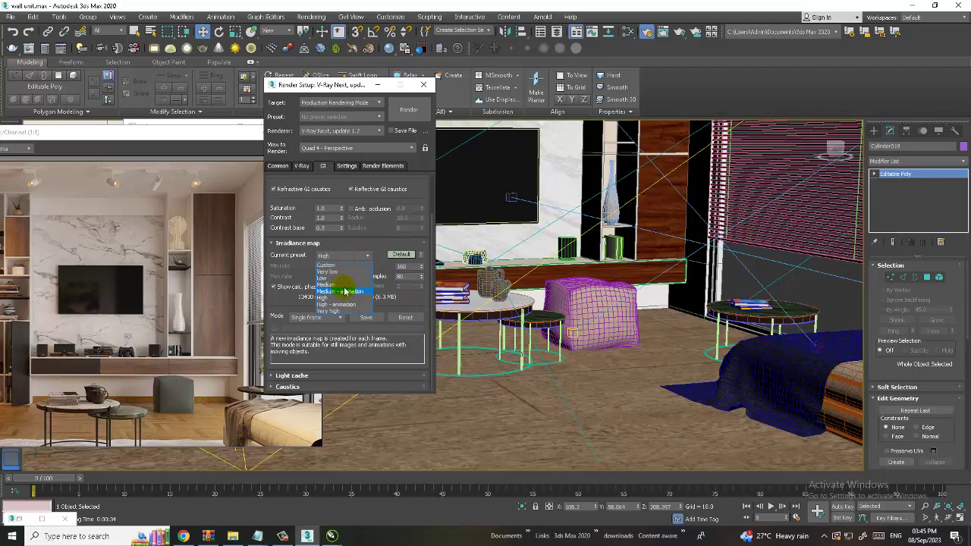
{"action": "left_click", "coordinate": [343, 284]}
{"action": "left_click", "coordinate": [313, 376]}
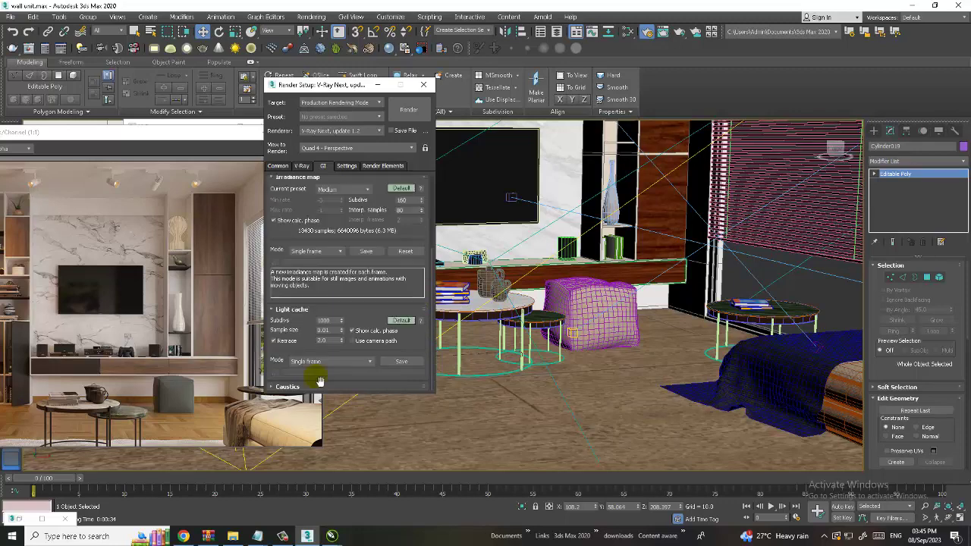
{"action": "double_click", "coordinate": [324, 320]}
{"action": "type", "text": "15"}
Set the advanced system dynamic memory limit to 60 and render the VRayCam001 view
{"action": "left_click", "coordinate": [347, 165]}
{"action": "left_click", "coordinate": [402, 203]}
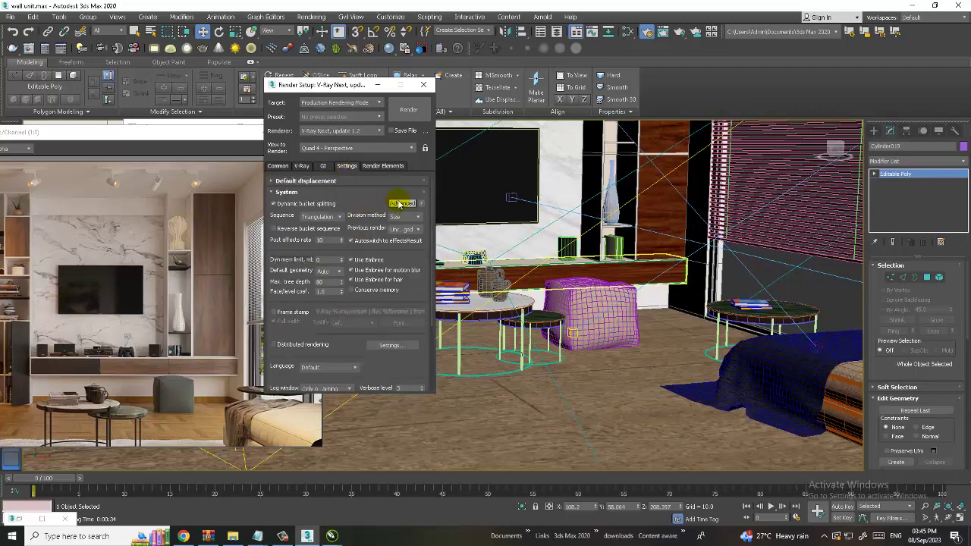
{"action": "double_click", "coordinate": [328, 260]}
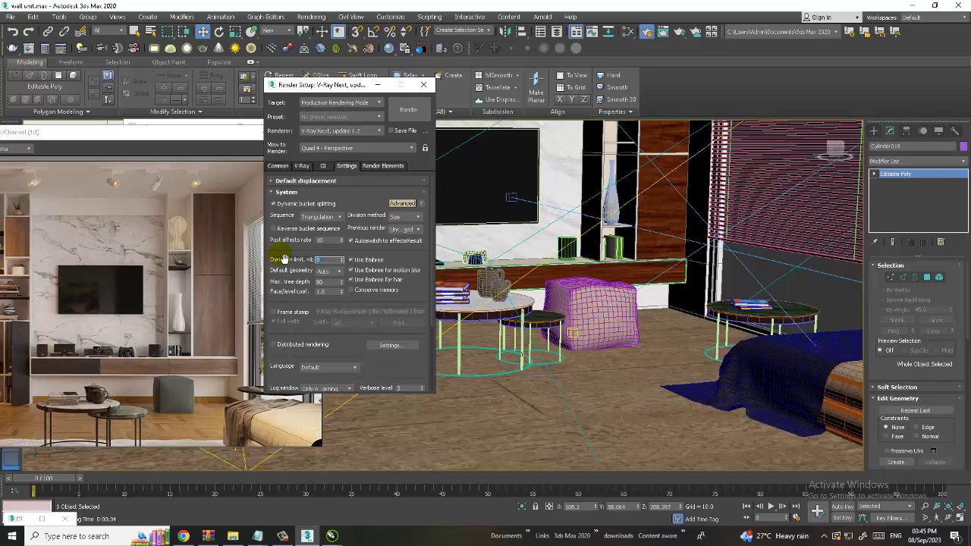
{"action": "type", "text": "6000"}
{"action": "left_click", "coordinate": [567, 141]}
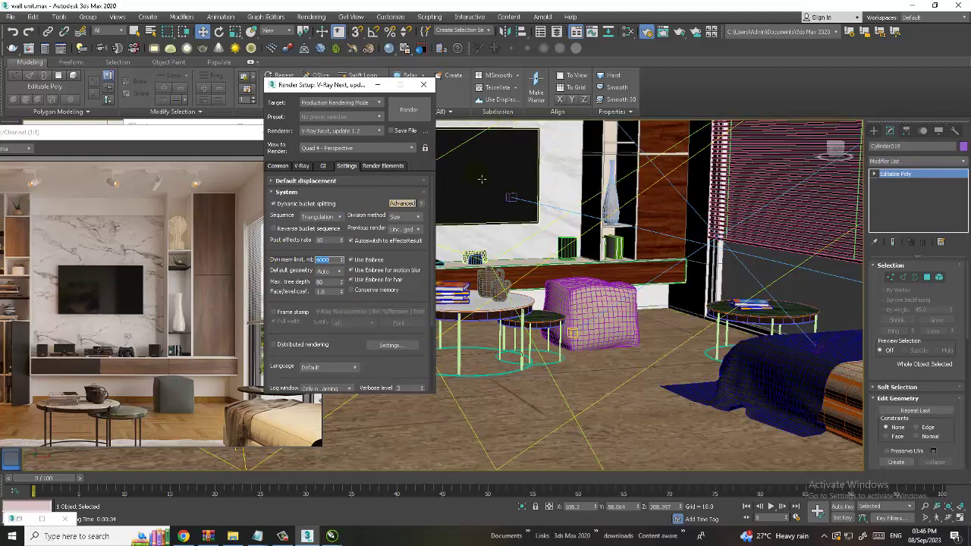
{"action": "key", "text": "c"}
{"action": "left_click", "coordinate": [410, 110]}
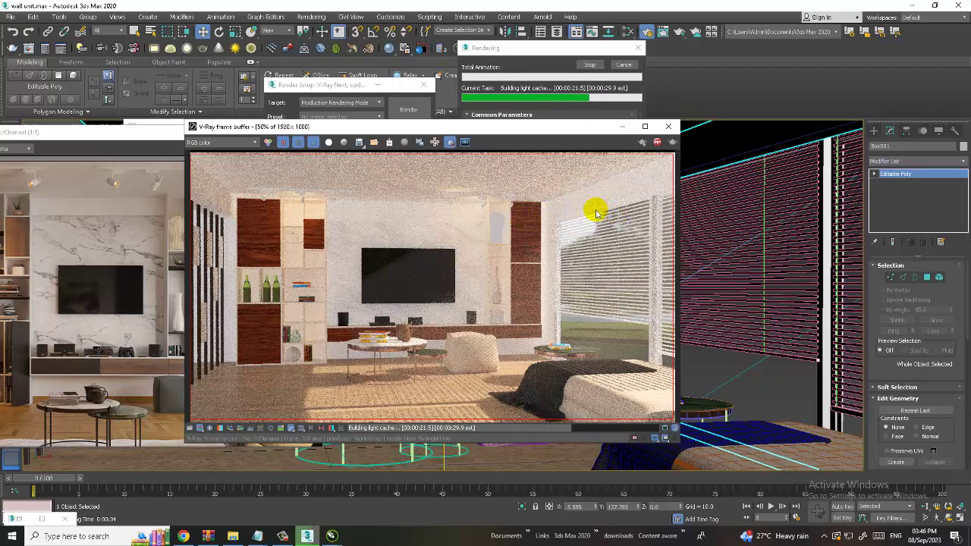
Cancel the light-cache render and close the V-Ray frame buffer
{"action": "key", "text": "Escape"}
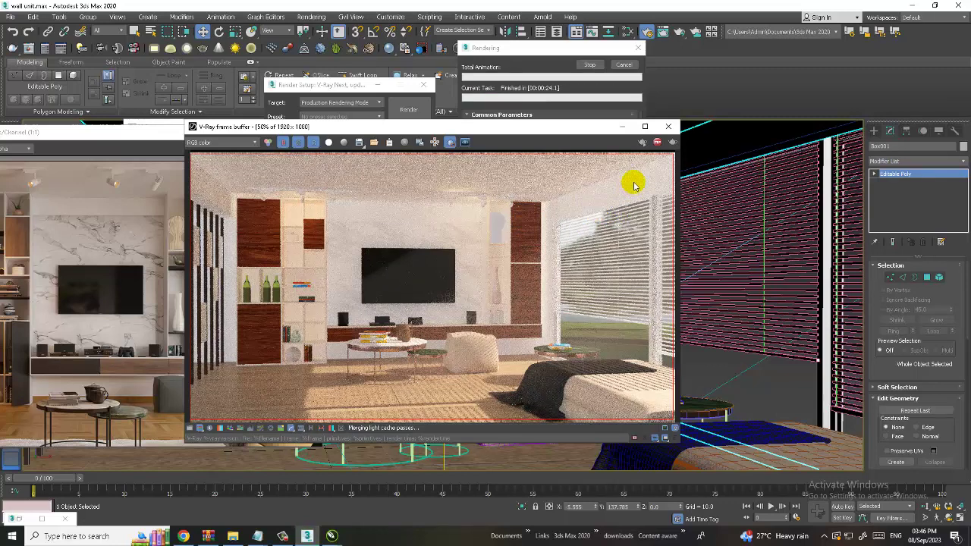
{"action": "left_click", "coordinate": [668, 127]}
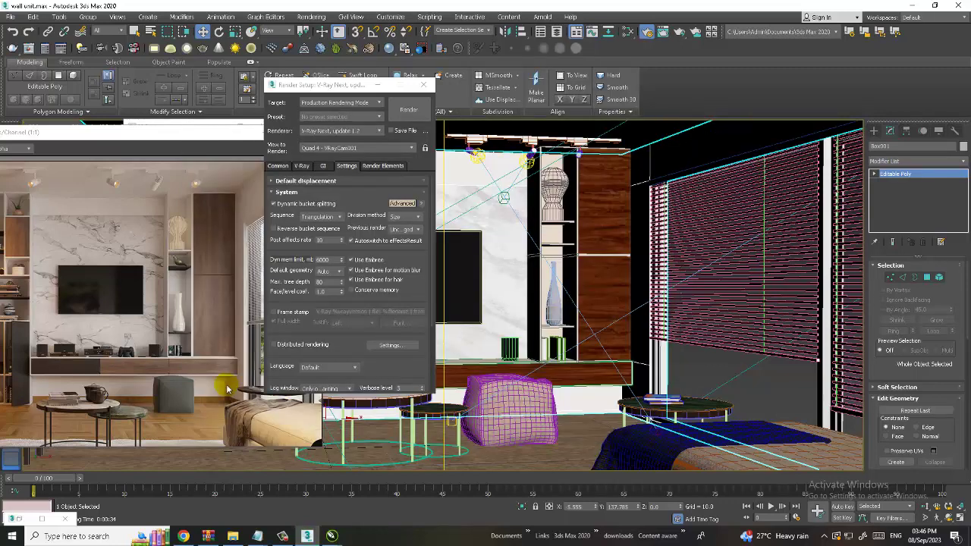
Set VRaySun001's intensity multiplier to 0 and re-render the camera view
{"action": "left_click", "coordinate": [423, 84]}
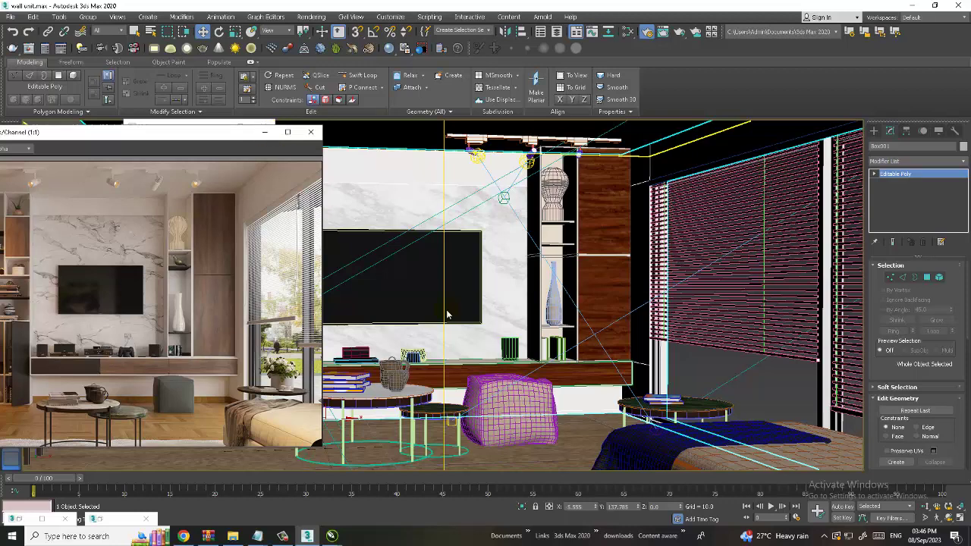
{"action": "left_click", "coordinate": [267, 135]}
{"action": "key", "text": "alt+w"}
{"action": "scroll", "coordinate": [318, 376], "scroll_direction": "down", "scroll_amount": 5}
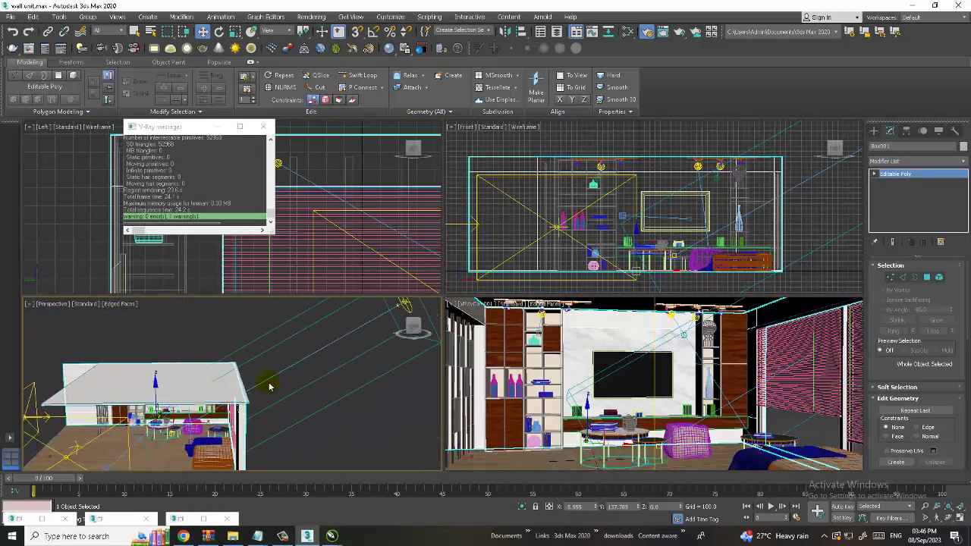
{"action": "left_click", "coordinate": [311, 367]}
{"action": "mouse_move", "coordinate": [314, 368]}
{"action": "middle_mouse_down", "text": "alt"}
{"action": "mouse_move", "coordinate": [303, 364]}
{"action": "mouse_move", "coordinate": [283, 405]}
{"action": "middle_mouse_up", "text": "alt"}
{"action": "left_click", "coordinate": [303, 364]}
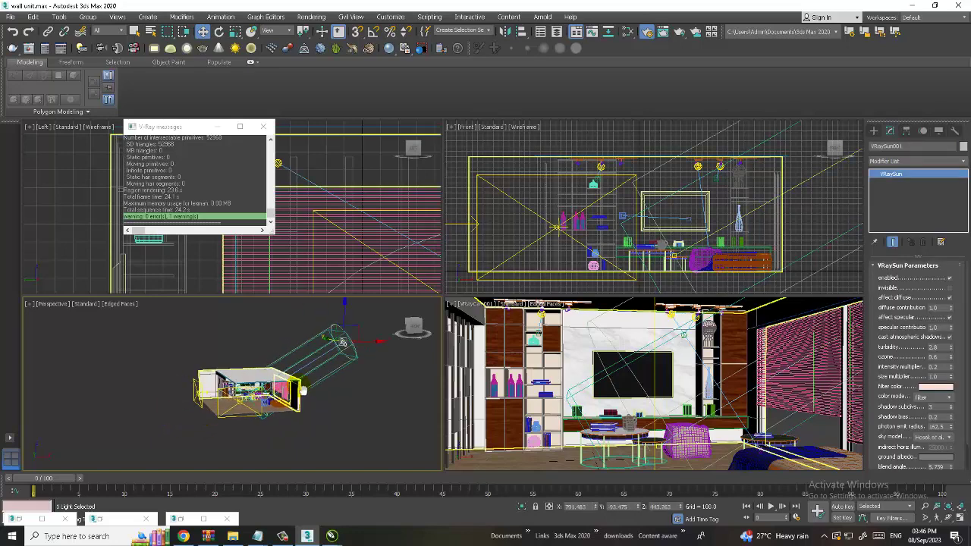
{"action": "key", "text": "alt+w"}
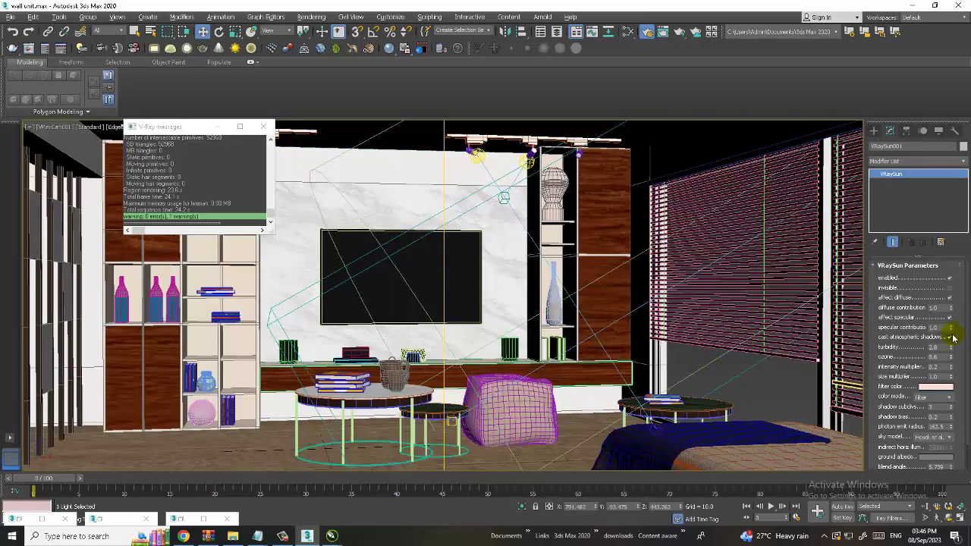
{"action": "double_click", "coordinate": [939, 367]}
{"action": "type", "text": "08"}
{"action": "left_click", "coordinate": [541, 317]}
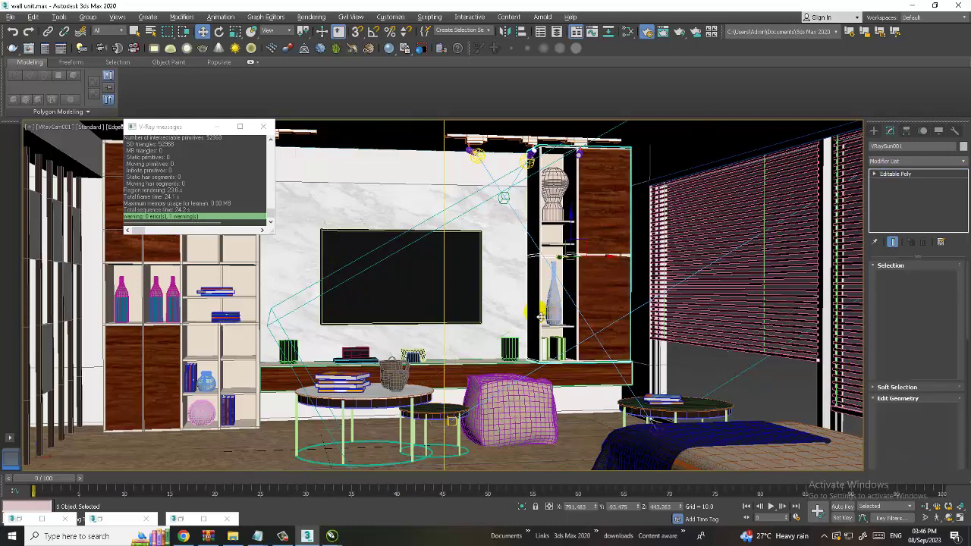
{"action": "key", "text": "shift+q"}
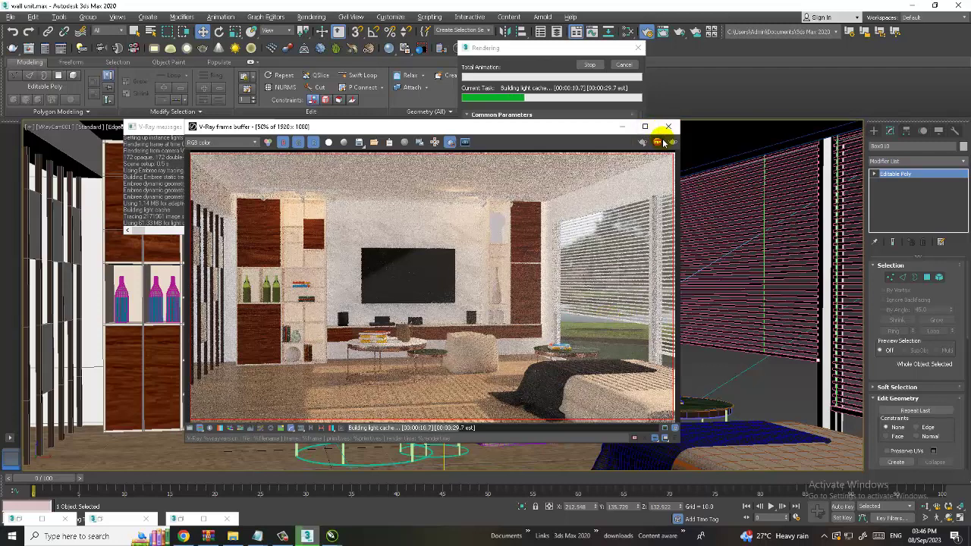
Stop the render, close the frame buffer and select BoxGizmo001 for the environment fog
{"action": "left_click", "coordinate": [658, 142]}
{"action": "left_click", "coordinate": [667, 127]}
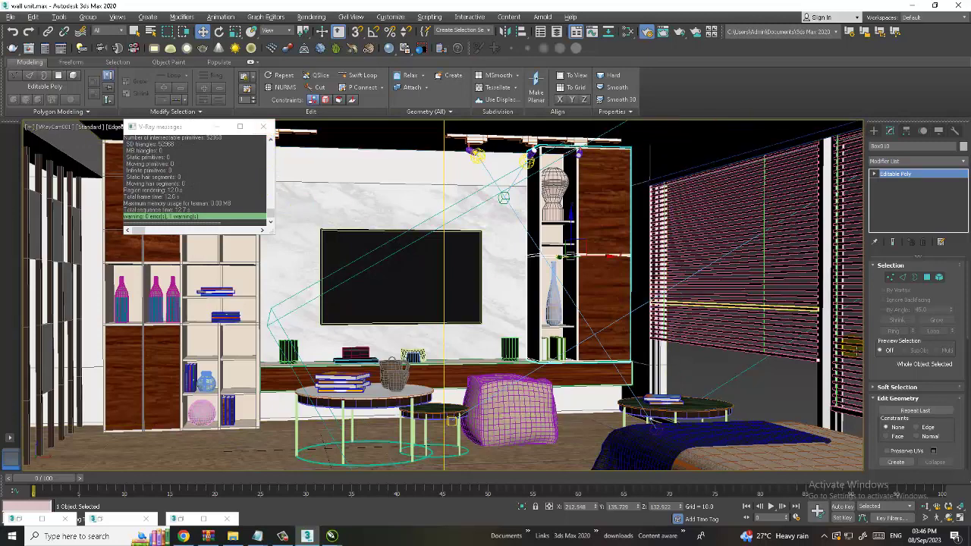
{"action": "left_click", "coordinate": [758, 327]}
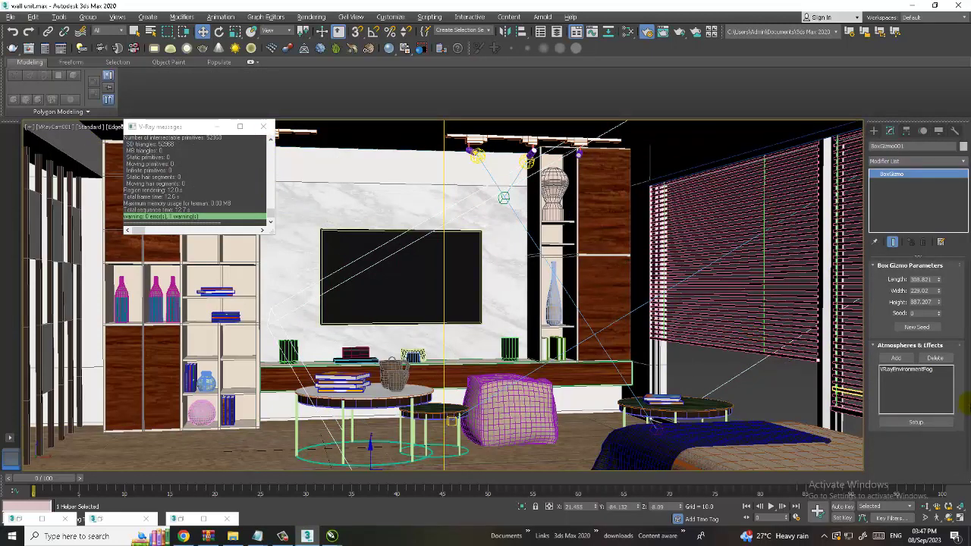
Review the VRayEnvironmentFog parameters via Setup, then start a new render of the camera view
{"action": "left_click", "coordinate": [914, 370]}
{"action": "left_click", "coordinate": [916, 421]}
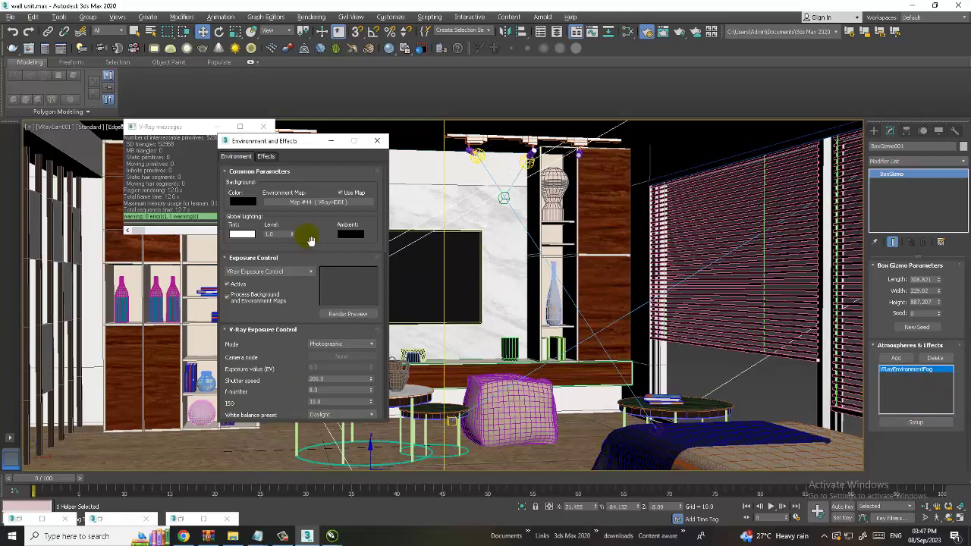
{"action": "scroll", "coordinate": [303, 178], "scroll_direction": "down", "scroll_amount": 3}
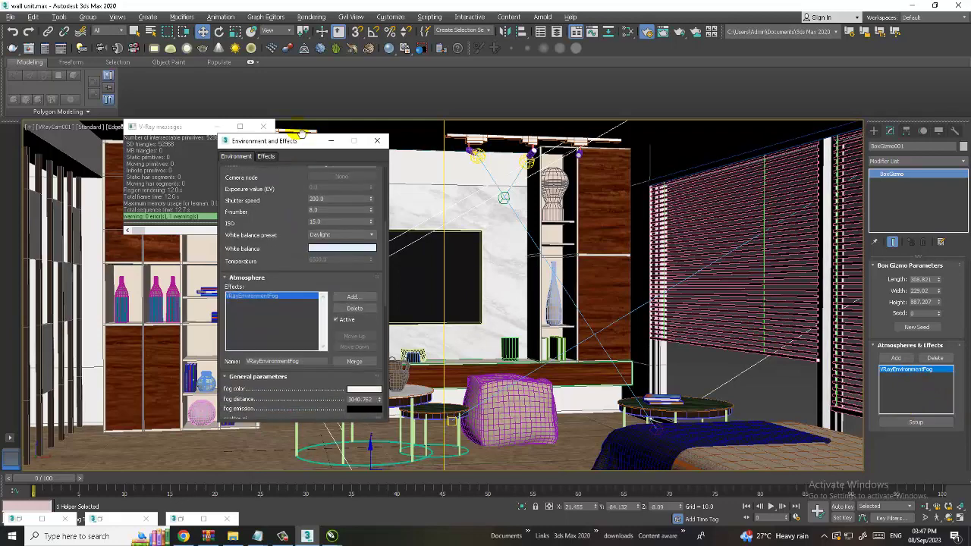
{"action": "scroll", "coordinate": [303, 162], "scroll_direction": "up", "scroll_amount": 4}
{"action": "scroll", "coordinate": [318, 190], "scroll_direction": "down", "scroll_amount": 7}
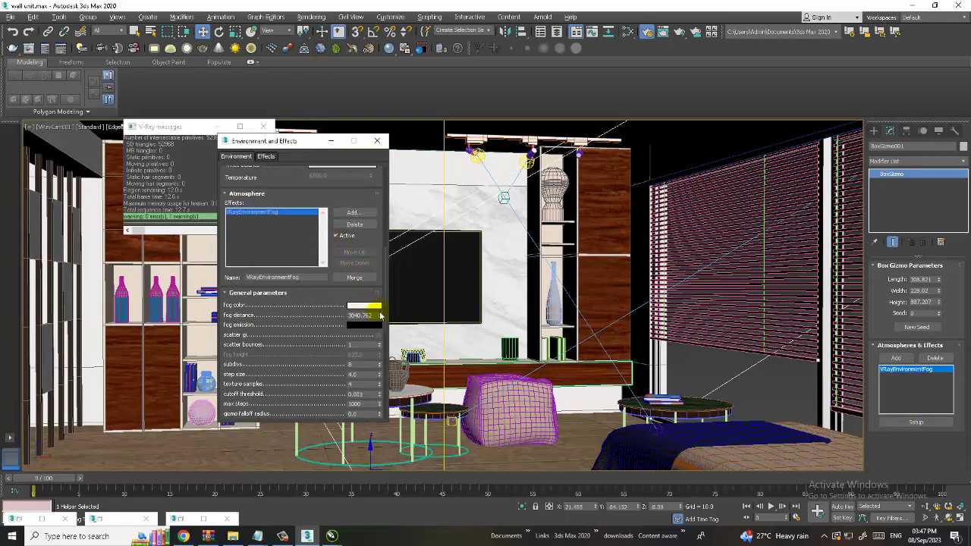
{"action": "left_click", "coordinate": [311, 17]}
{"action": "left_click", "coordinate": [319, 36]}
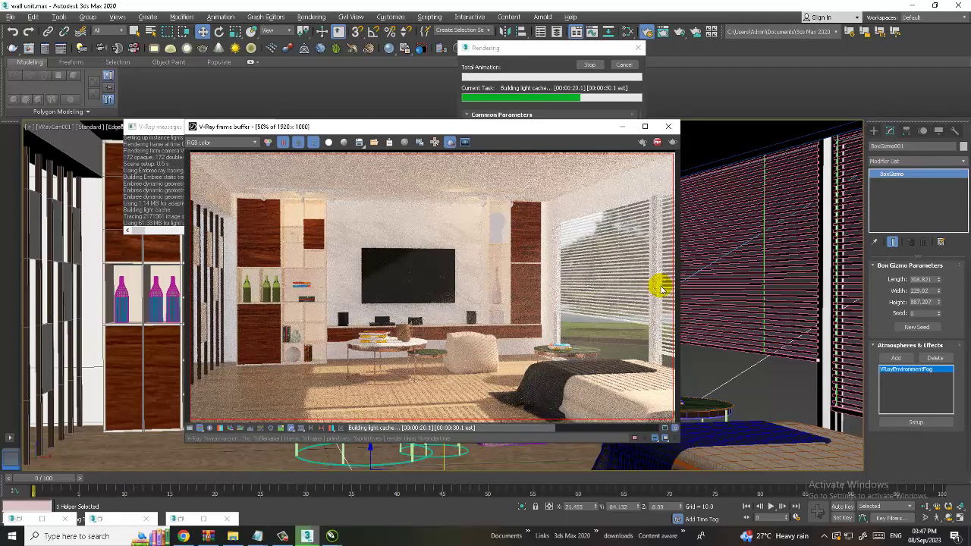
Zoom into the in-progress render in the frame buffer, then bring up the Notepad windows
{"action": "left_click", "coordinate": [282, 535]}
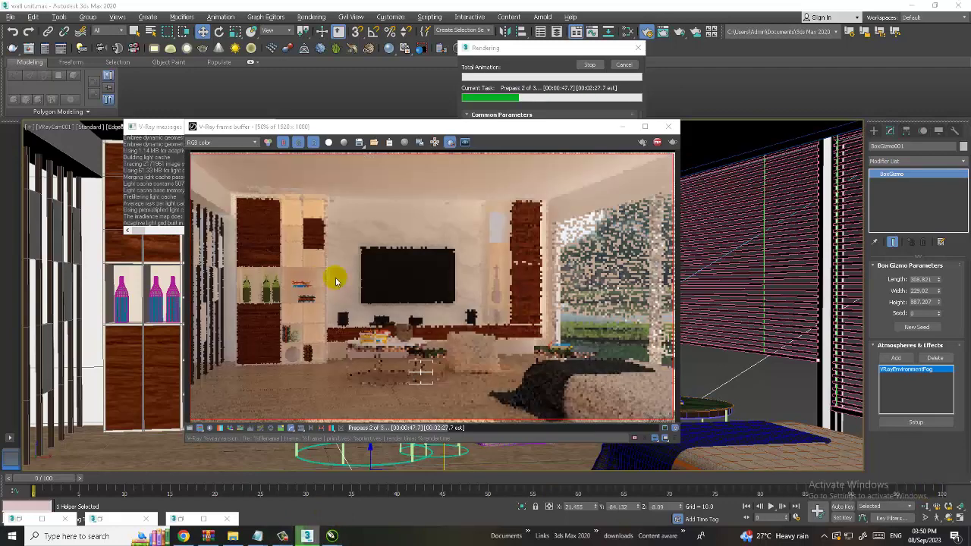
{"action": "scroll", "coordinate": [323, 344], "scroll_direction": "up", "scroll_amount": 3}
{"action": "scroll", "coordinate": [330, 337], "scroll_direction": "up", "scroll_amount": 2}
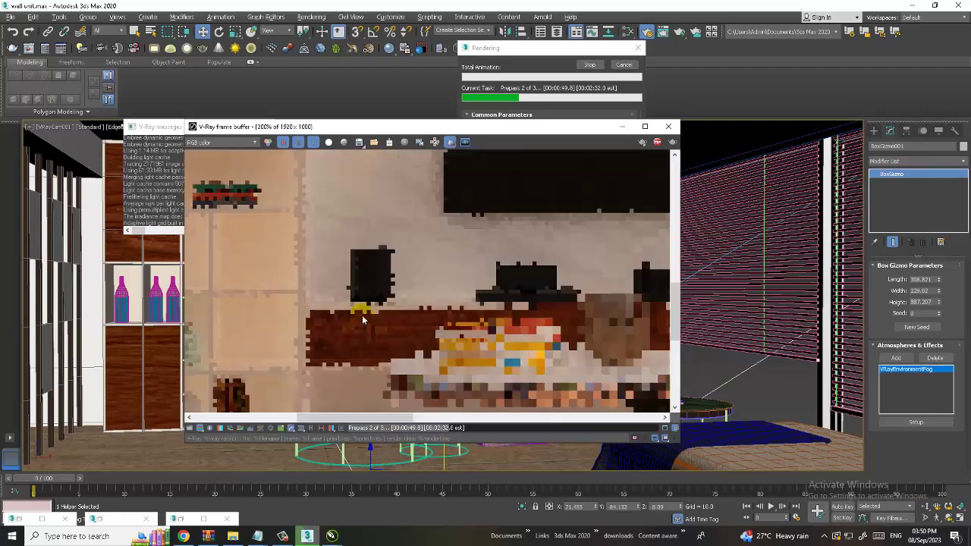
{"action": "scroll", "coordinate": [357, 318], "scroll_direction": "down", "scroll_amount": 5}
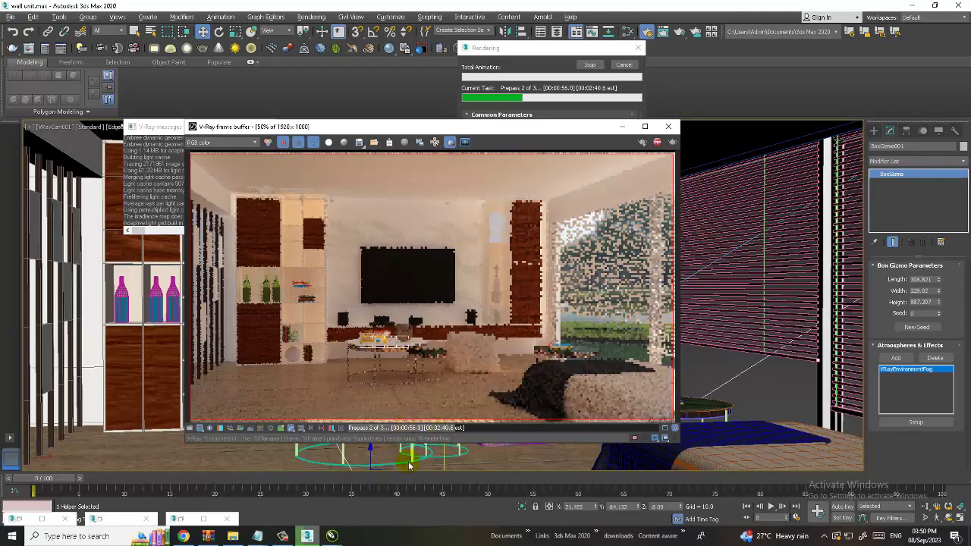
{"action": "left_click", "coordinate": [259, 537]}
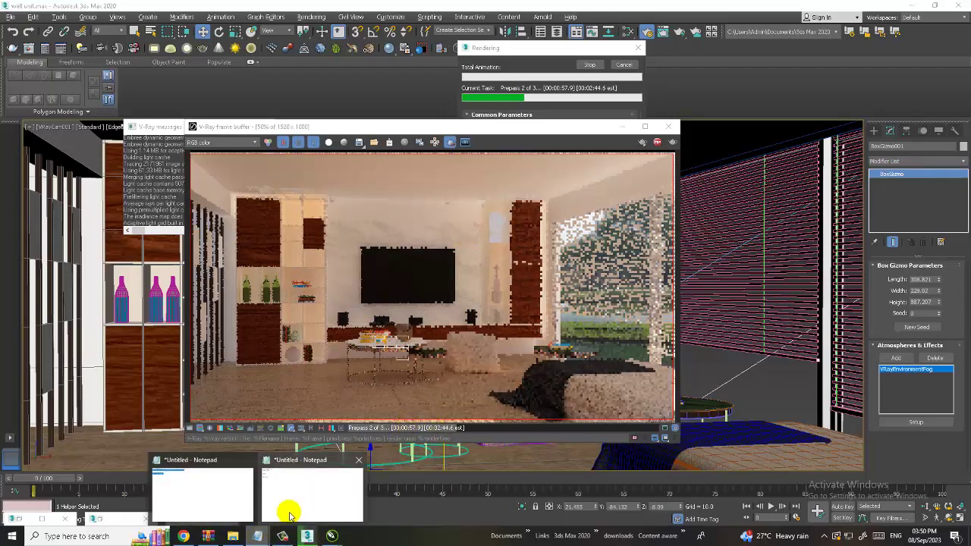
Add 'Thanks for Watching' and 'Continue to next part' below 'Lets Get Started...' and minimize Notepad
{"action": "left_click", "coordinate": [200, 512]}
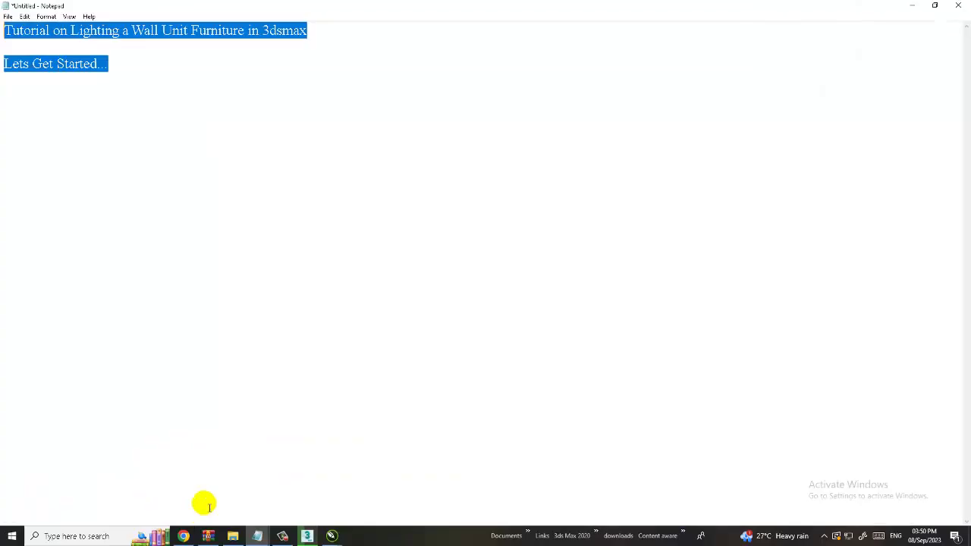
{"action": "left_click", "coordinate": [113, 68]}
{"action": "key", "text": "Return"}
{"action": "key", "text": "Return"}
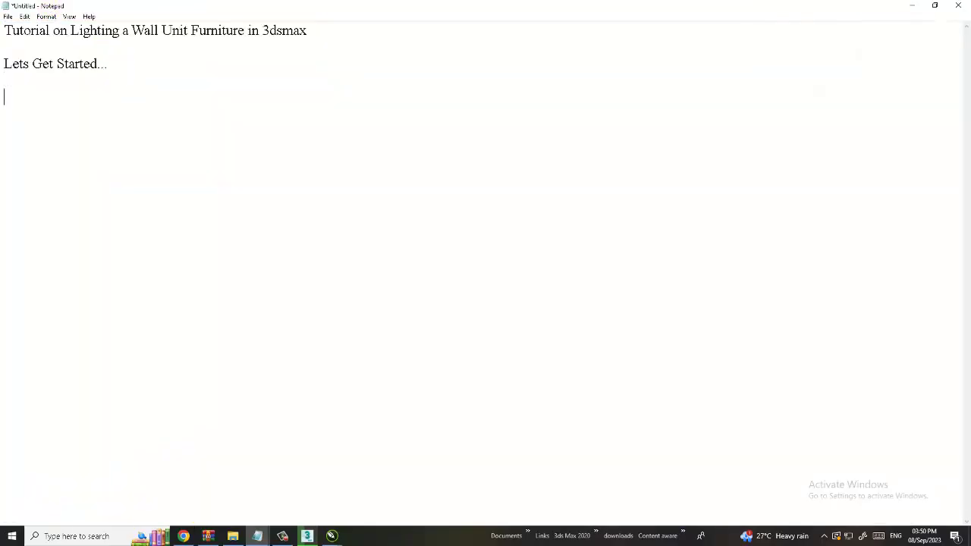
{"action": "type", "text": "Thanks for"}
{"action": "type", "text": " Watching"}
{"action": "key", "text": "Return"}
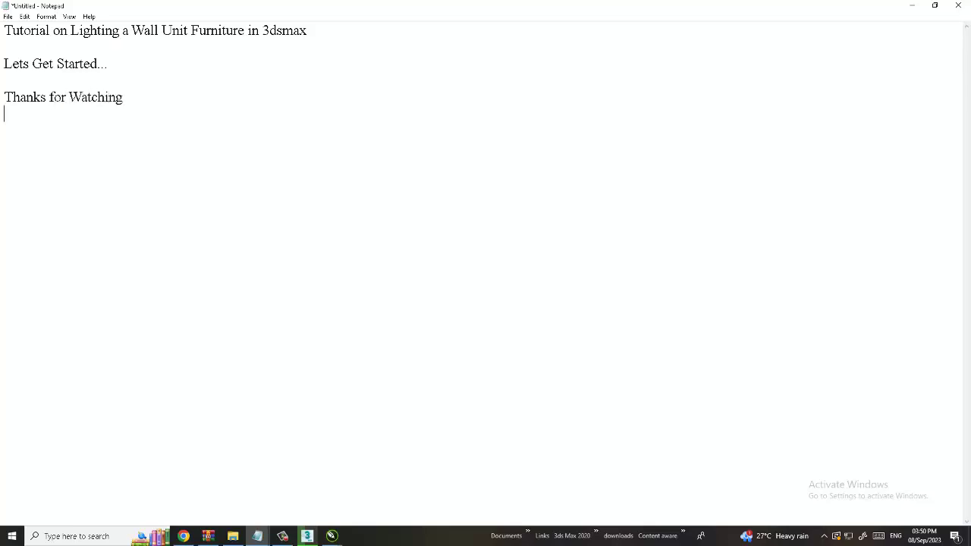
{"action": "key", "text": "Return"}
{"action": "type", "text": "Continue"}
{"action": "type", "text": " to next part"}
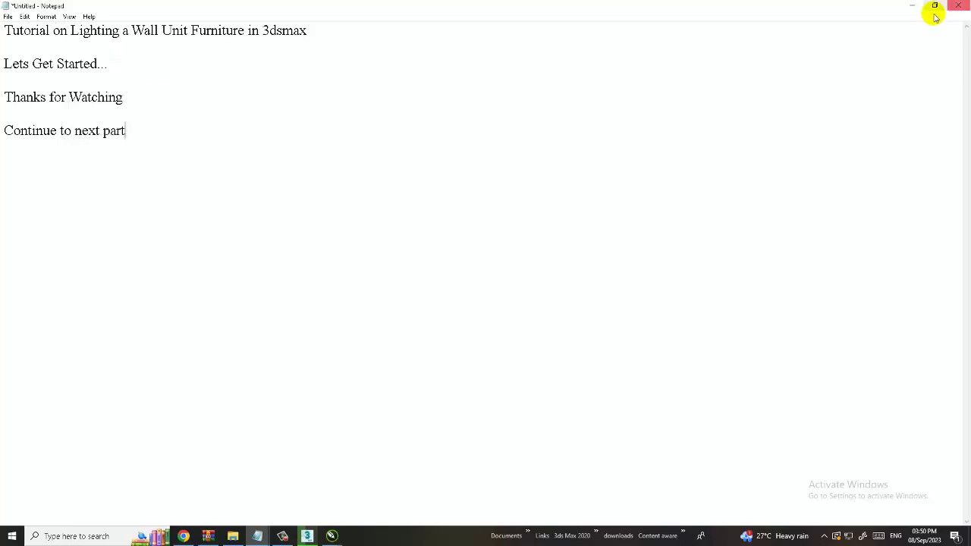
{"action": "left_click", "coordinate": [912, 5]}
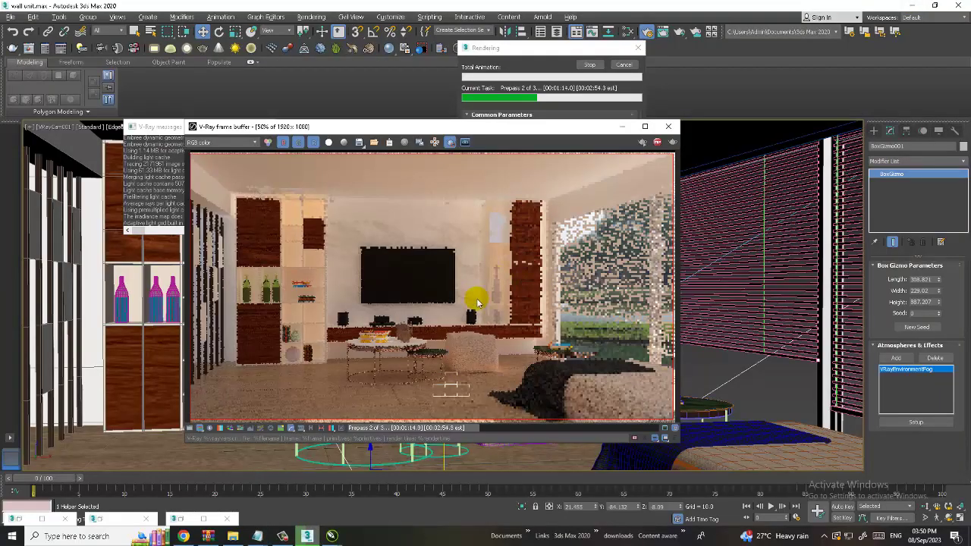